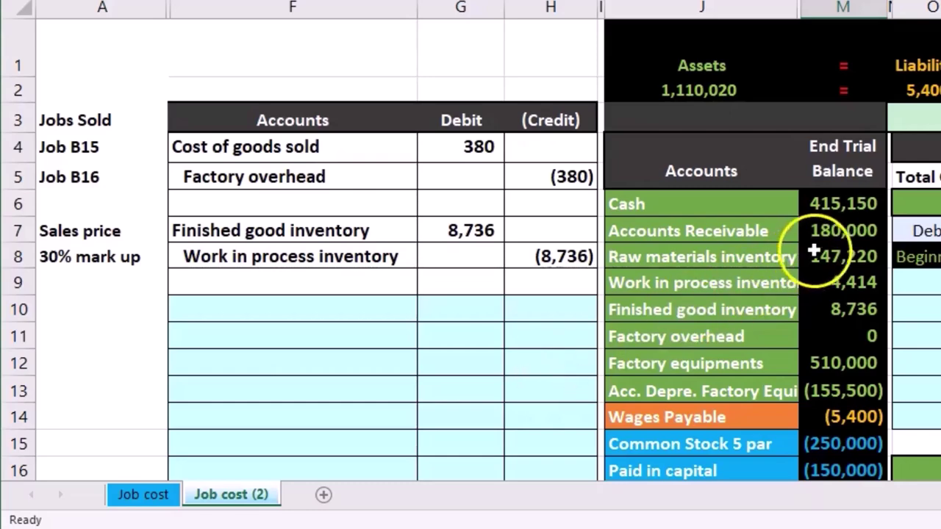
Review the work in process and finished good inventory balances on the trial balance and the list of jobs sold
click(831, 281)
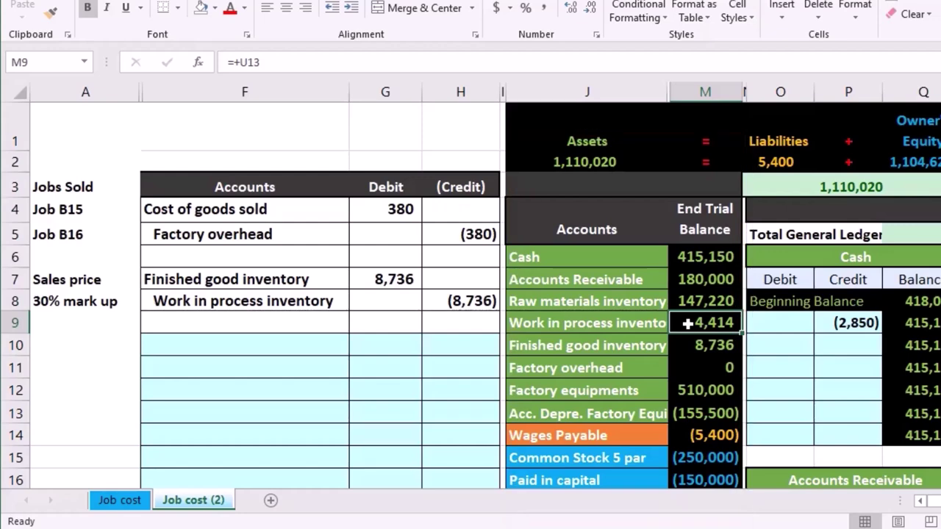
click(685, 343)
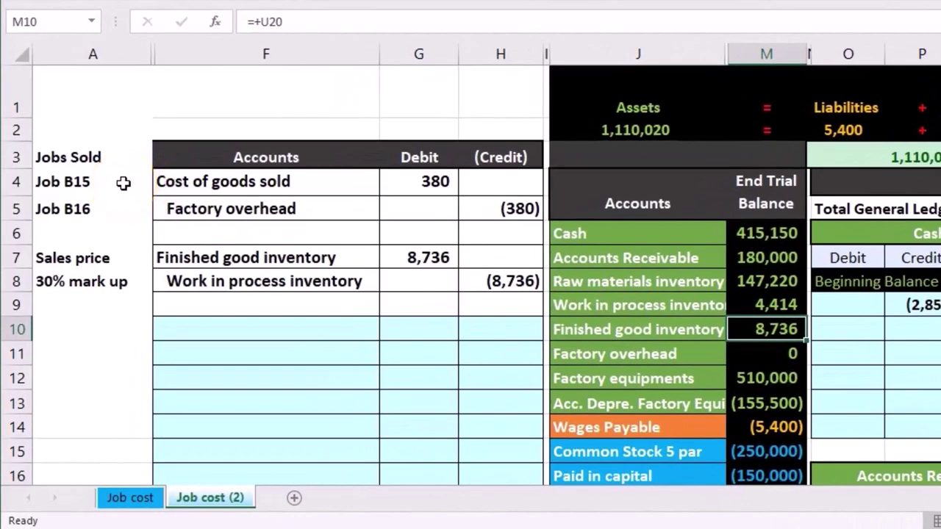
drag(123, 183, 123, 208)
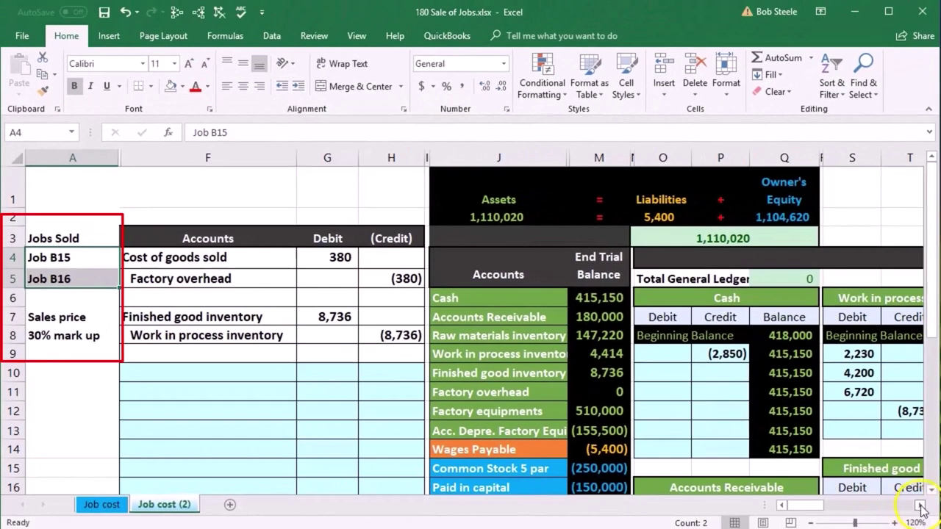
Examine the job cost records for Jobs B15 to B19 and the open and closed job reconciliations beneath them
click(921, 506)
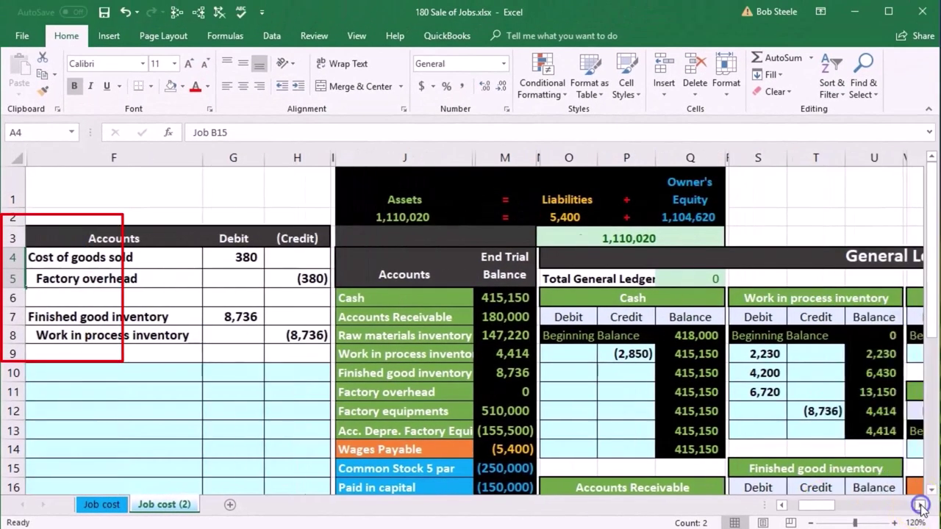
click(920, 505)
click(920, 506)
click(920, 506)
click(921, 506)
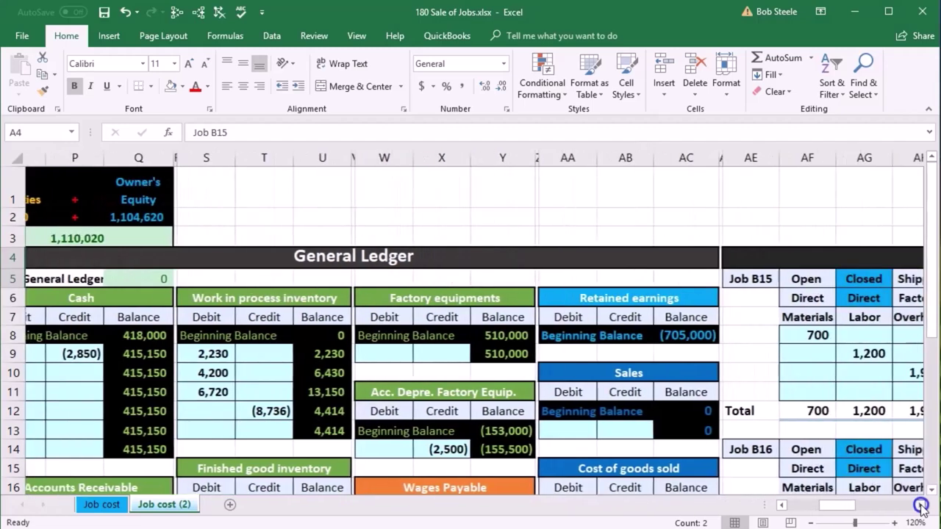
click(921, 506)
click(920, 505)
click(920, 506)
click(920, 506)
click(920, 506)
click(920, 506)
click(920, 506)
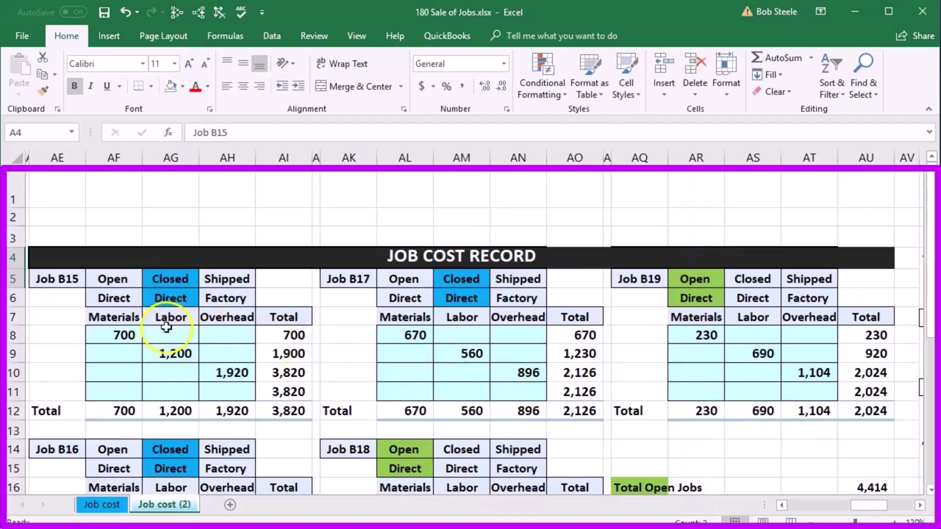
scroll(200, 355, down, 2)
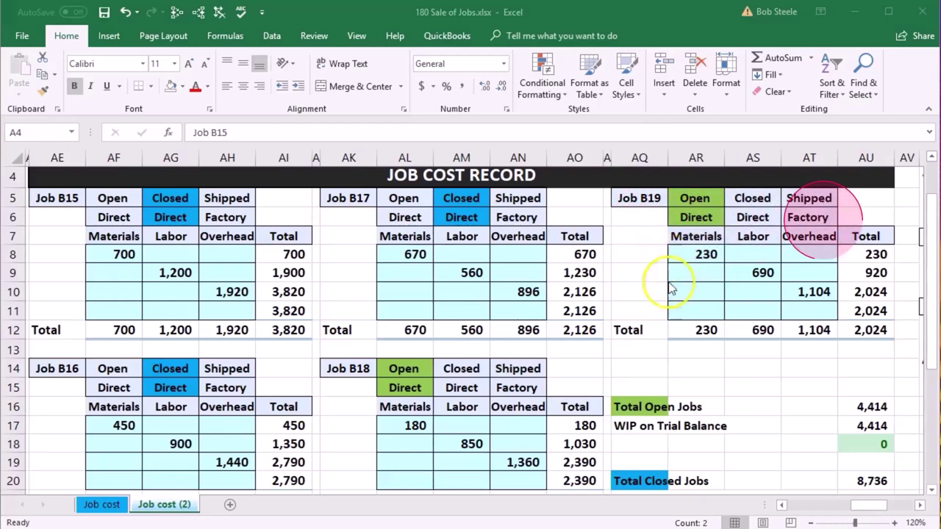
scroll(833, 444, down, 1)
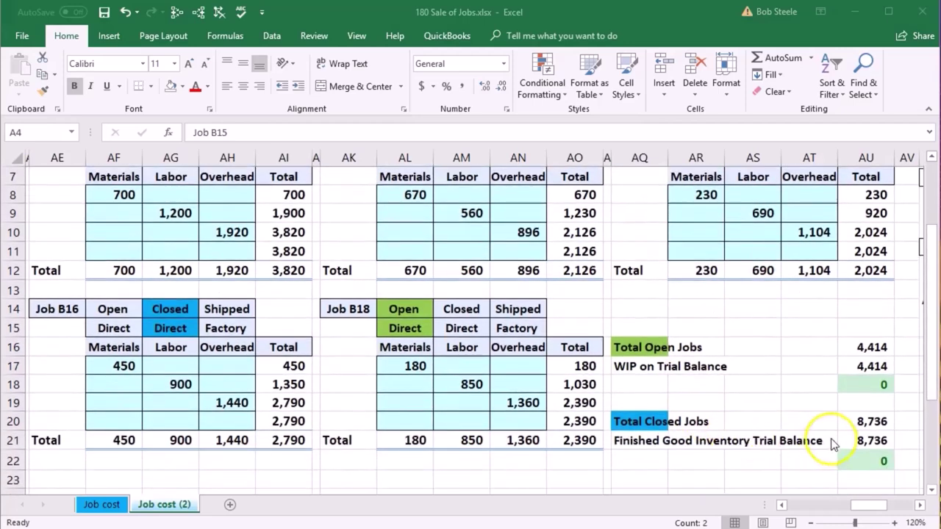
Trace the precedents of the Total Closed Jobs amount and the Finished Good Inventory Trial Balance amount
click(865, 422)
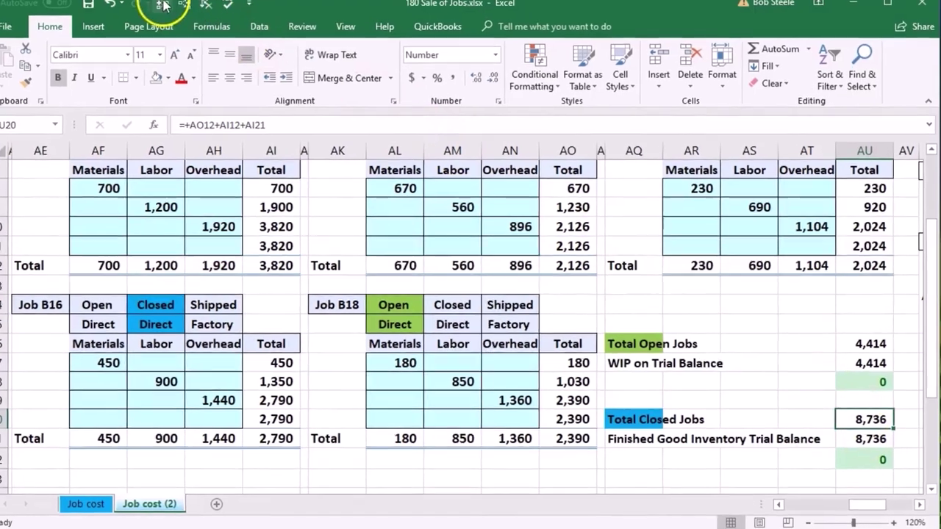
click(176, 12)
scroll(368, 221, up, 1)
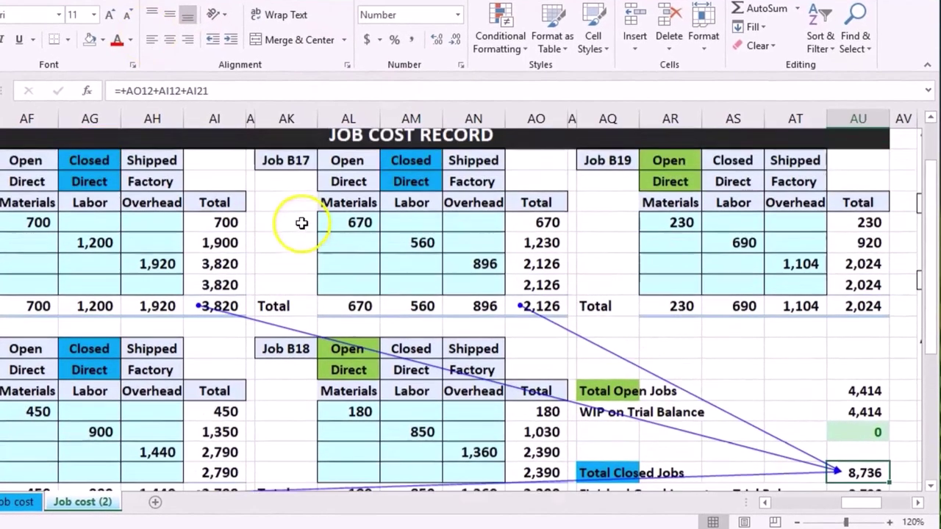
scroll(308, 236, down, 1)
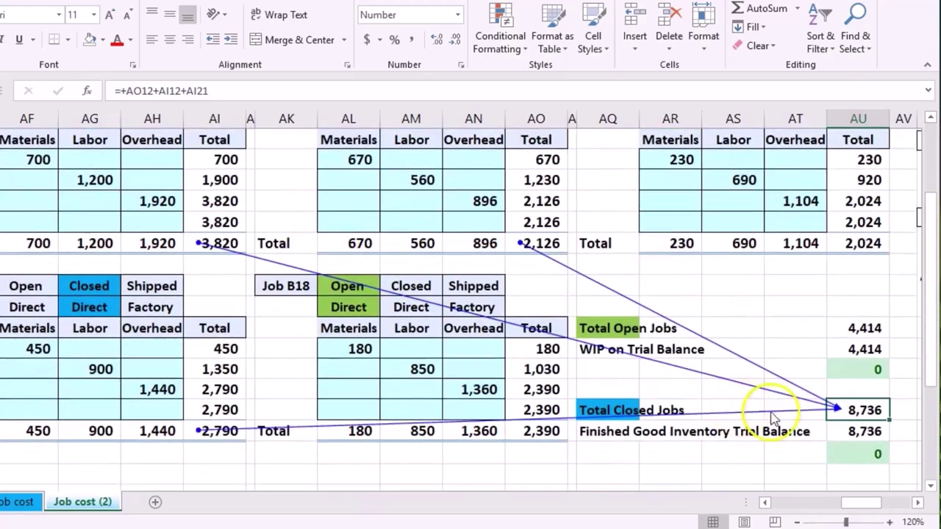
click(879, 432)
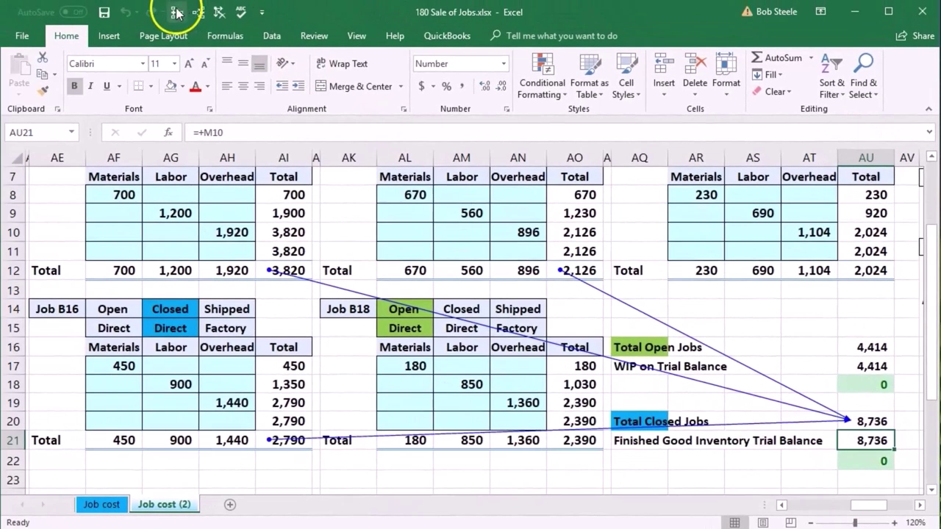
click(176, 11)
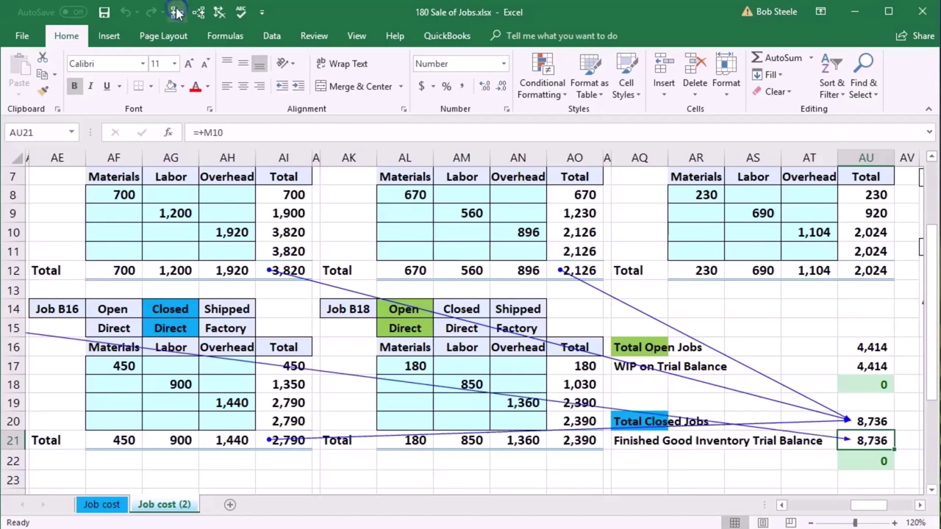
Follow the finished good inventory balance back to the trial balance and its ledger account, and remove the trace arrows
drag(863, 514, 815, 507)
click(218, 228)
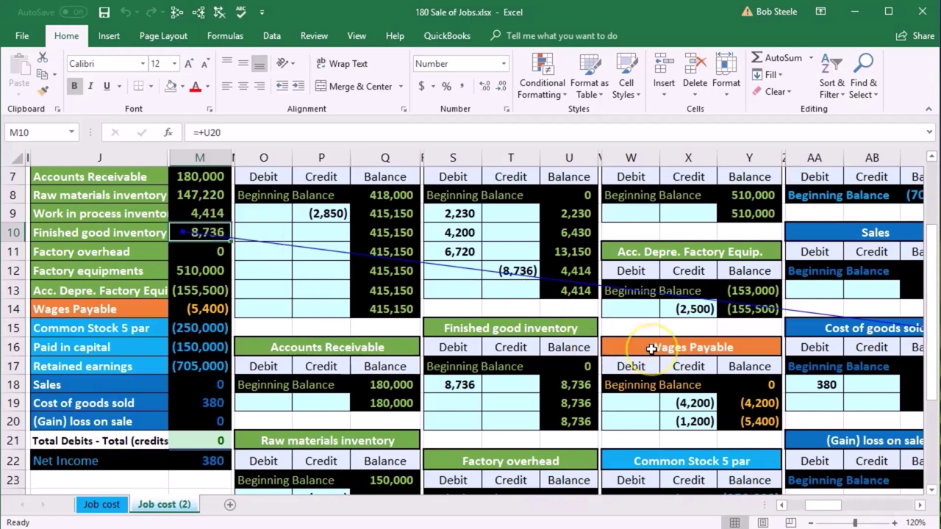
click(579, 417)
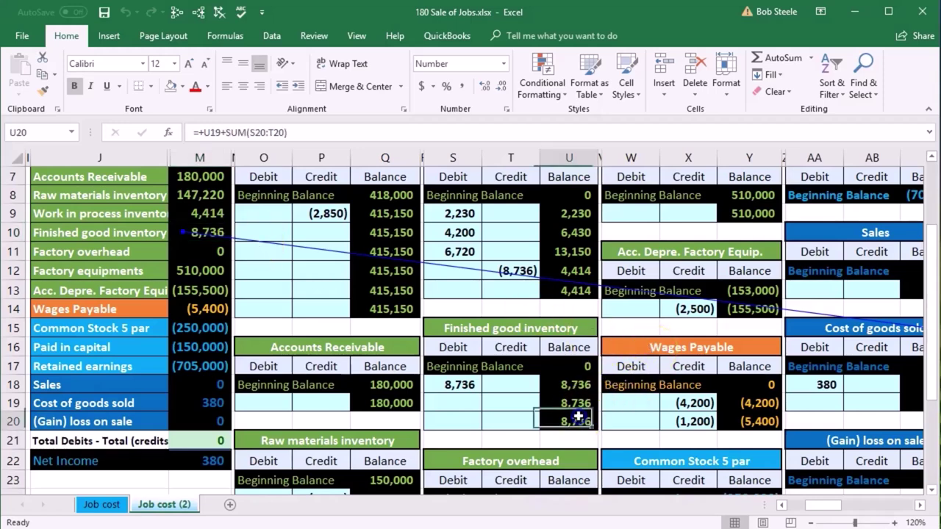
drag(827, 514, 876, 517)
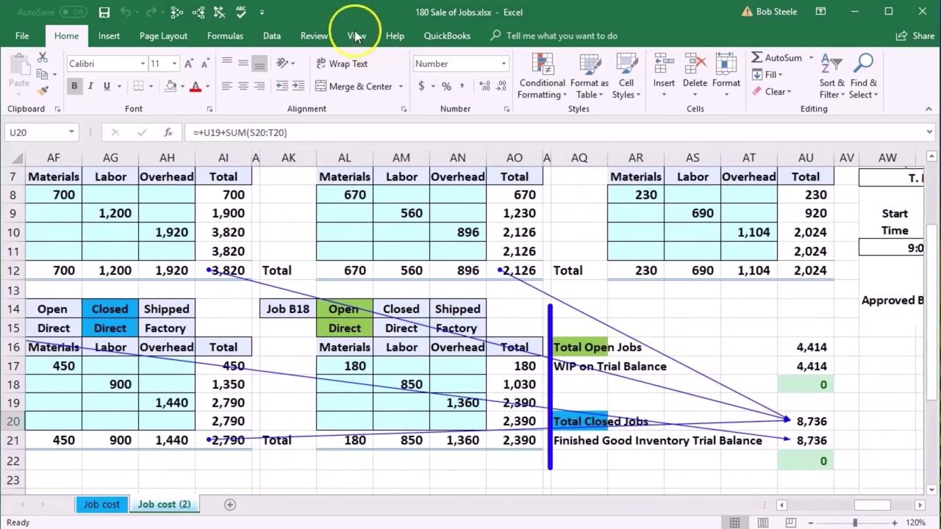
click(221, 12)
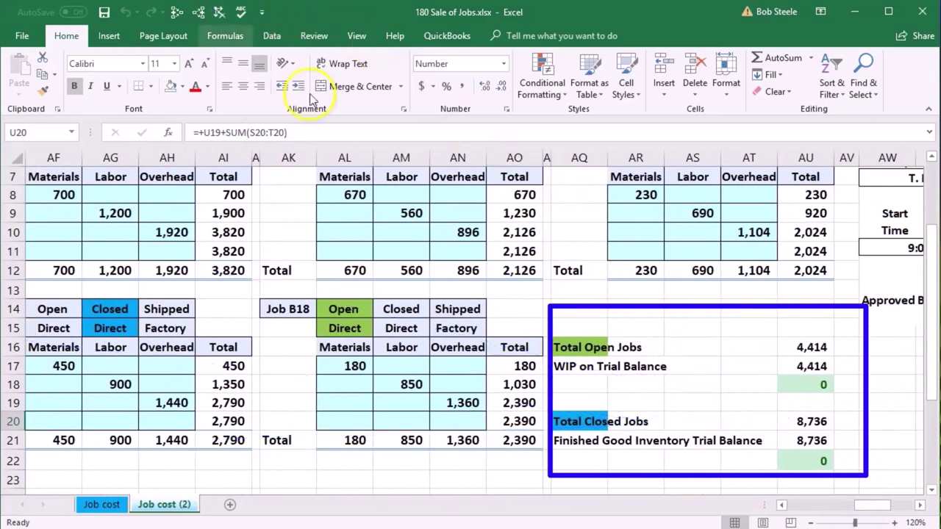
Trace the precedents of the Total Open Jobs amount and the WIP on Trial Balance amount
click(798, 349)
scroll(801, 352, up, 1)
click(177, 11)
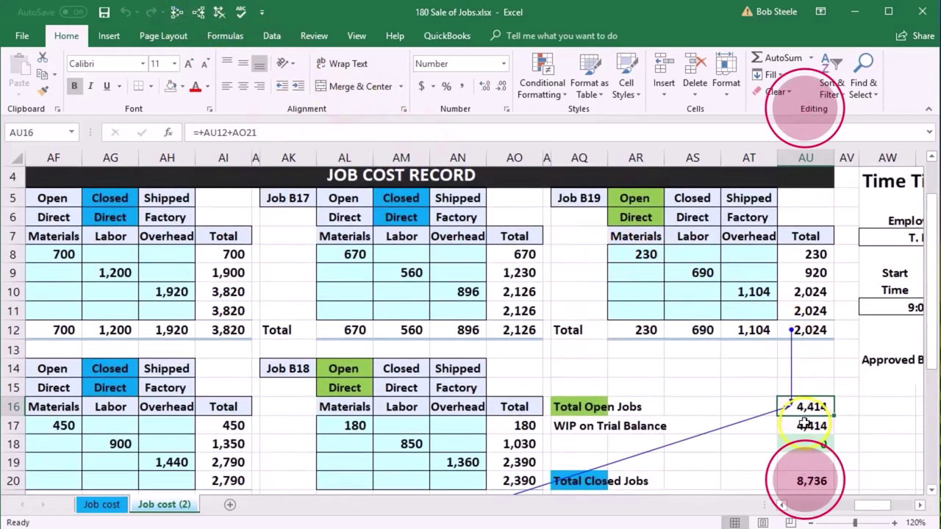
key(Return)
click(174, 14)
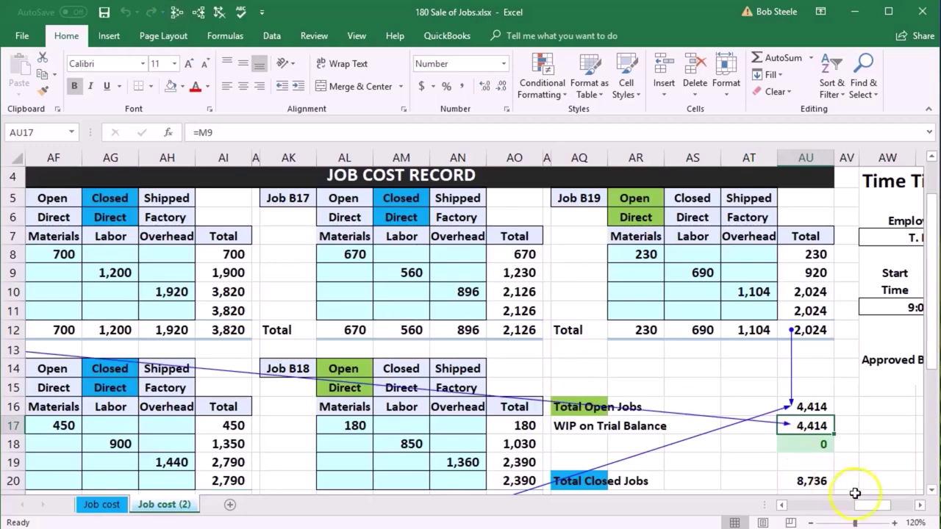
Follow the work in process balance back to the trial balance and its ledger account, and remove the trace arrows
drag(869, 512, 808, 506)
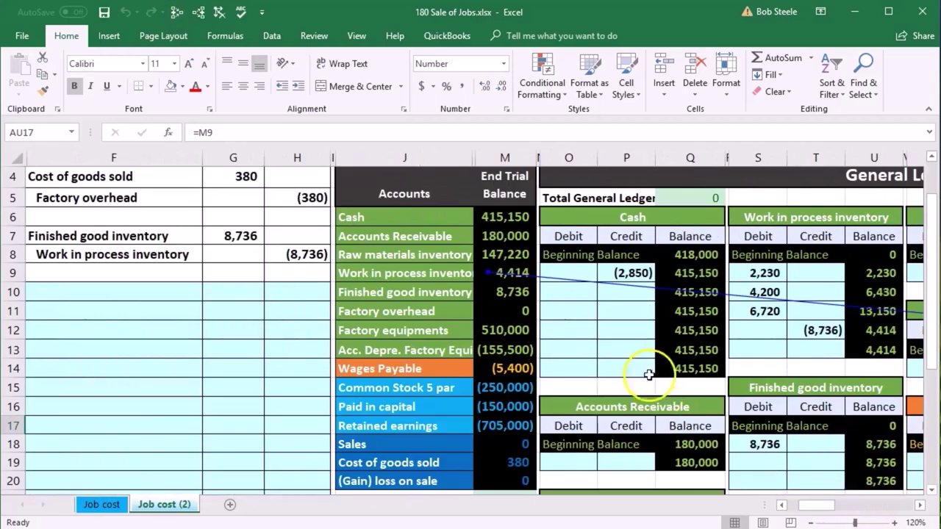
click(528, 272)
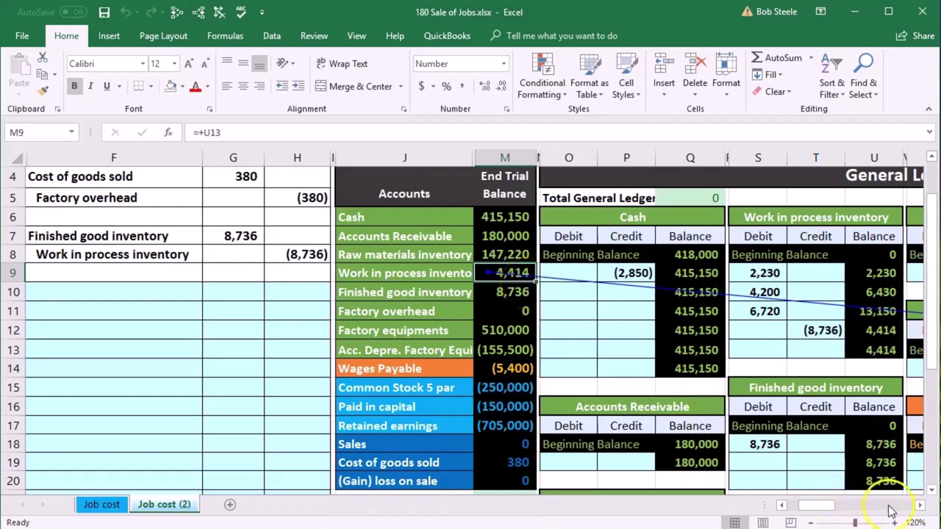
click(920, 506)
click(699, 352)
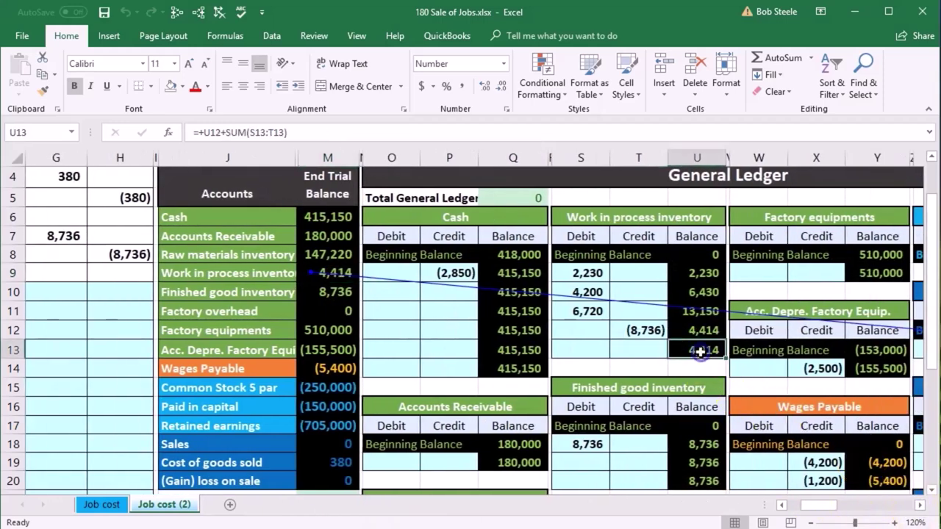
click(920, 506)
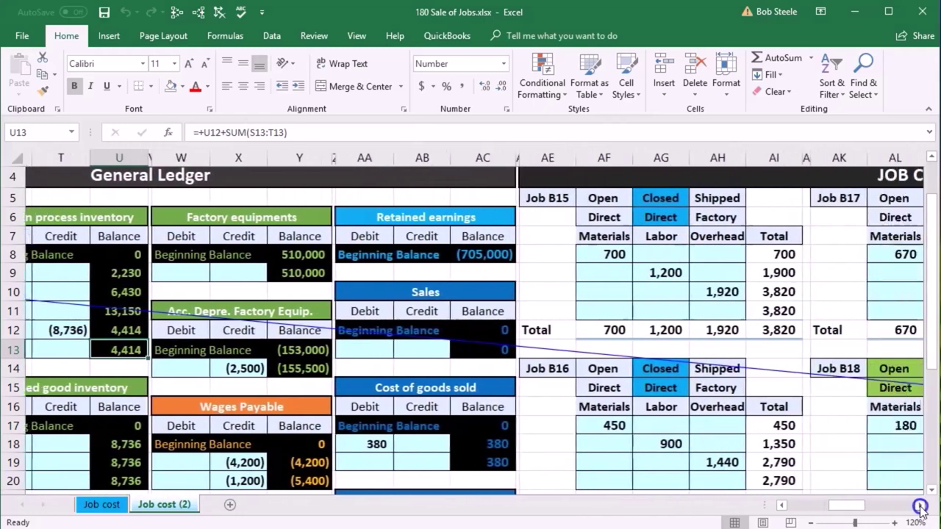
drag(920, 506, 920, 506)
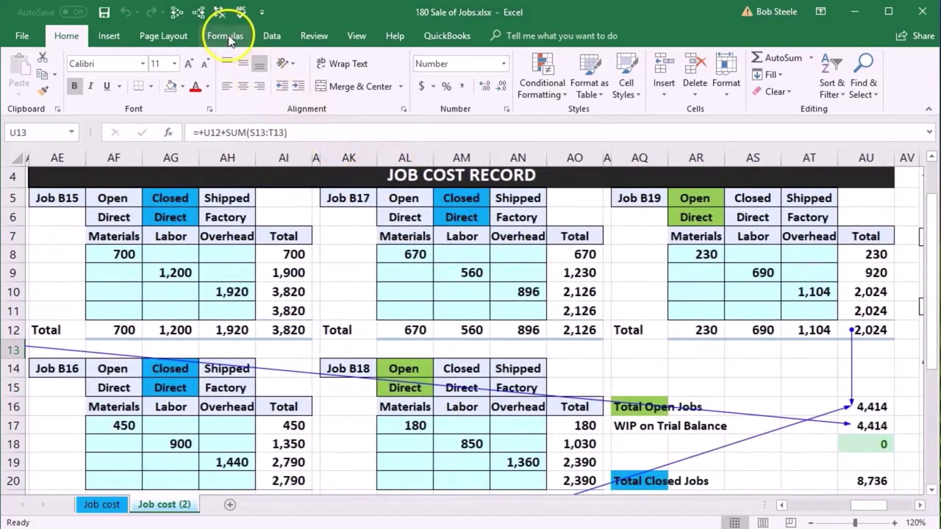
click(219, 13)
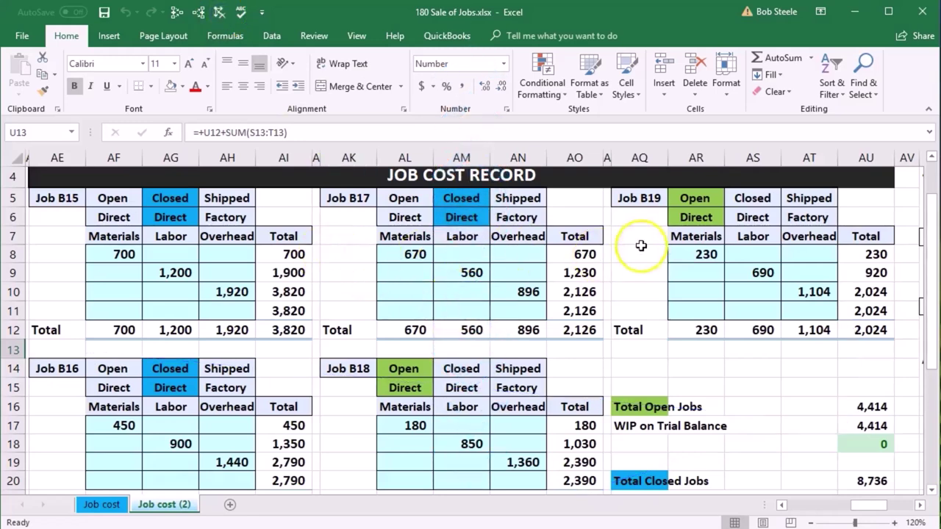
Inspect the Open status of Job B19, the Closed and Shipped headings of Job B17, and the Shipped heading of Job B15
click(690, 200)
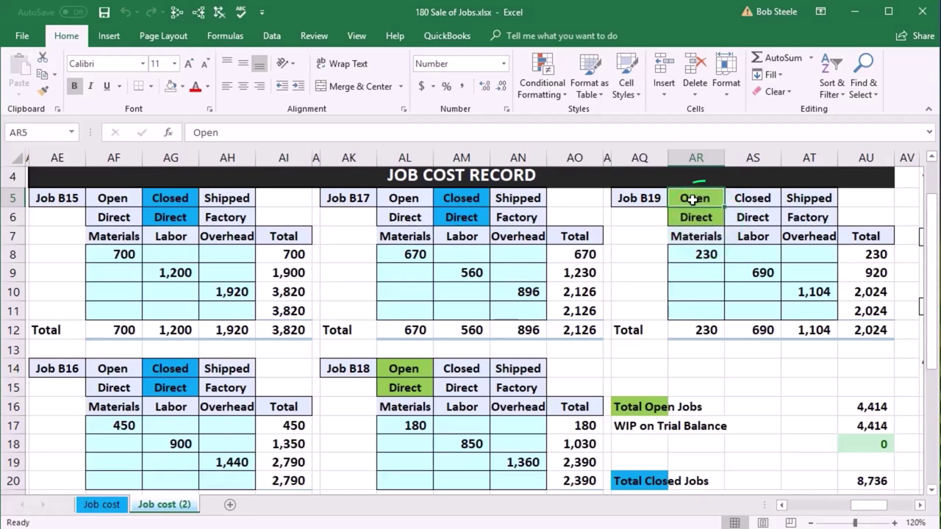
click(474, 205)
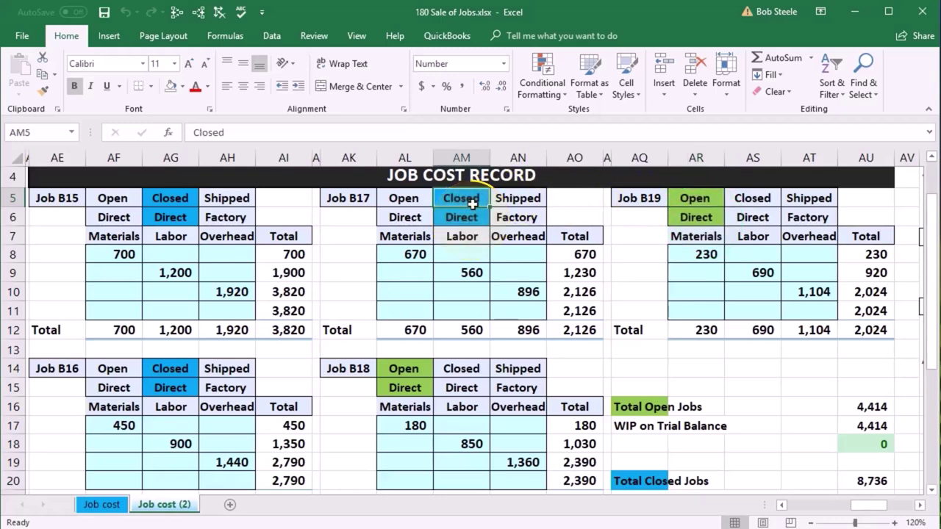
click(506, 197)
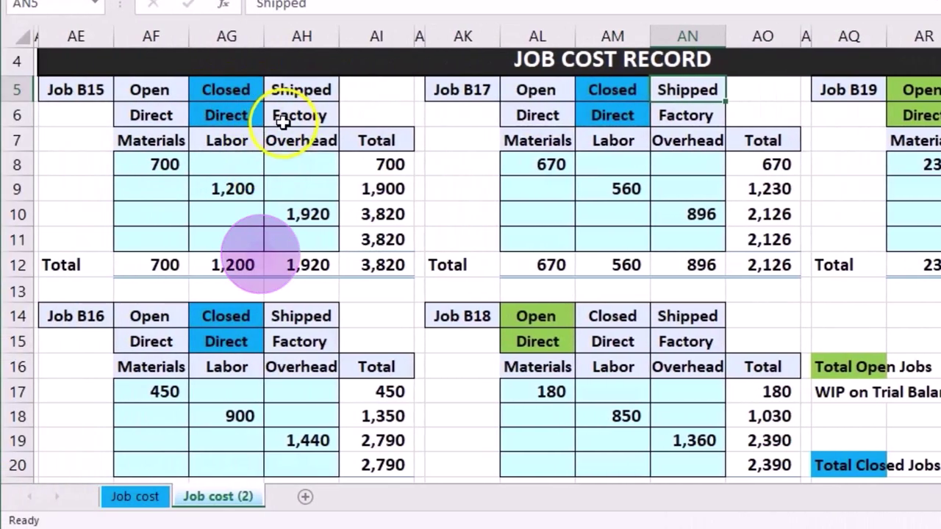
click(317, 89)
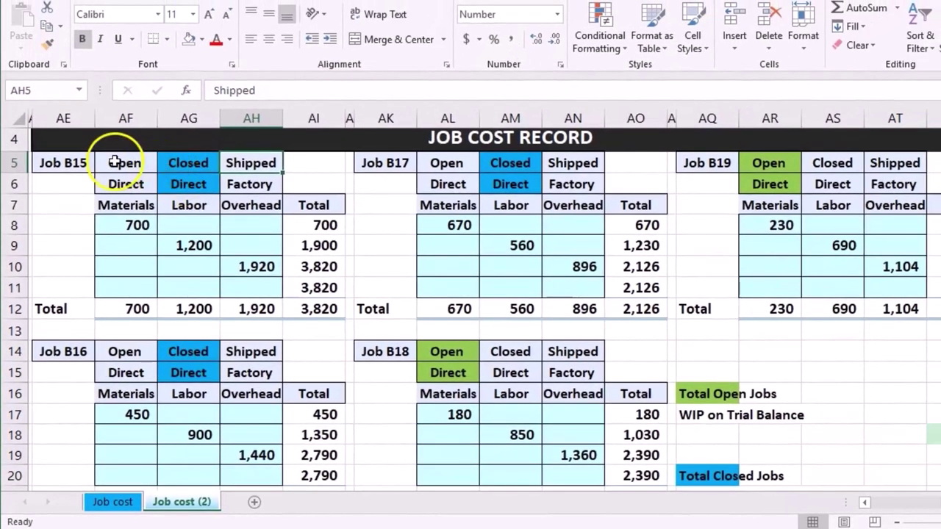
Copy the plain formatting of Job B15's Open heading cells onto its Closed heading cells to remove the blue highlight
drag(116, 155, 118, 180)
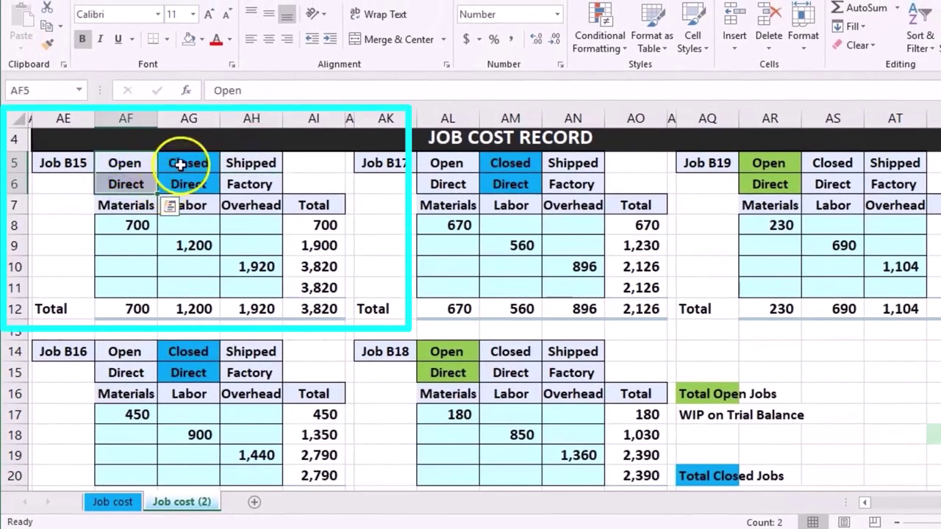
drag(126, 163, 127, 184)
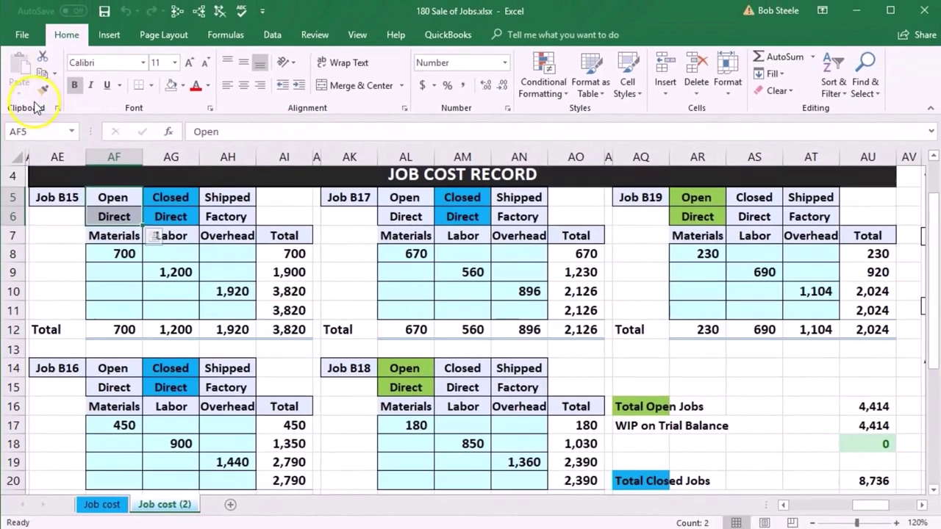
click(42, 92)
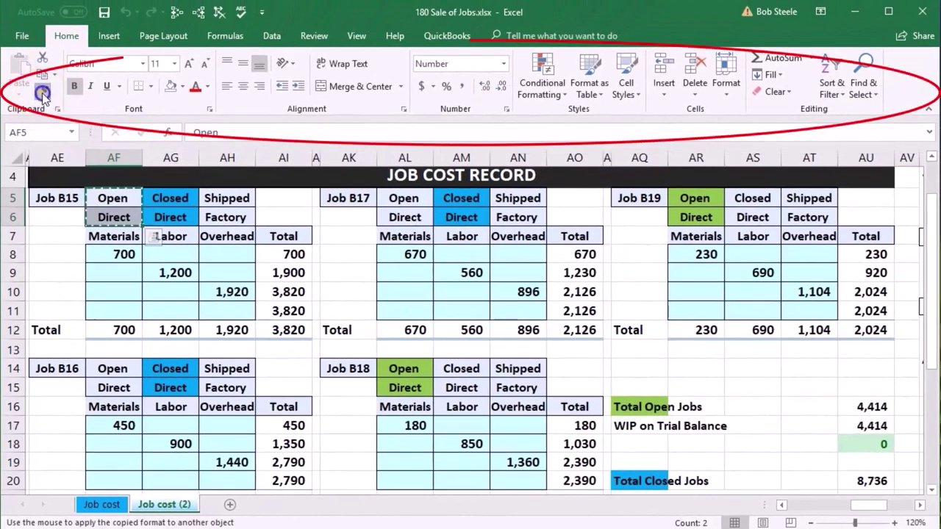
click(170, 200)
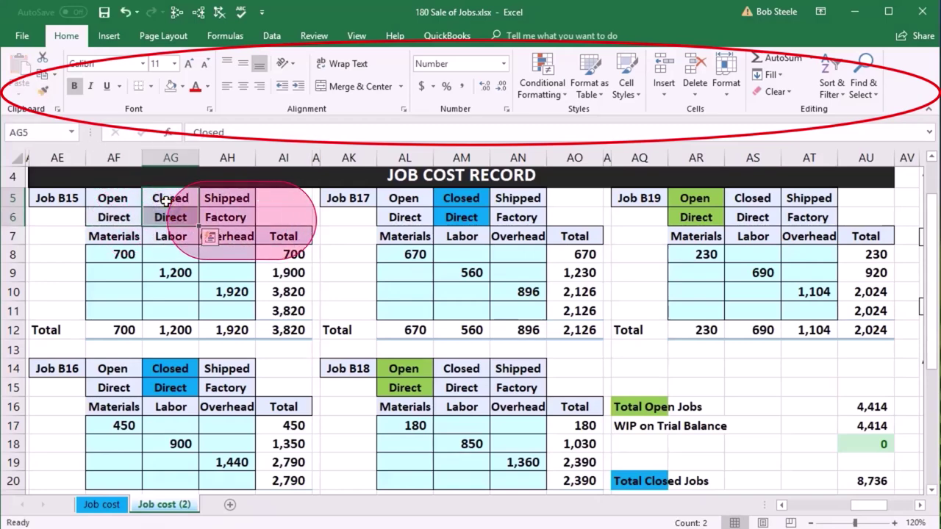
Highlight Job B15's Shipped heading with a yellow fill
click(219, 202)
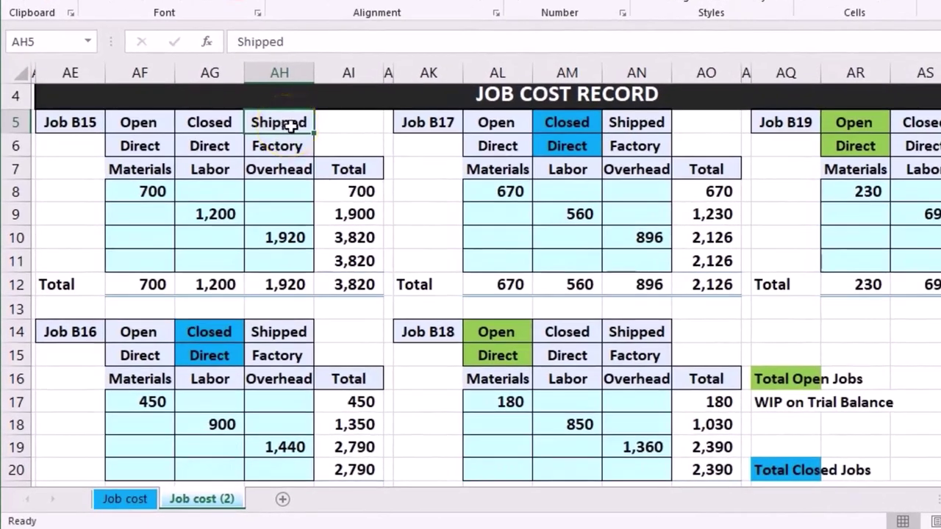
right_click(292, 127)
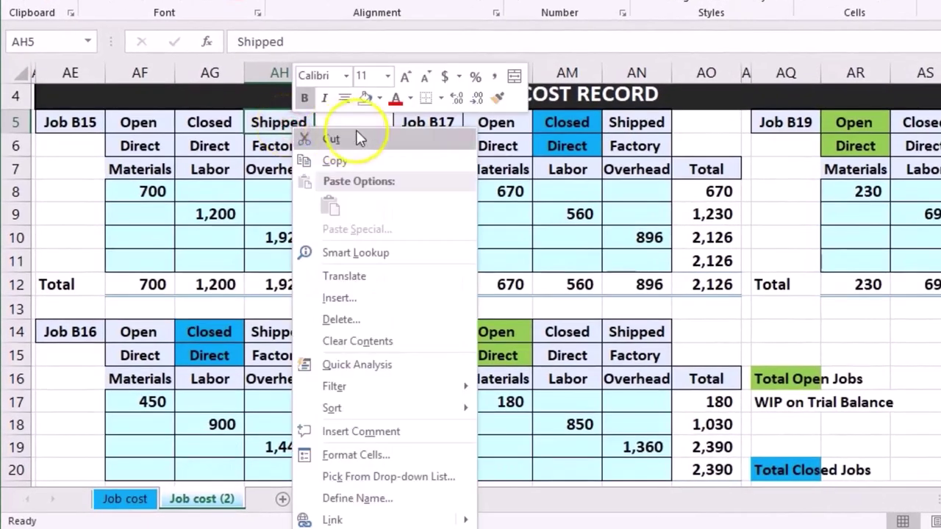
click(379, 101)
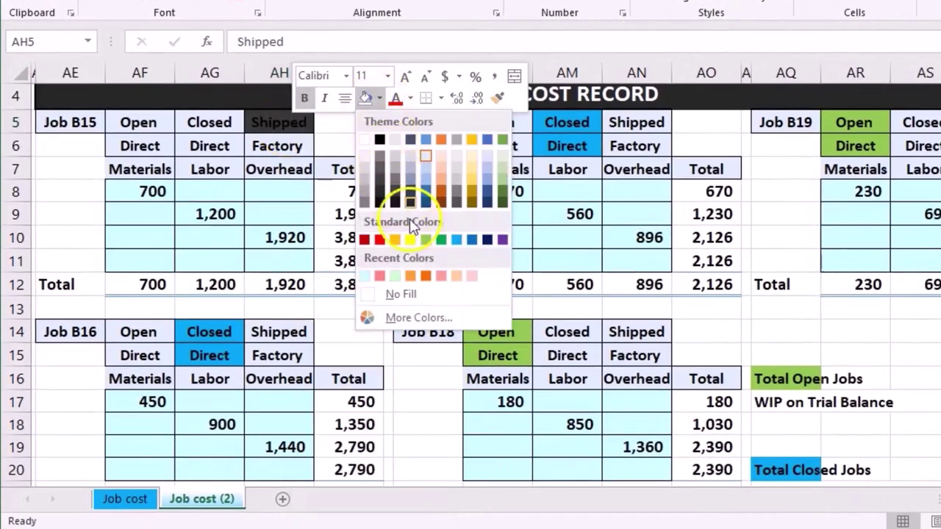
click(410, 237)
click(305, 145)
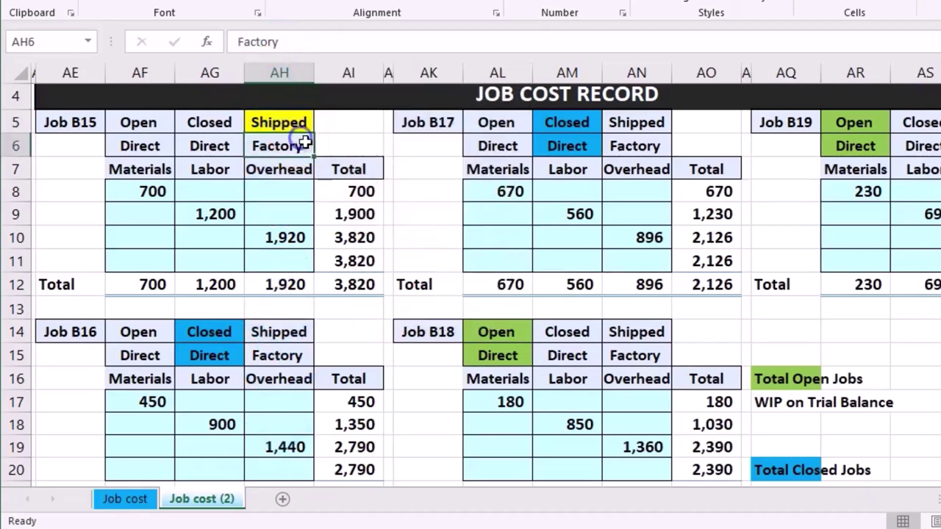
click(296, 125)
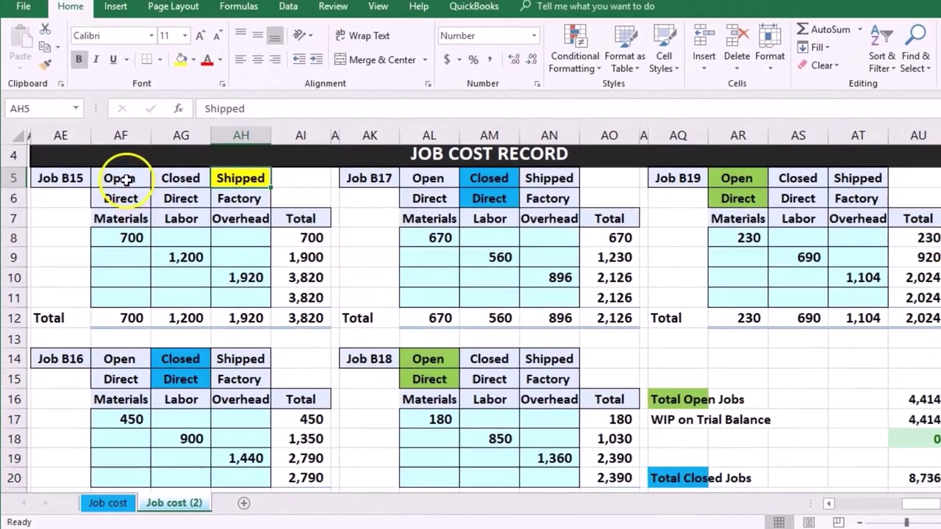
Copy the formatting of Job B15's Open, Closed and Shipped heading block onto the matching Job B16 headings
drag(139, 122, 267, 143)
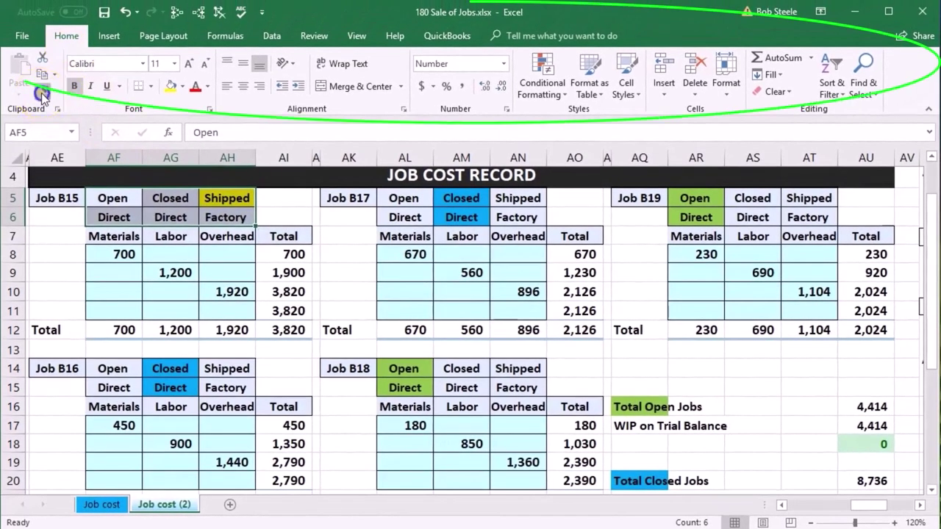
click(43, 94)
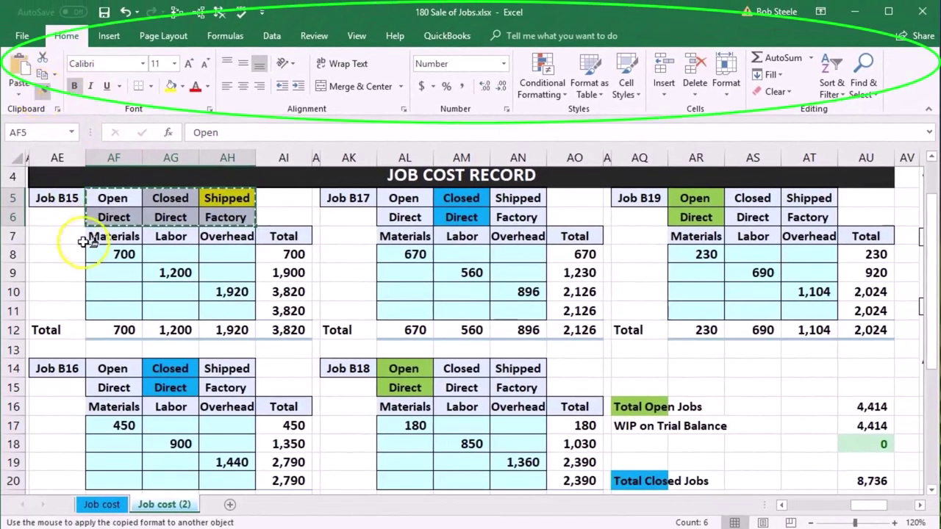
click(118, 367)
click(135, 382)
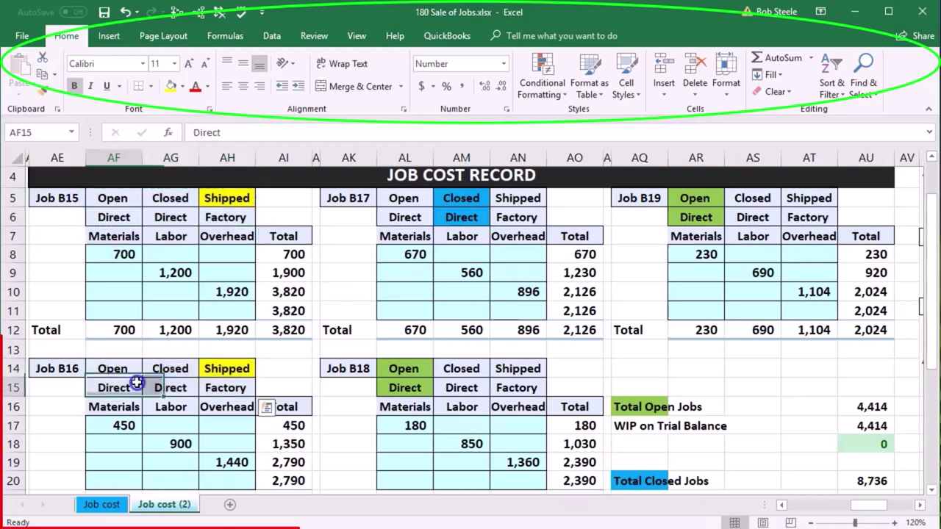
click(235, 370)
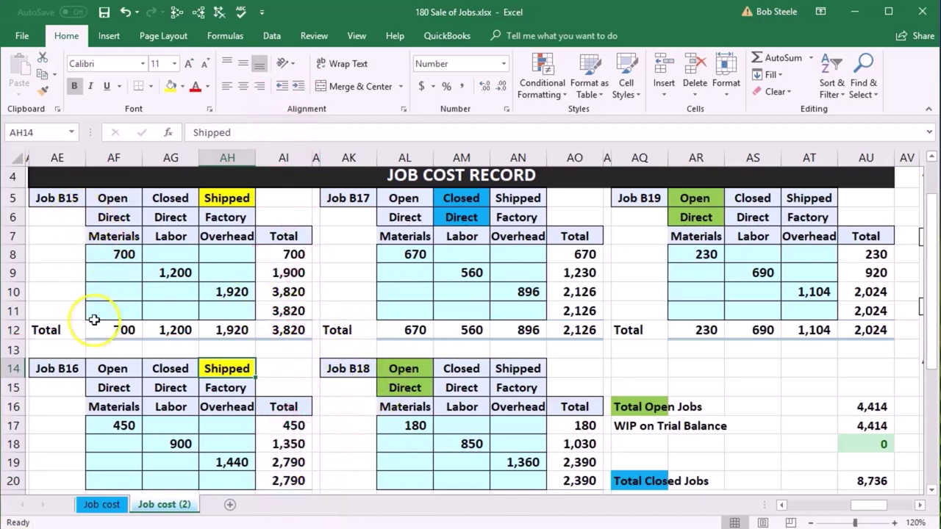
Select the overall cost totals of Job B15 and Job B16 together to check their combined sum
scroll(300, 346, down, 1)
click(294, 269)
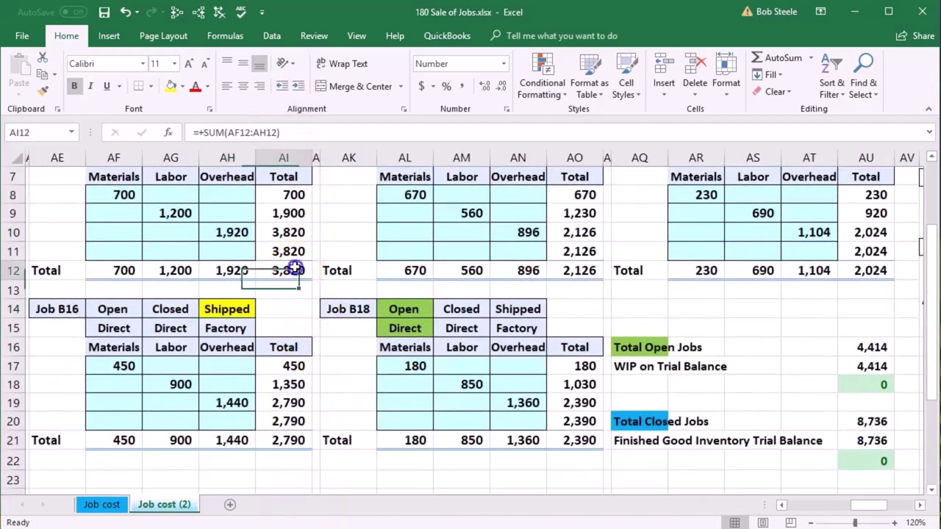
click(297, 438)
click(287, 272)
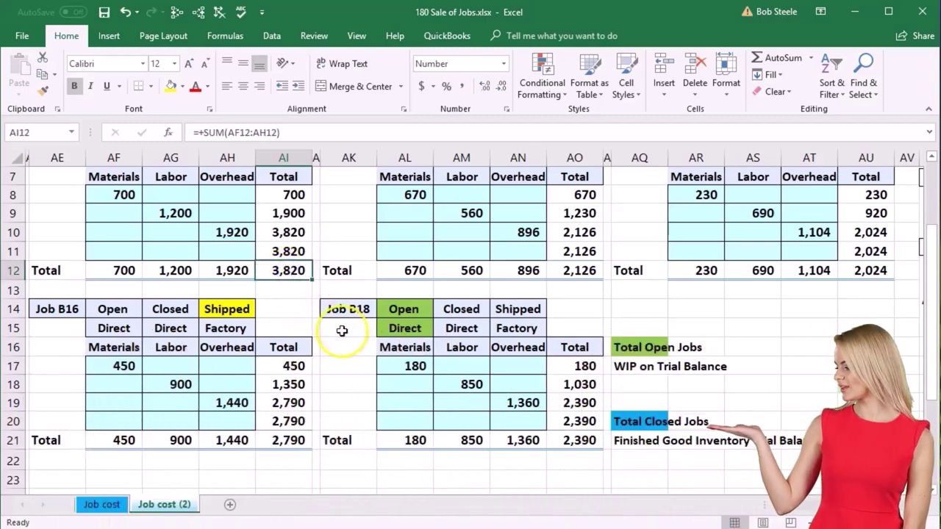
ctrl+click(300, 439)
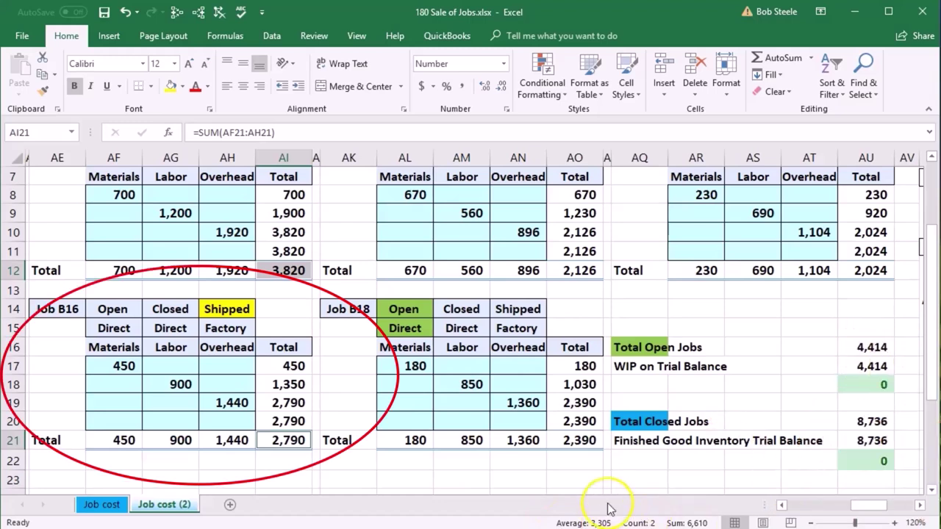
Start the sale journal entry by copying the Accounts Receivable account name from the trial balance into F10 as values only
scroll(651, 517, up, 1)
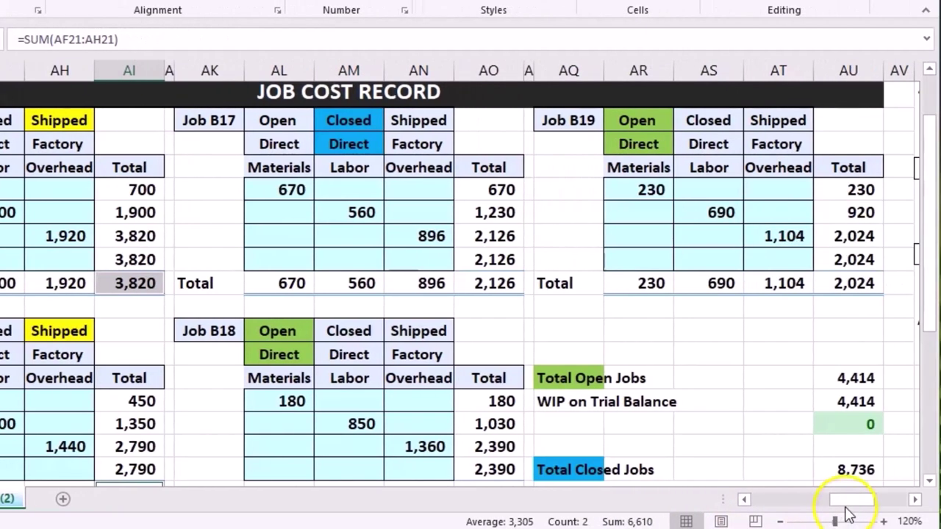
drag(849, 507, 758, 498)
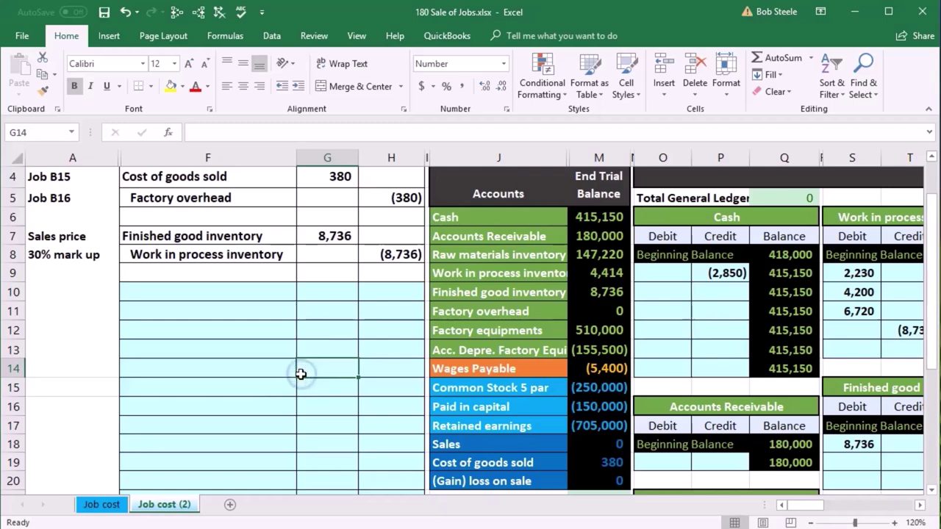
click(271, 353)
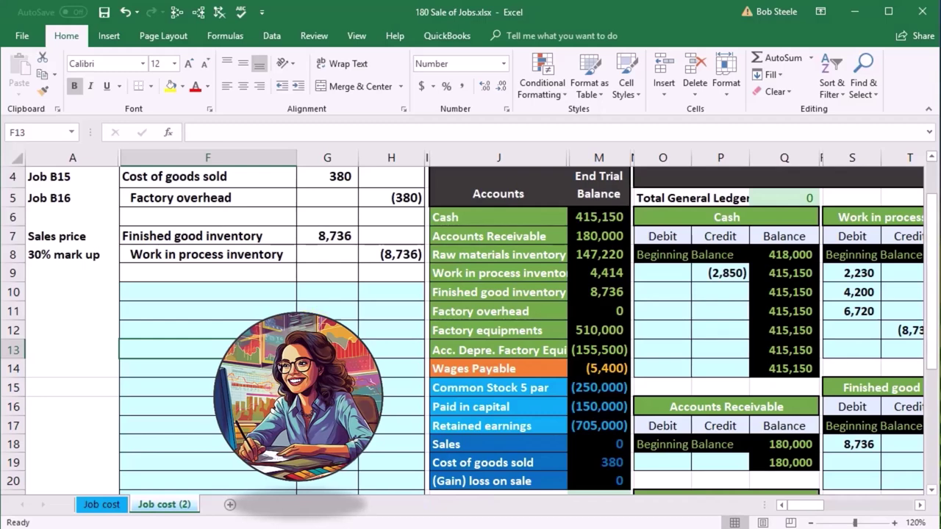
click(477, 233)
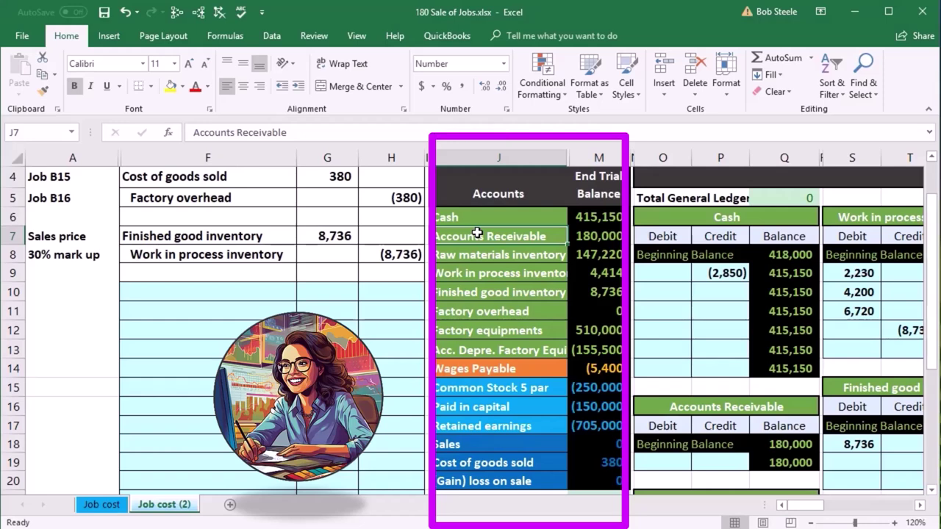
click(599, 236)
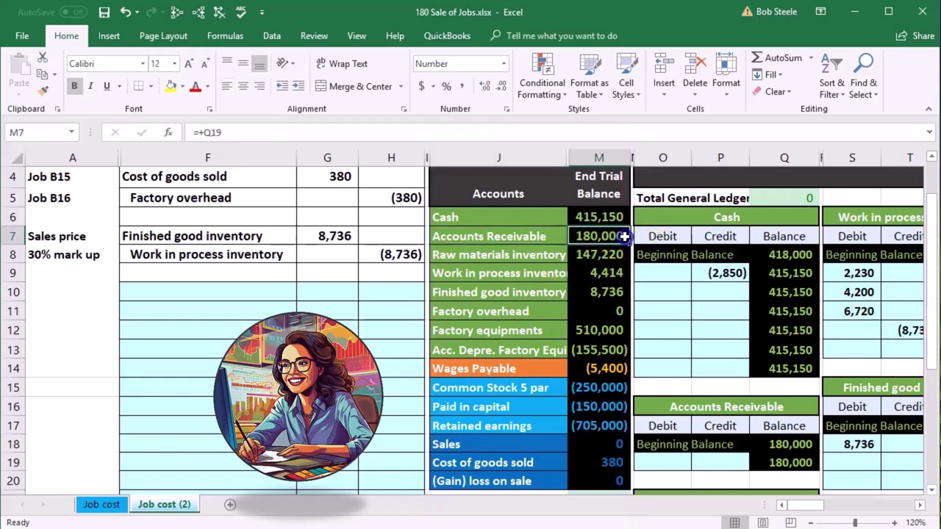
click(529, 233)
right_click(529, 234)
click(550, 258)
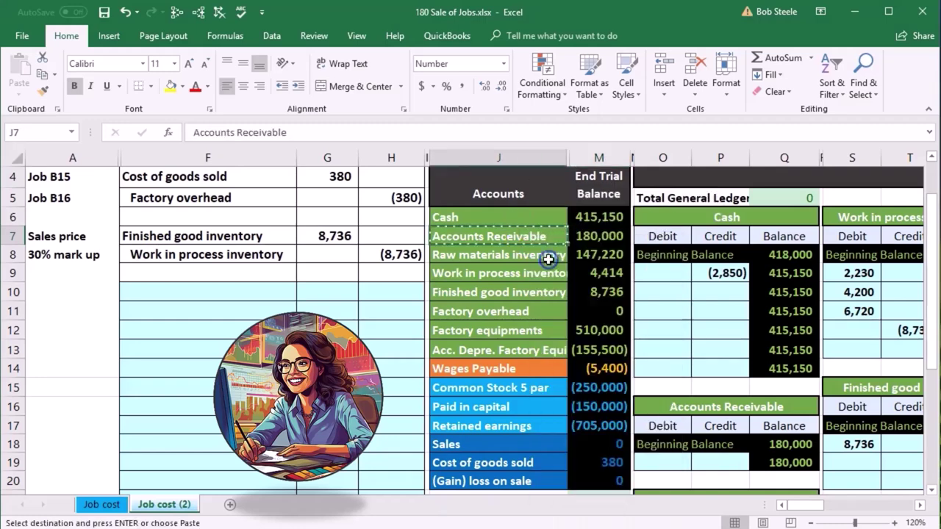
click(252, 292)
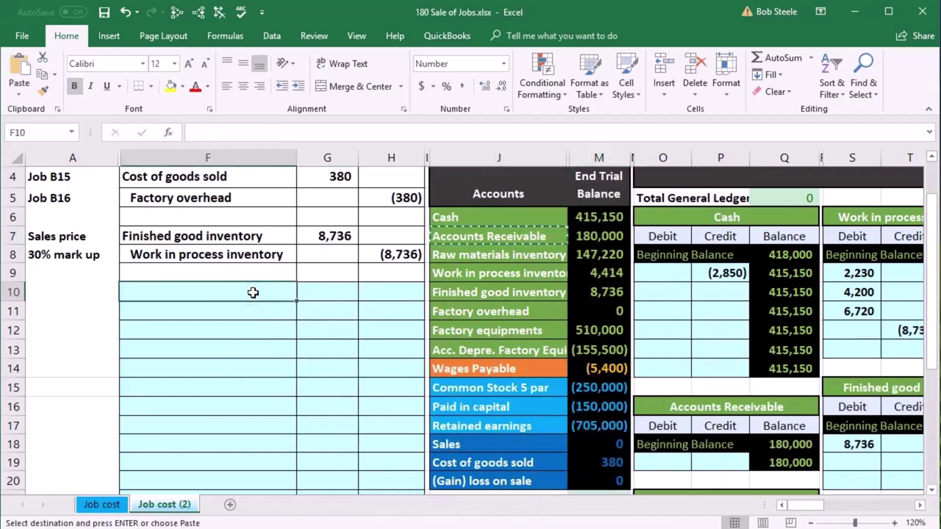
right_click(253, 293)
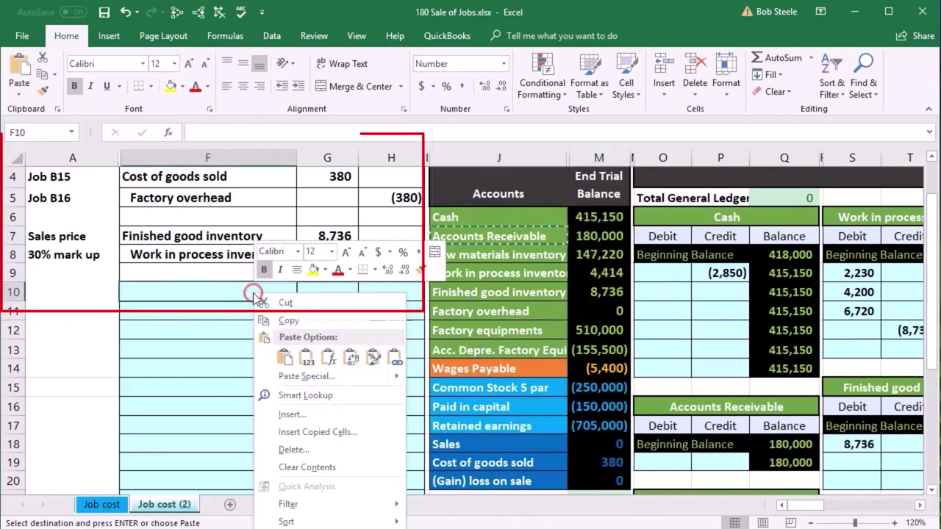
click(306, 357)
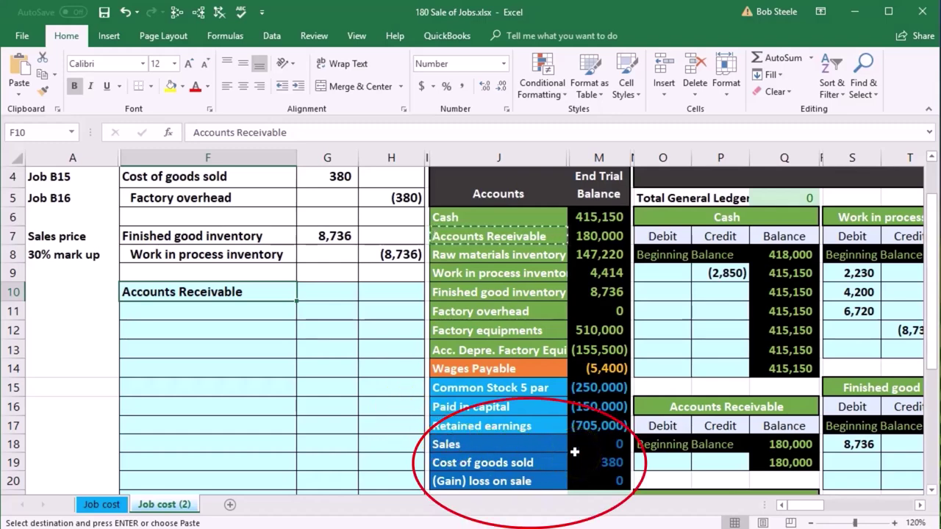
Copy the Sales account name from the trial balance into F11 as values only
click(549, 442)
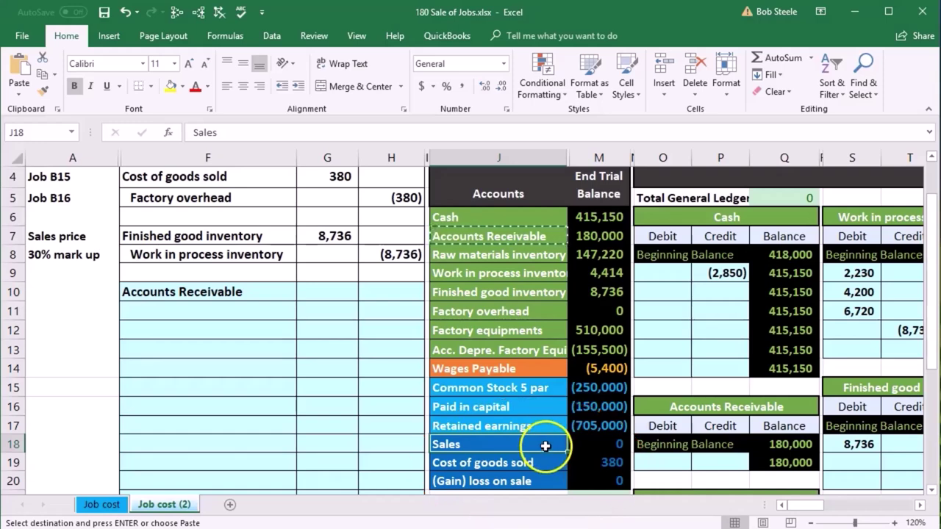
right_click(546, 446)
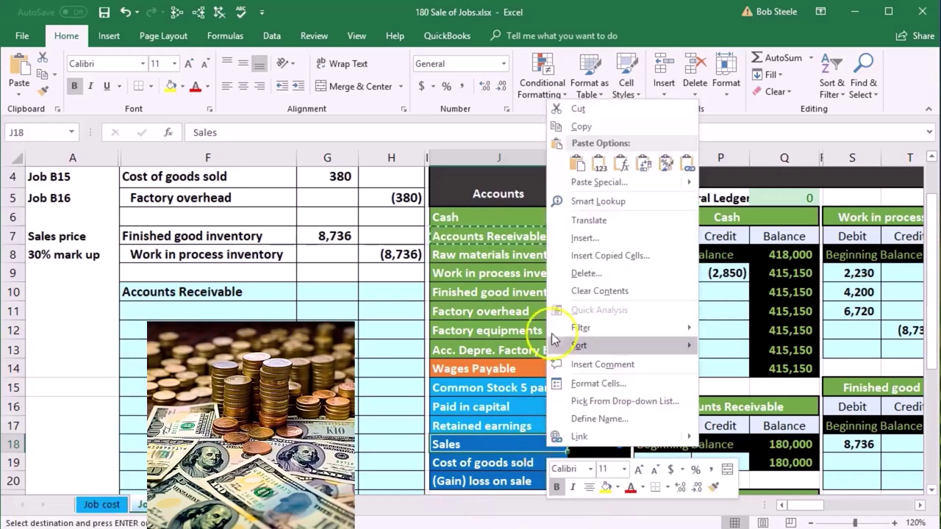
click(585, 128)
click(217, 311)
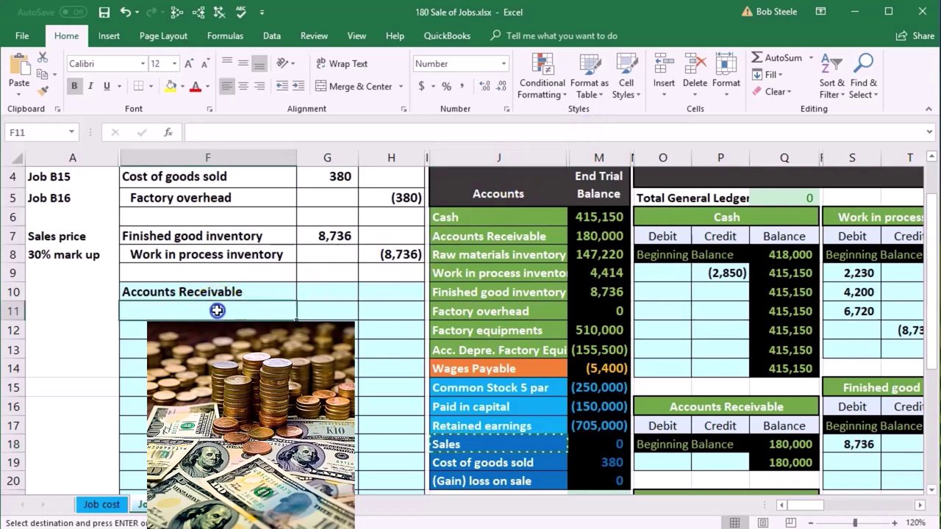
right_click(216, 310)
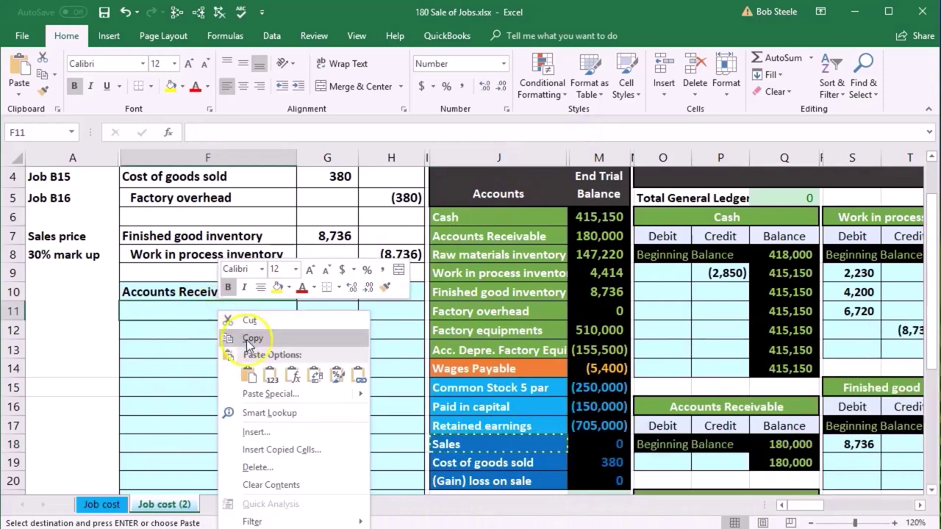
click(265, 367)
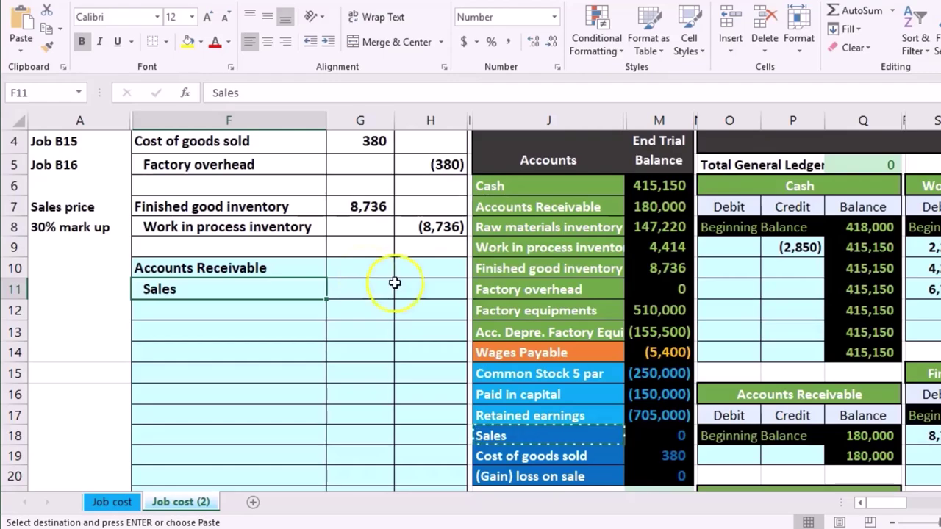
Copy the Finished good inventory account name from the trial balance into F14 as values only
click(504, 269)
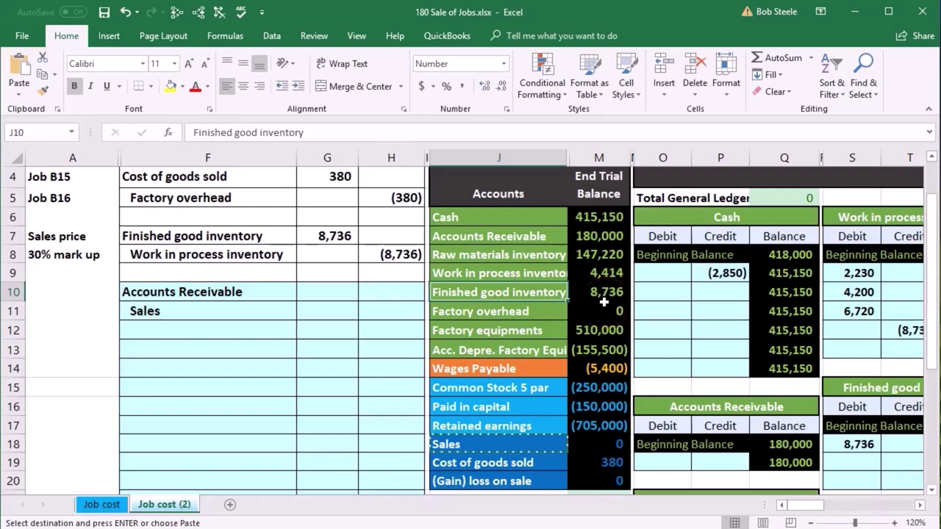
right_click(542, 294)
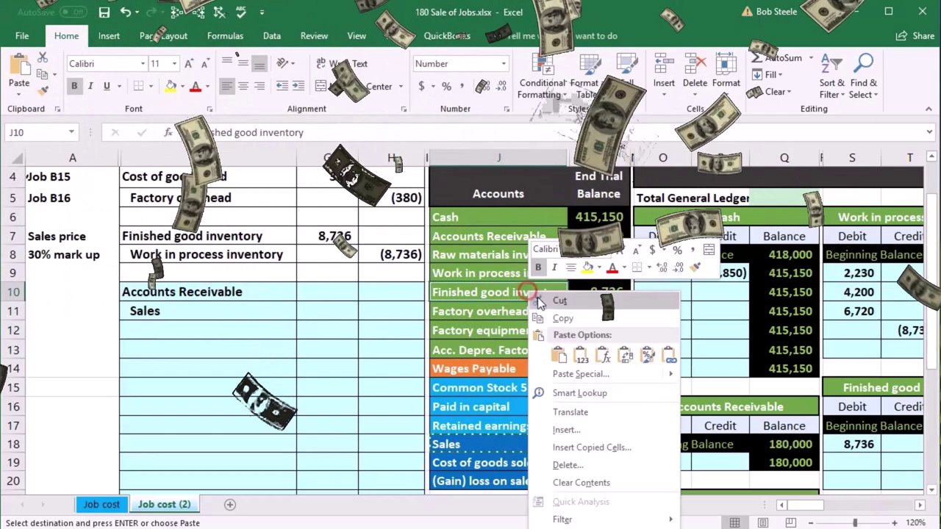
click(553, 318)
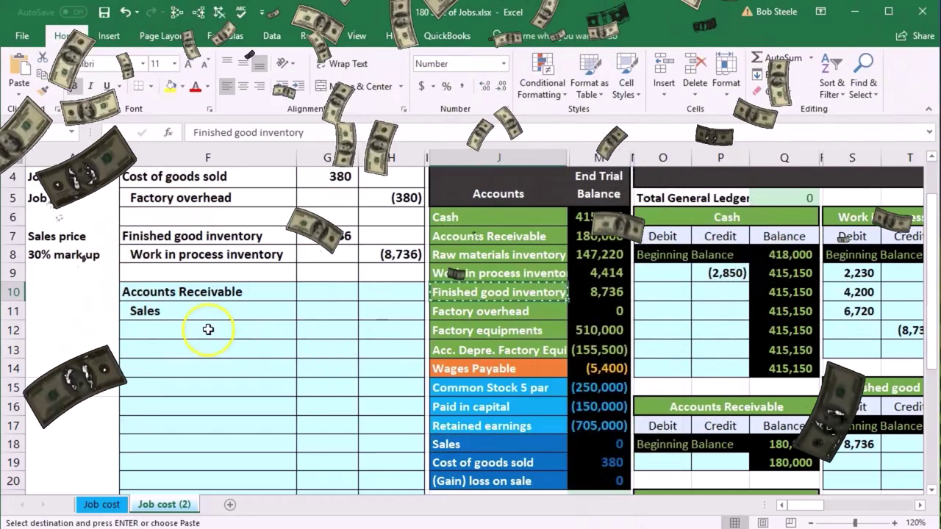
click(204, 361)
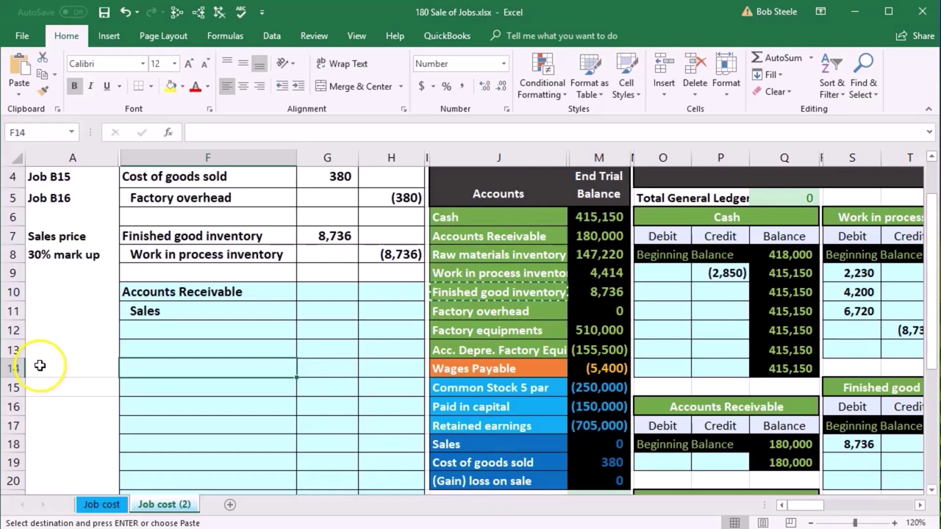
right_click(150, 367)
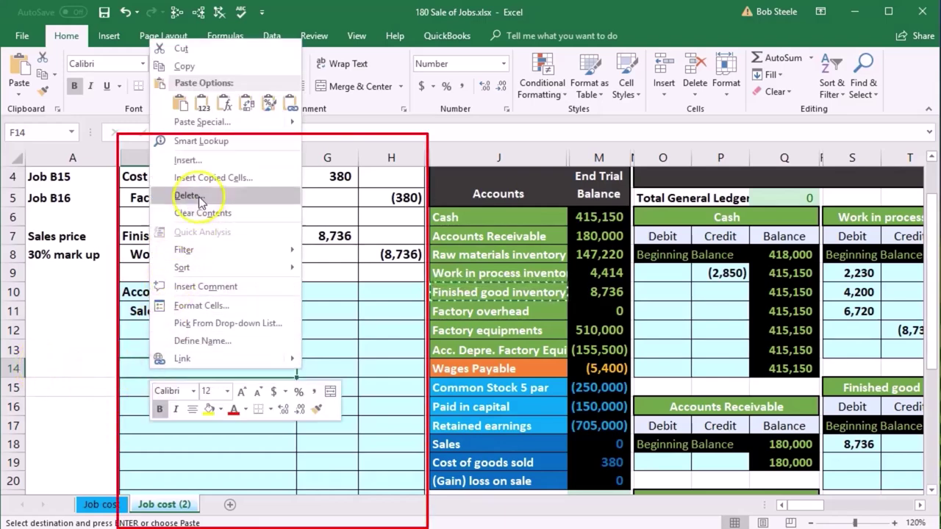
click(203, 107)
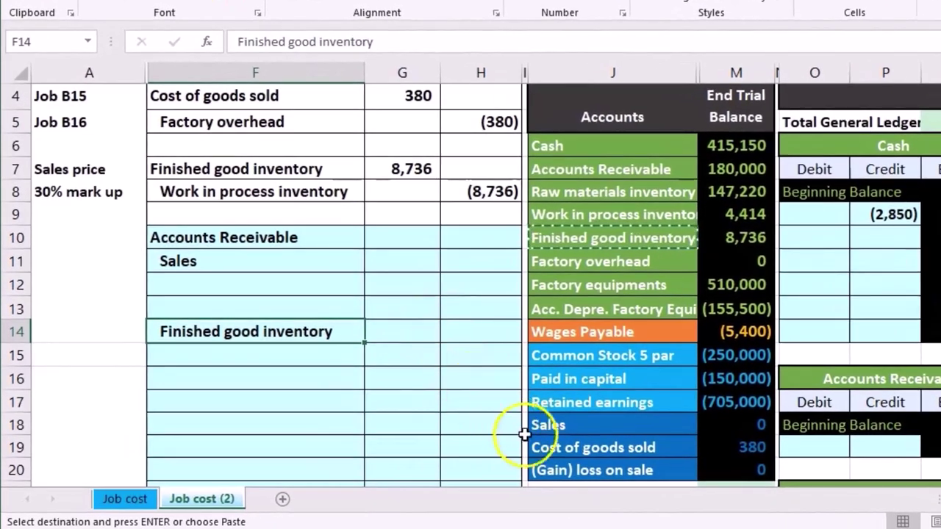
Copy the Cost of goods sold account name from the trial balance into F13 as values only
click(531, 444)
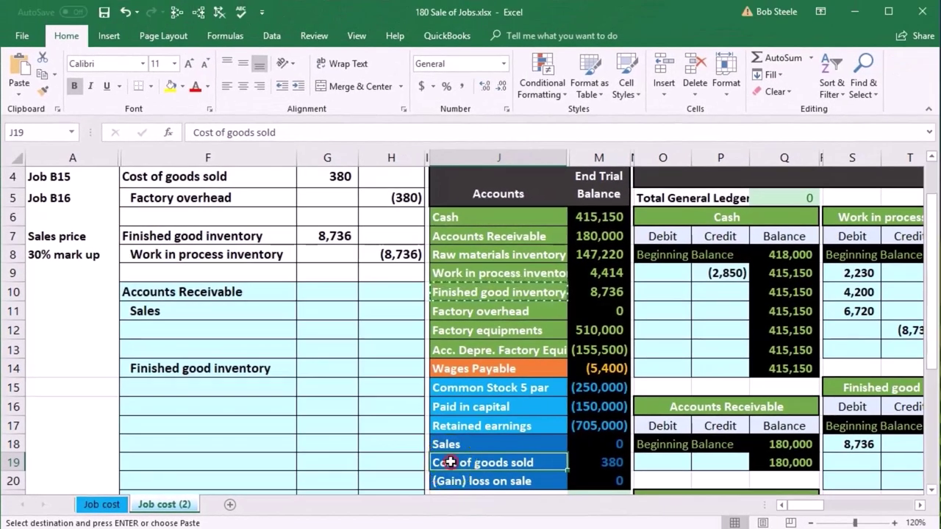
right_click(450, 462)
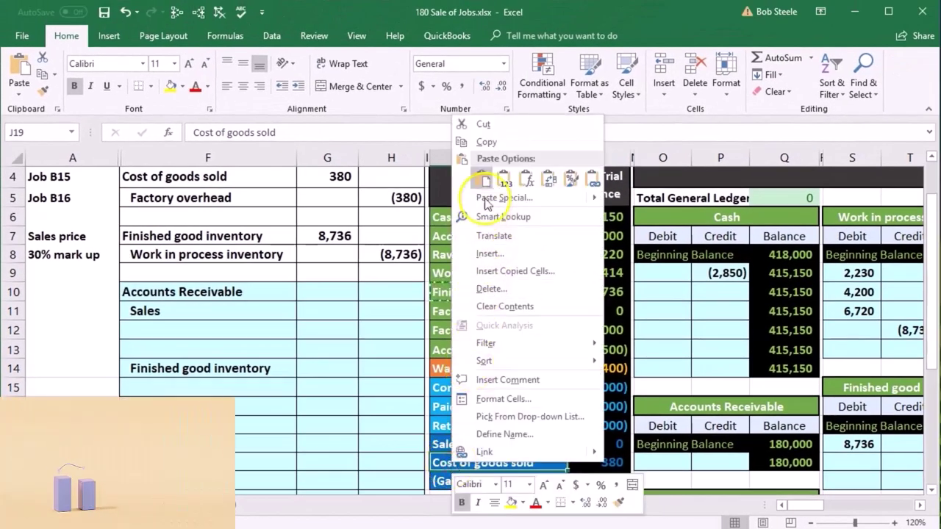
click(484, 143)
click(224, 344)
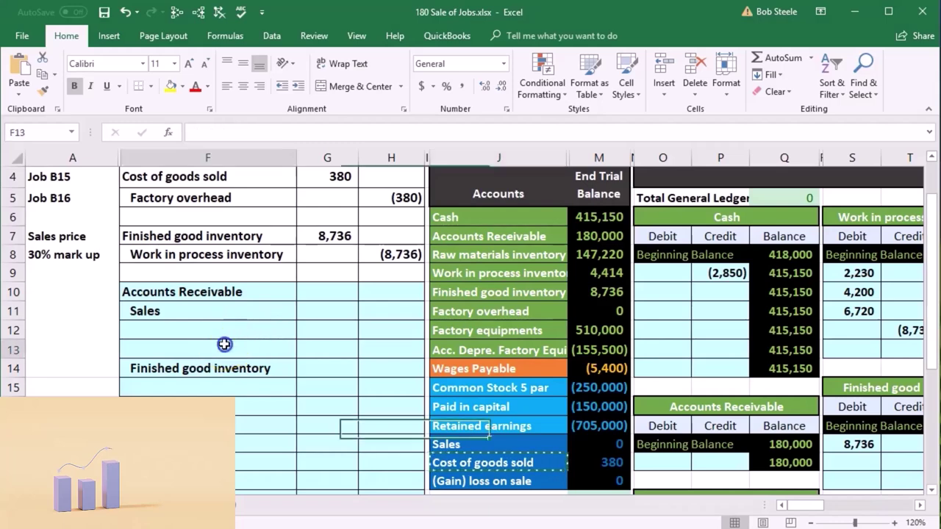
right_click(224, 344)
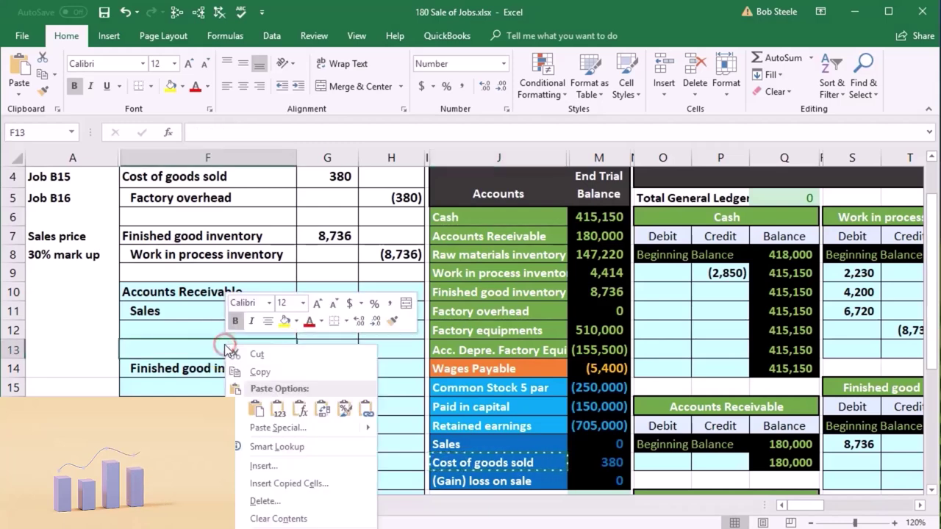
click(277, 408)
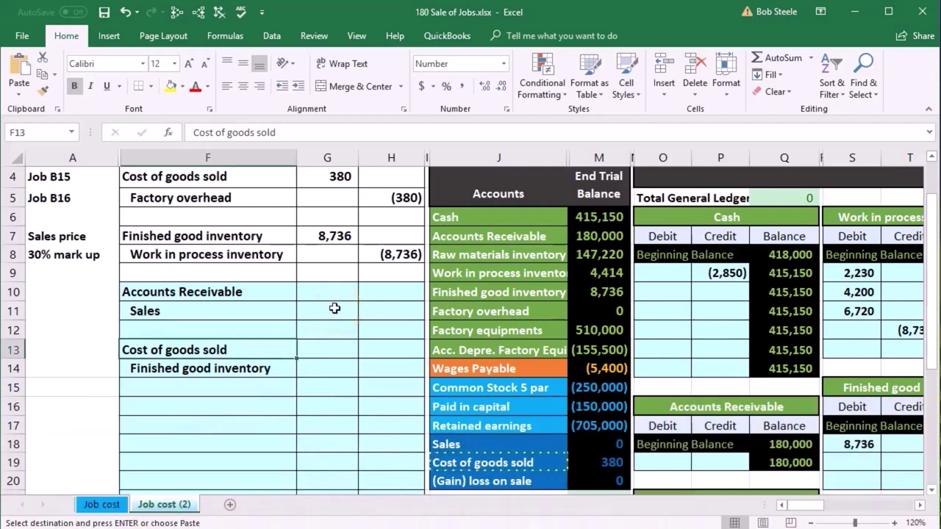
Enter the cost of goods sold debit in G13 as the sum of the Job B15 and Job B16 total costs, =AI12+AI21
click(334, 309)
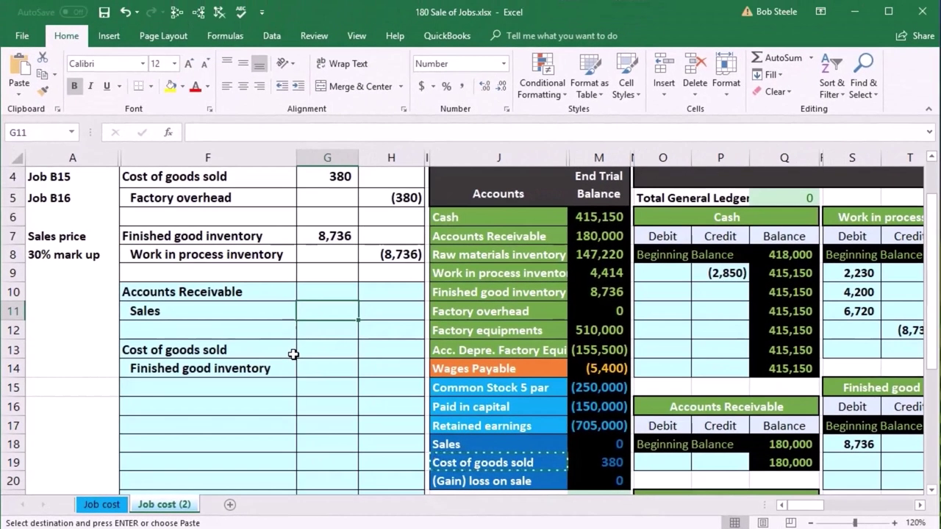
click(339, 344)
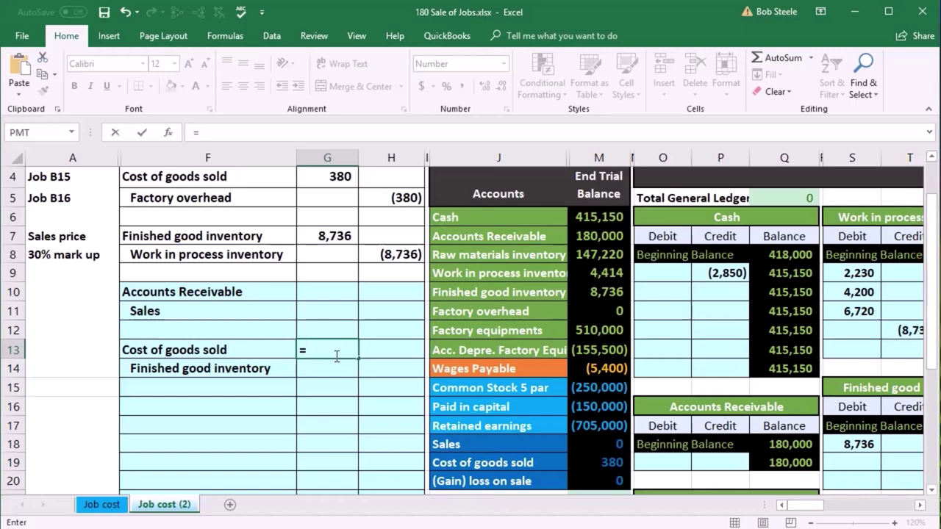
key(Right)
key(Right)
key(Right)
key(Right)
key(Right)
key(Right)
key(Right)
key(Right)
key(Right)
key(Right)
key(Right)
key(Right)
key(Right)
key(Right)
key(Right)
key(Right)
key(Right)
key(Right)
key(Right)
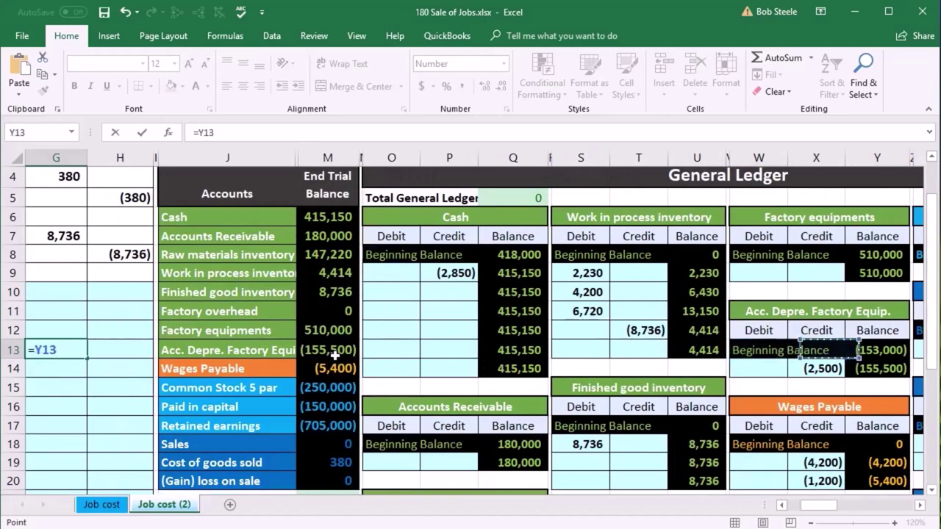
key(Right)
key(Right)
key(Right)
key(Right)
key(Right)
key(Right)
key(Right)
key(Right)
key(Right)
key(Right)
key(Right)
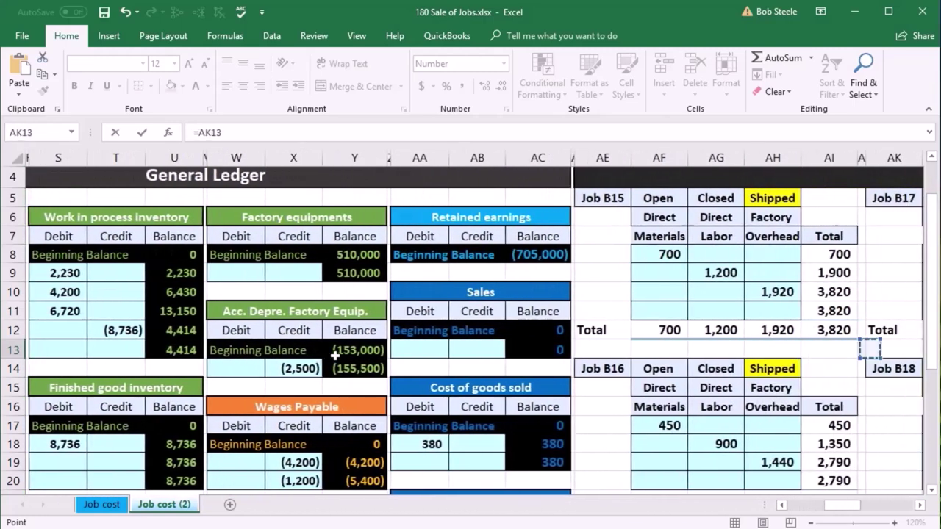
key(Right)
key(Right)
key(Right)
key(Right)
key(Right)
key(Right)
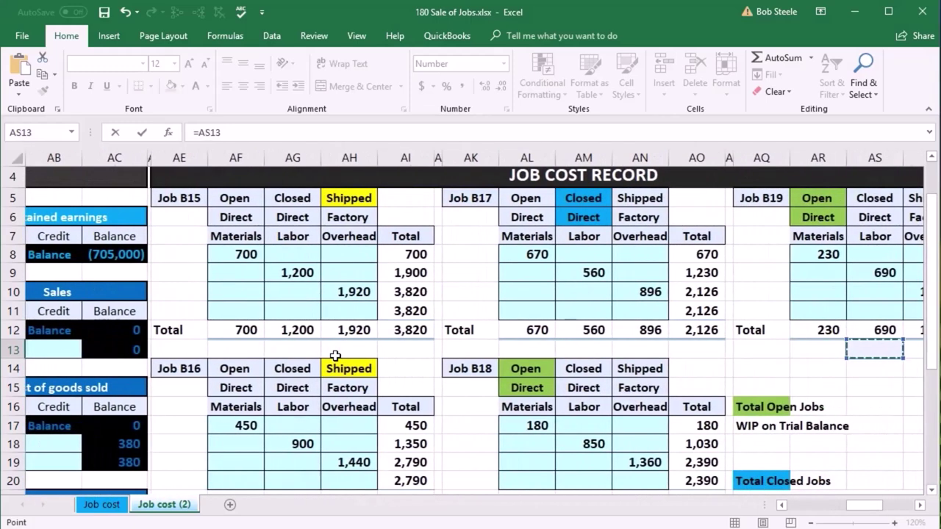
click(408, 329)
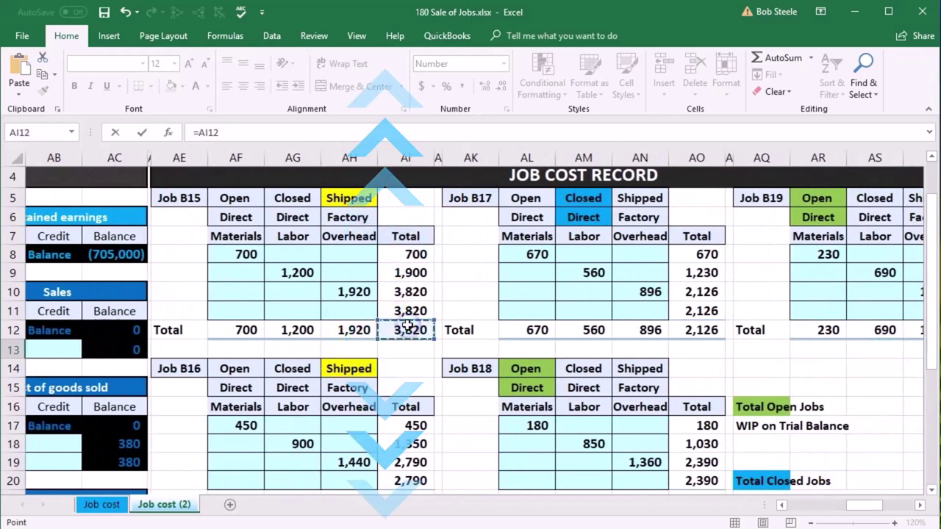
text(+)
scroll(408, 330, down, 1)
click(415, 437)
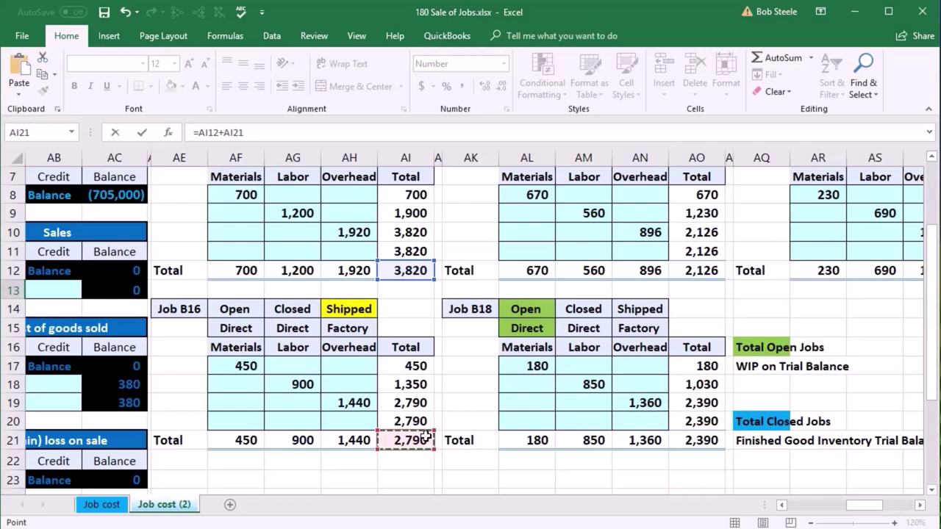
key(Return)
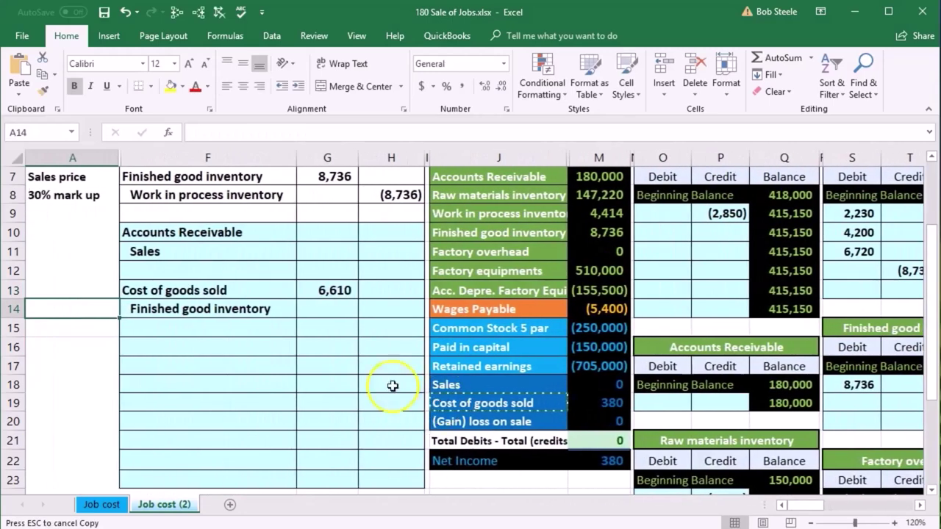
click(330, 291)
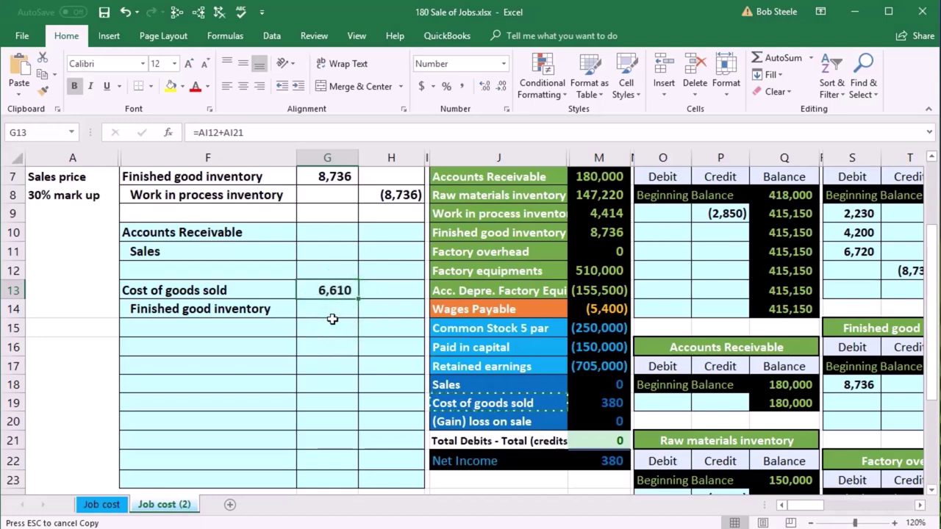
double_click(330, 289)
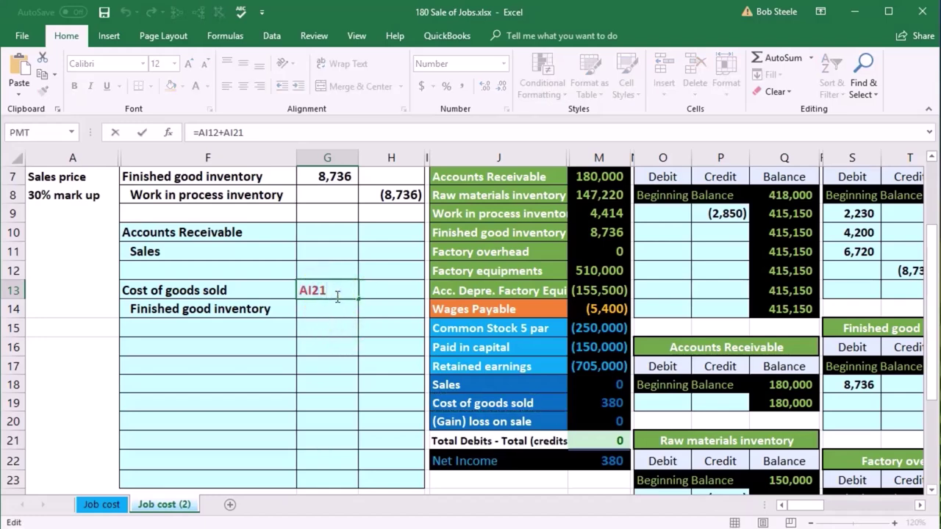
key(Escape)
double_click(336, 289)
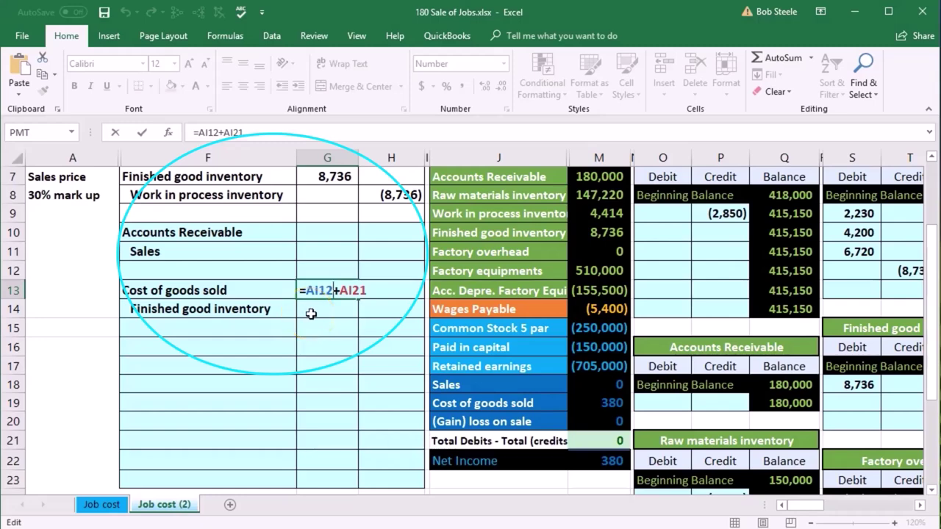
key(Return)
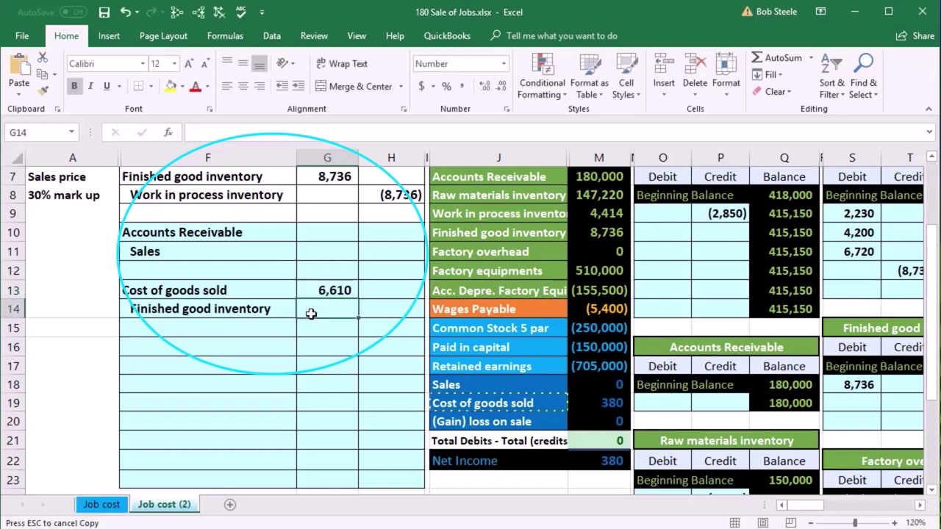
Enter the Finished good inventory credit in H14 as the negative of the cost of goods sold debit, =-G13
key(Right)
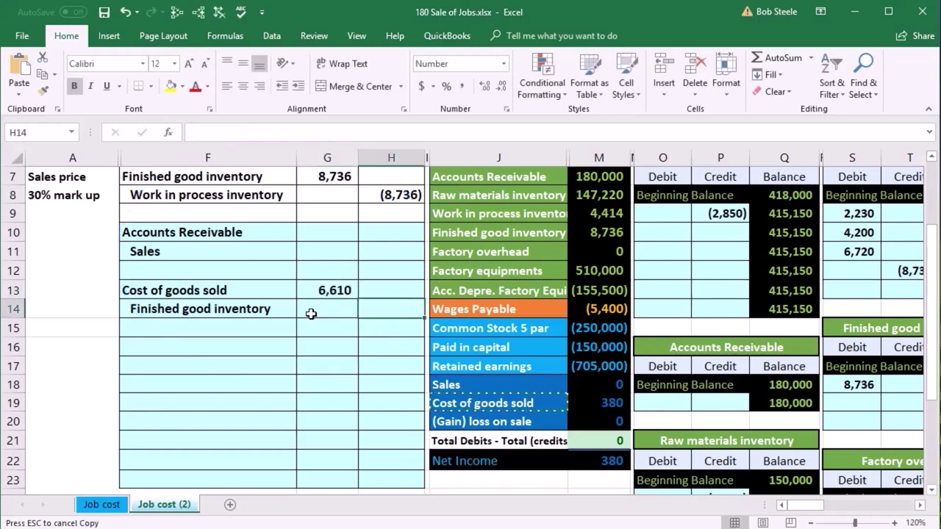
text(=-)
key(Left)
key(Up)
key(Return)
click(378, 309)
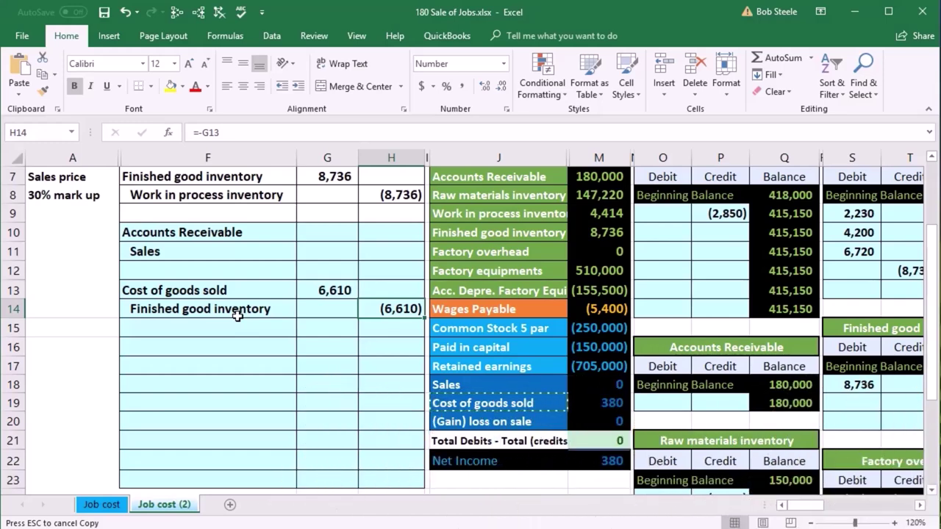
Review the 30% mark up note, then examine Job B15's materials, labor, overhead and total cost in the job cost record
click(73, 193)
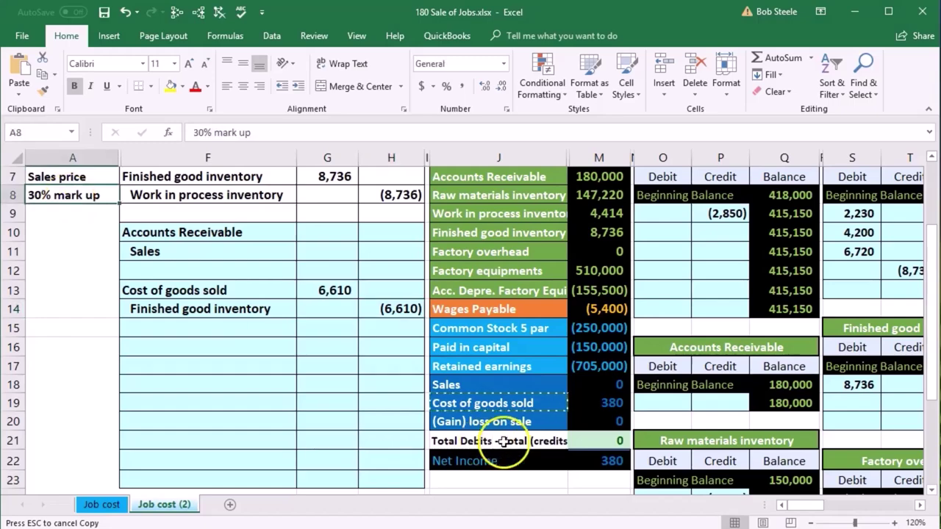
drag(811, 504, 885, 504)
click(780, 505)
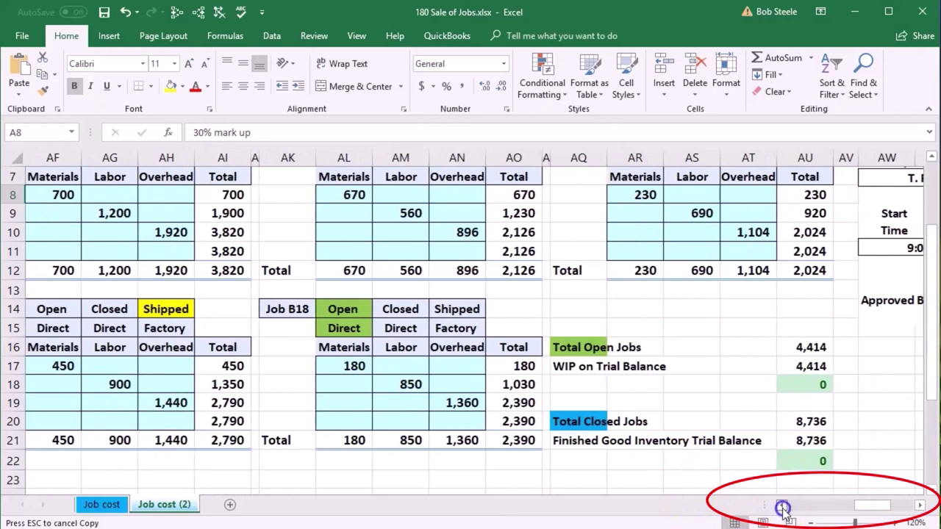
scroll(269, 452, up, 1)
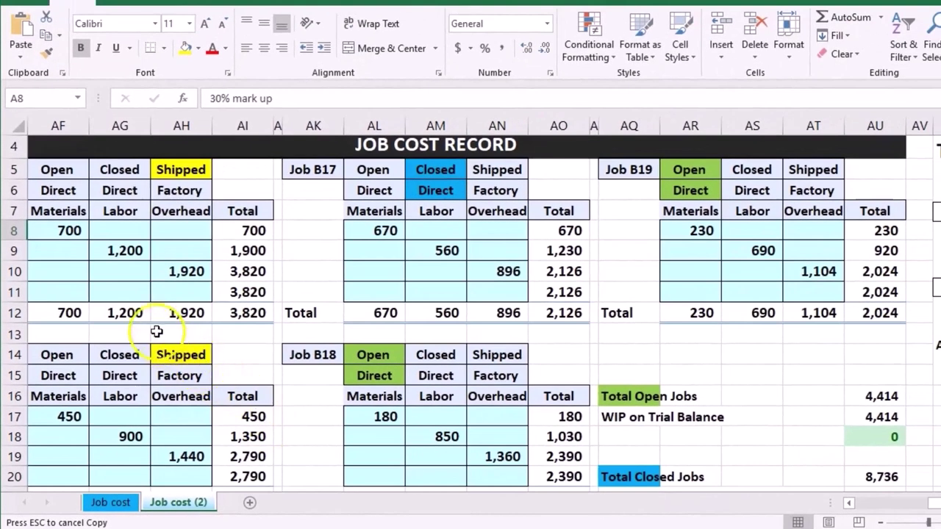
click(92, 271)
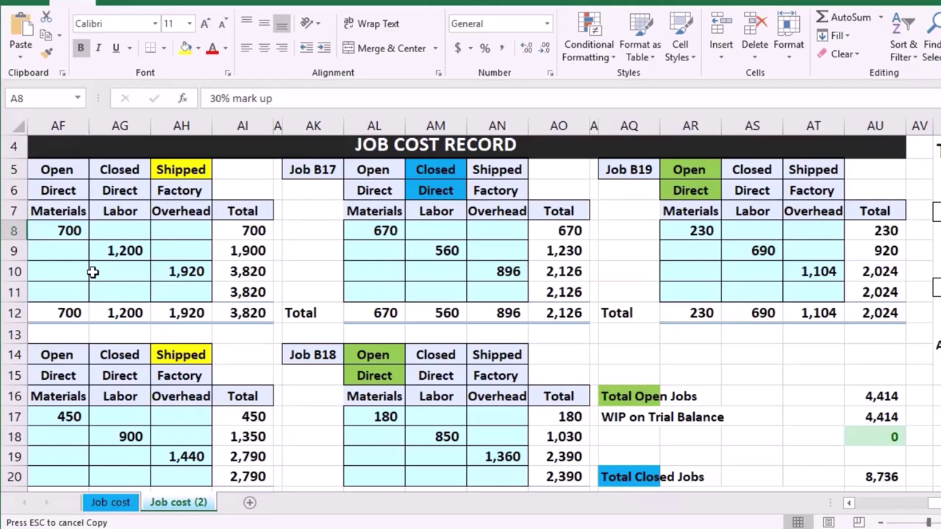
click(70, 233)
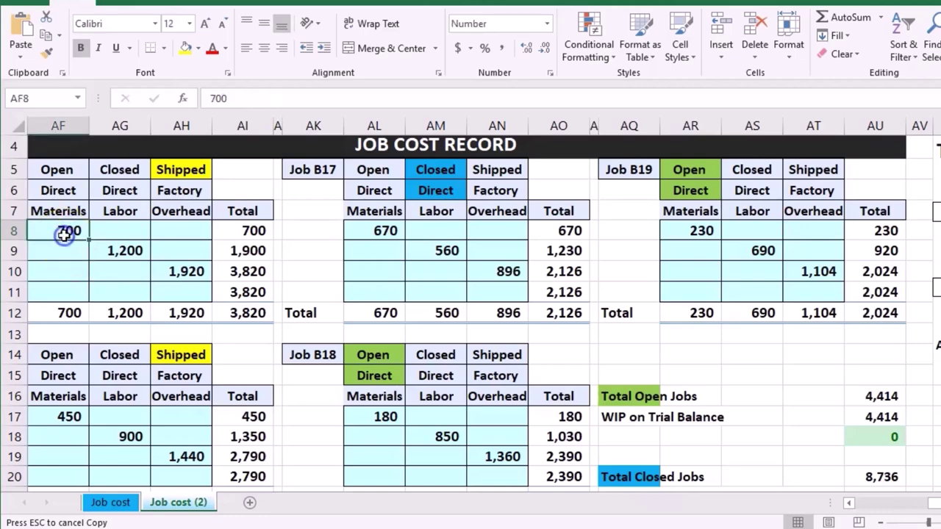
click(122, 250)
click(166, 271)
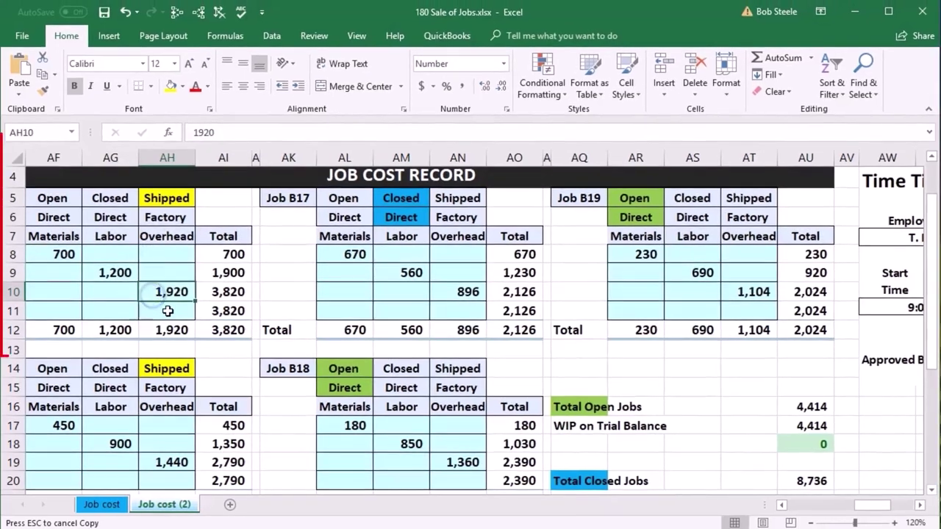
click(222, 331)
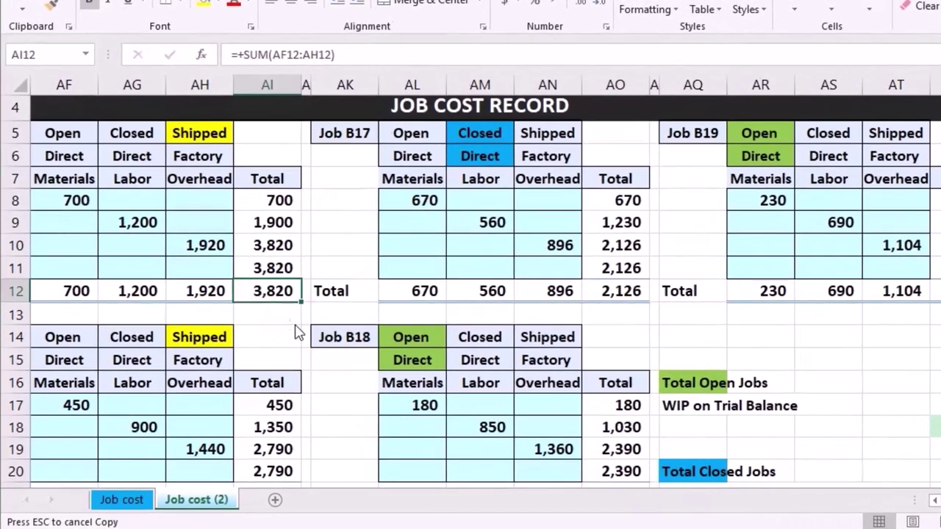
Switch to Calculator and work out the 30% mark up on Job B15 by multiplying 3820 by .3
key(XF86Calculator)
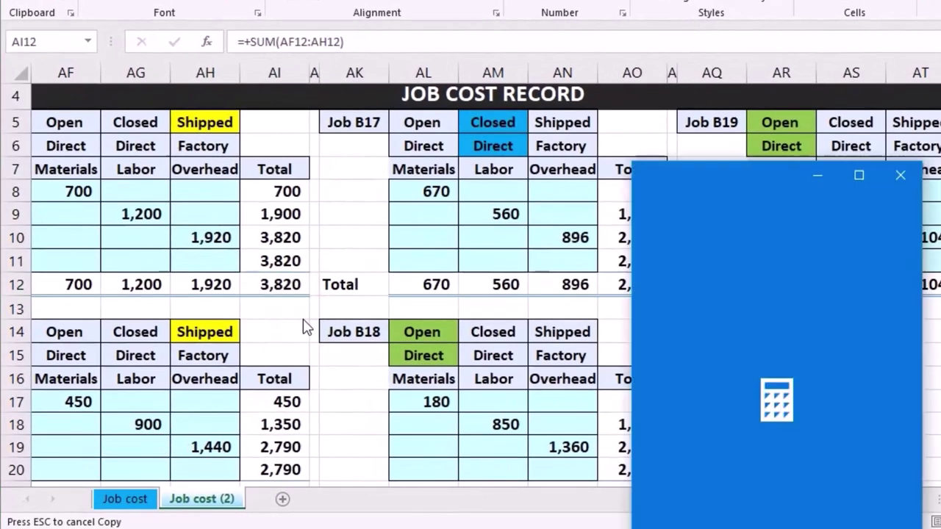
drag(738, 195, 447, 103)
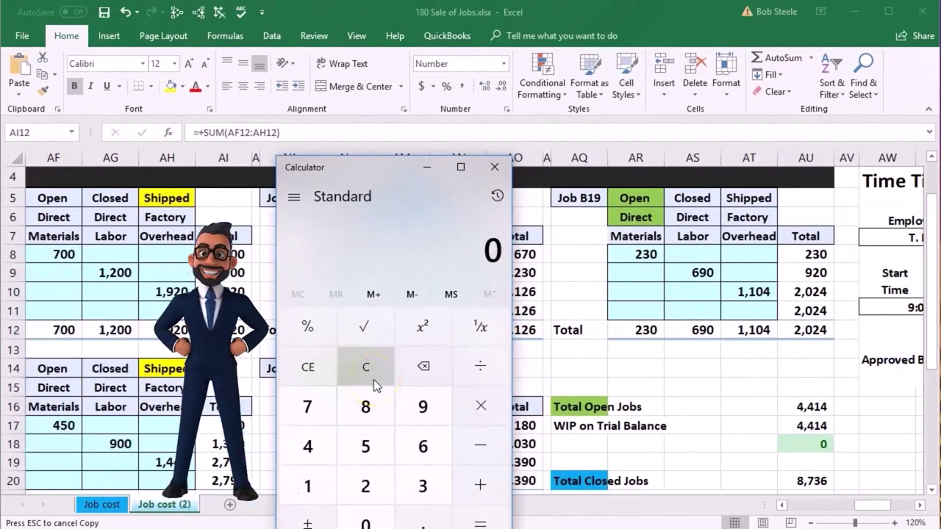
text(3820)
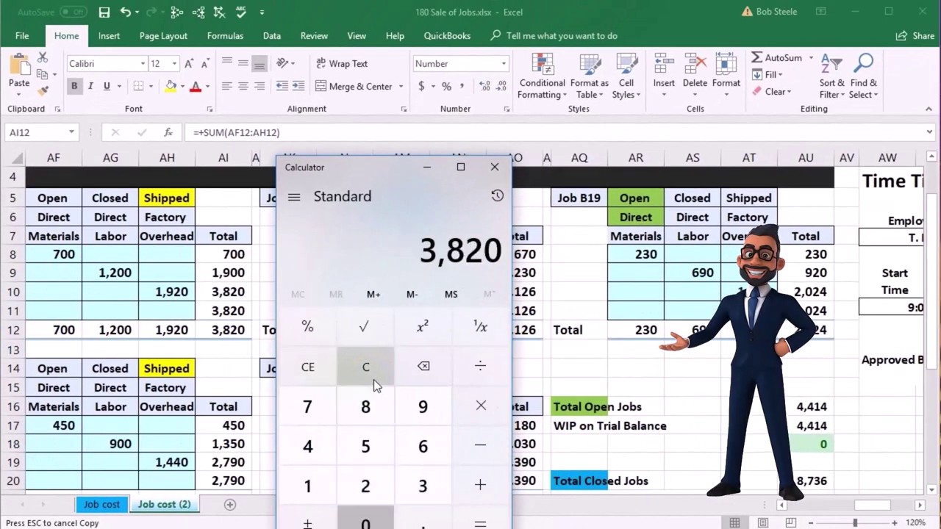
text(*3)
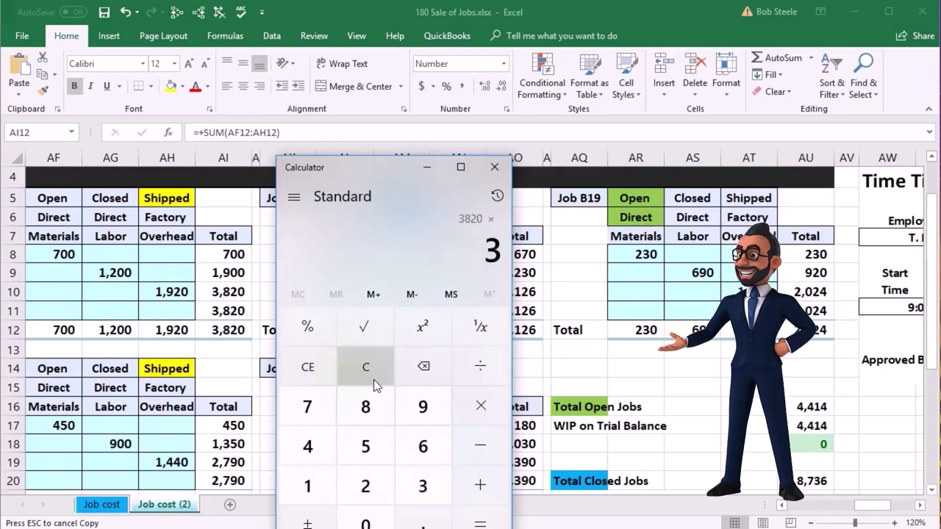
key(BackSpace)
text(.3)
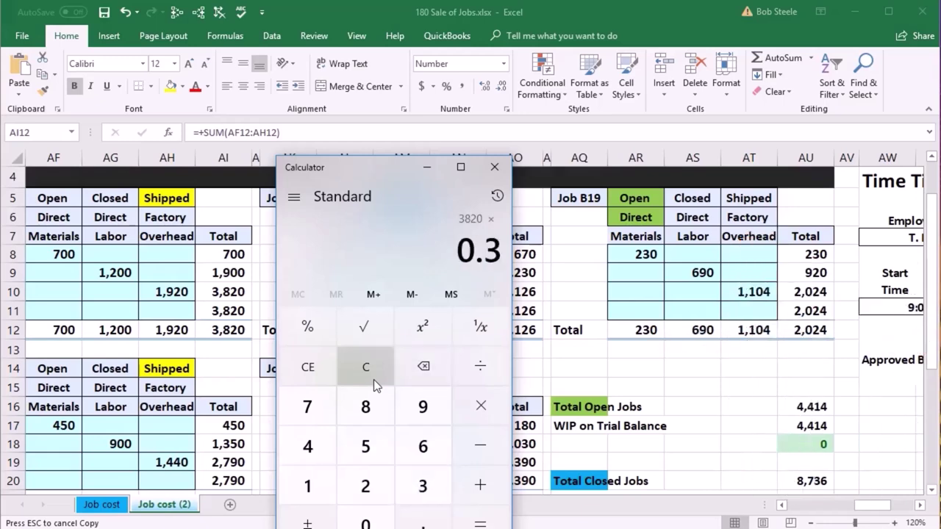
key(Return)
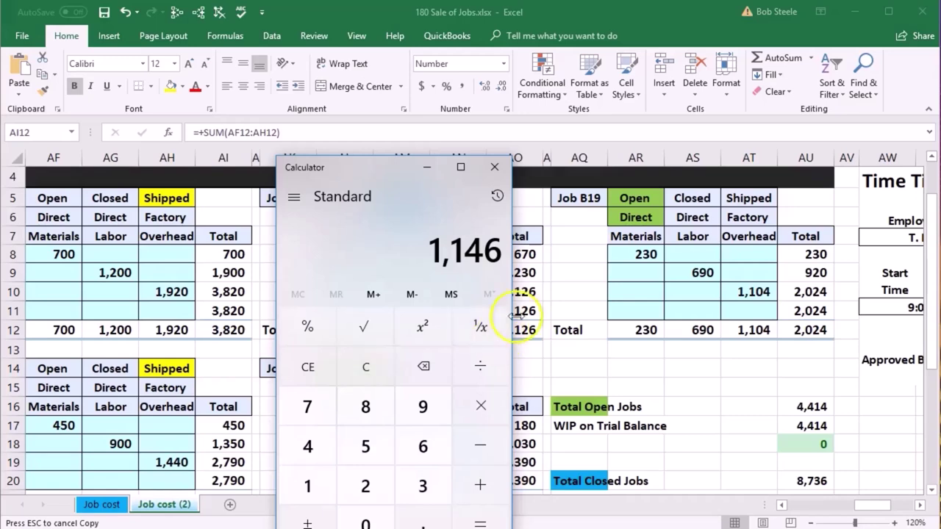
Add Job B15's cost of 3820 to the calculated mark up to get its sales price
text(+)
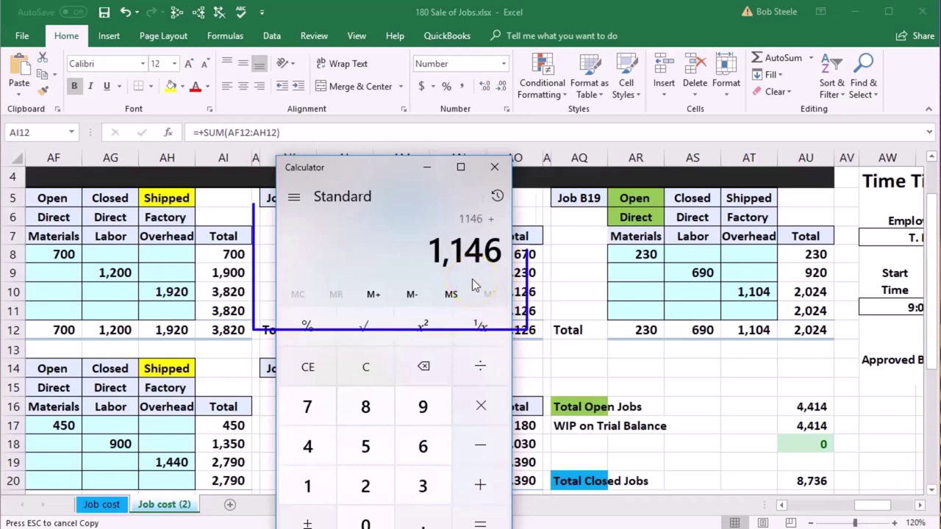
text(3820)
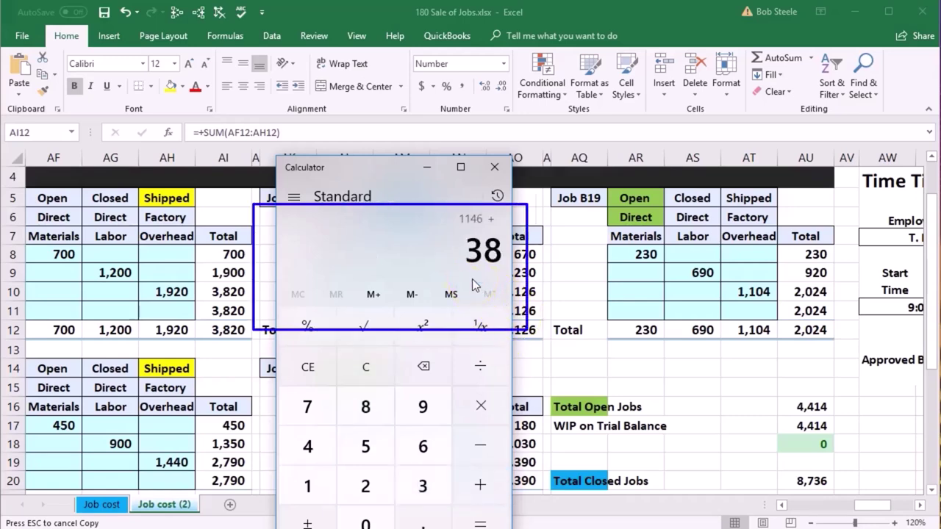
key(Return)
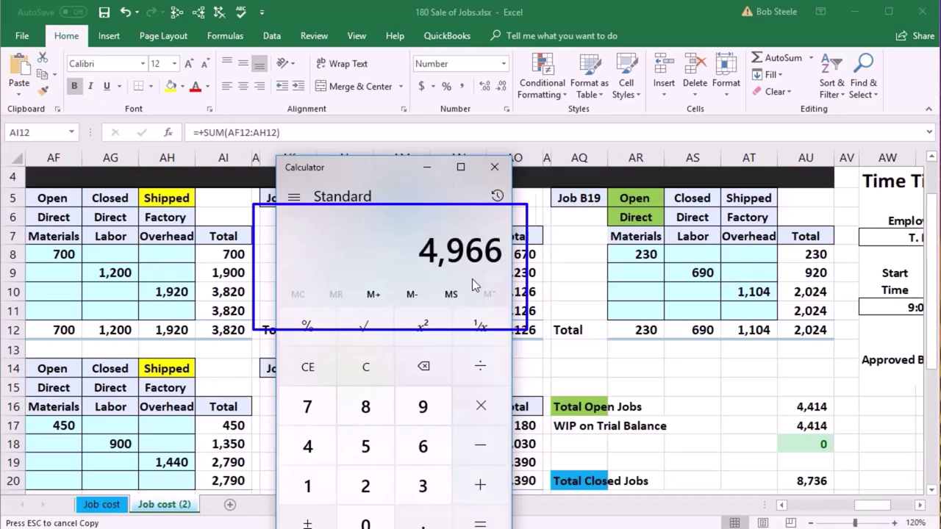
Clear the calculation and work out Job B15's sales price directly by multiplying its cost of 3820 by 1.30
click(436, 274)
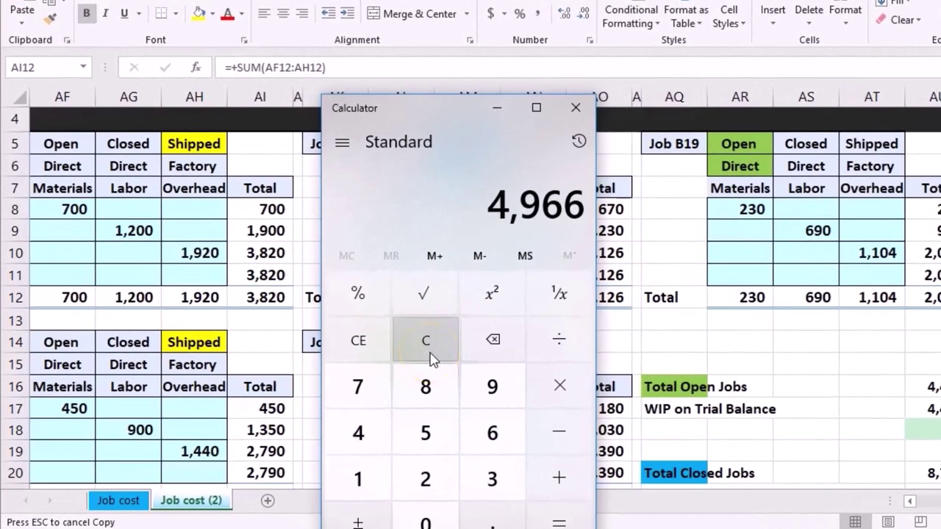
click(430, 359)
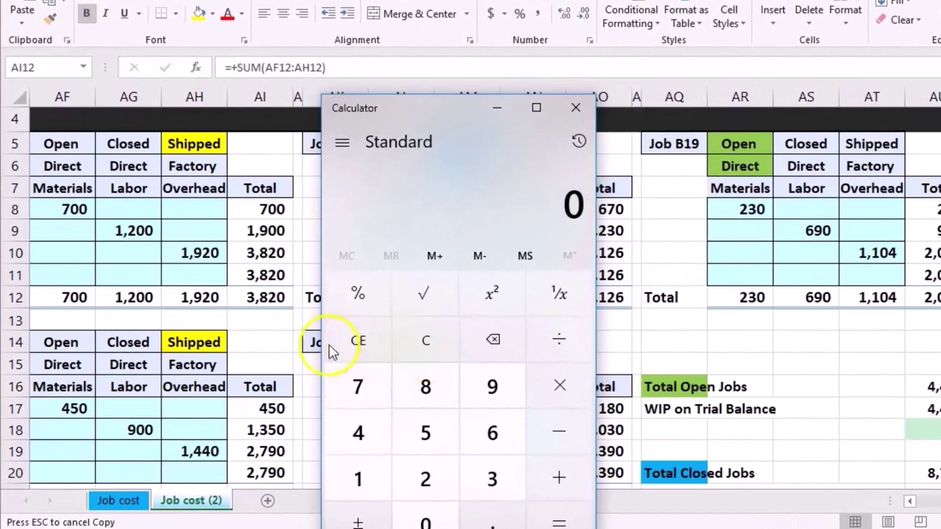
text(3820)
key(asterisk)
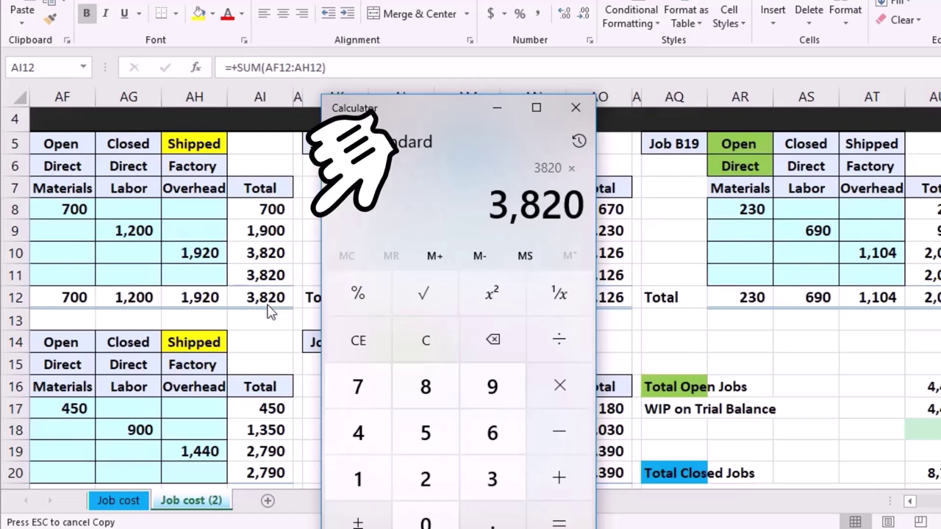
text(1.)
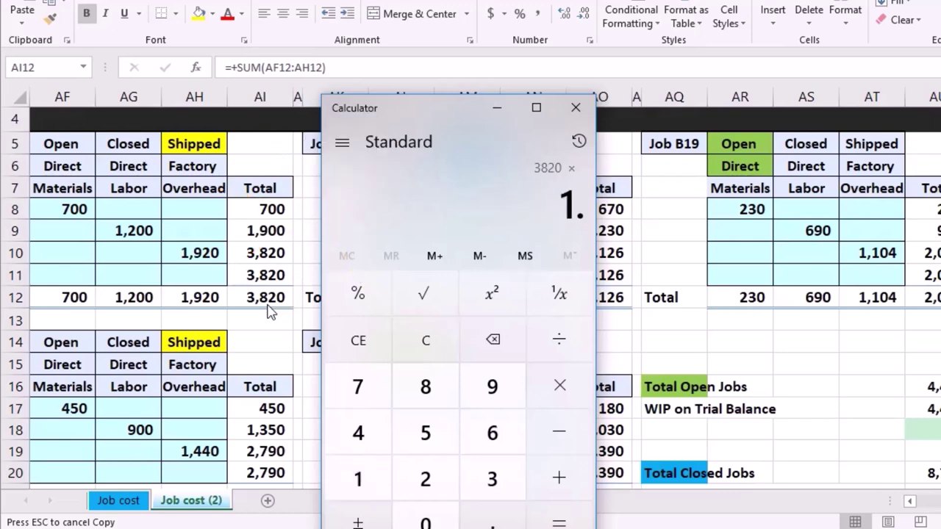
text(30)
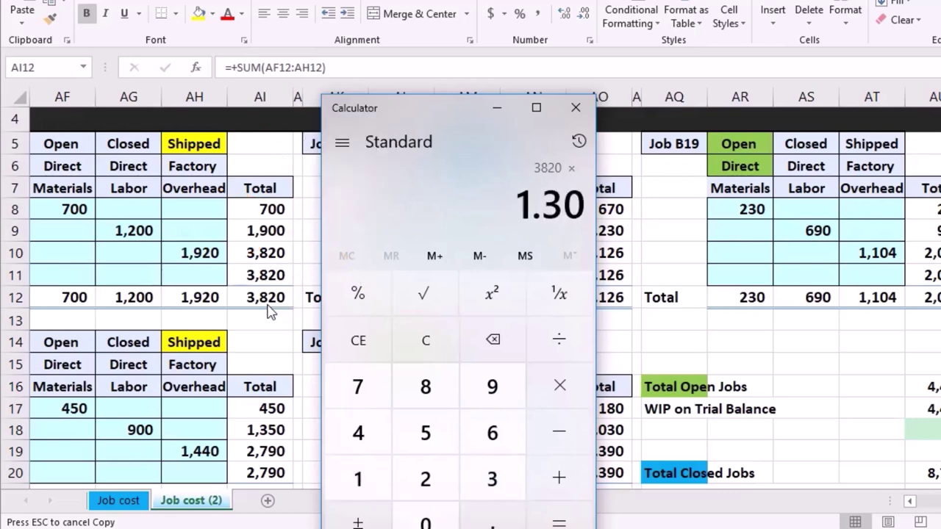
click(564, 515)
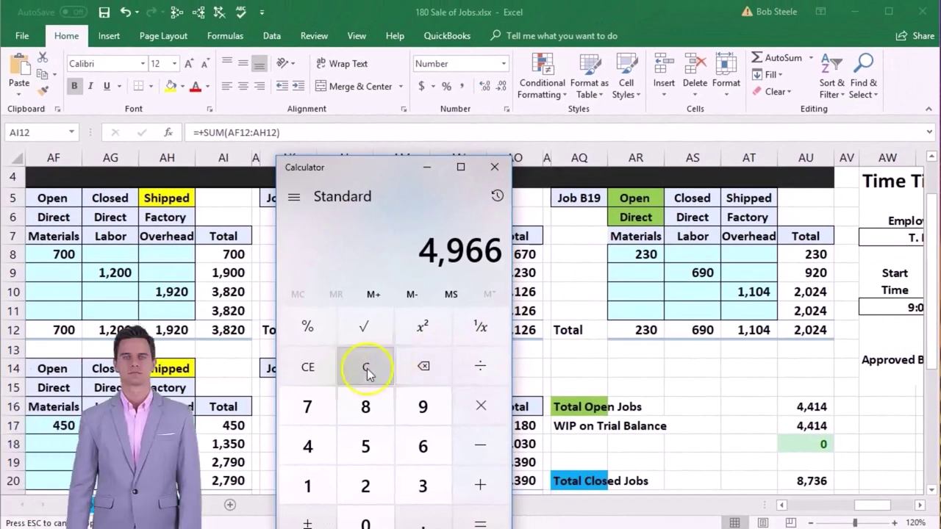
Clear the calculation, check Job B16's cost in the worksheet, and add the two shipped jobs' costs, 3820+2790, in Calculator
click(367, 371)
key(alt+Tab)
scroll(293, 418, down, 1)
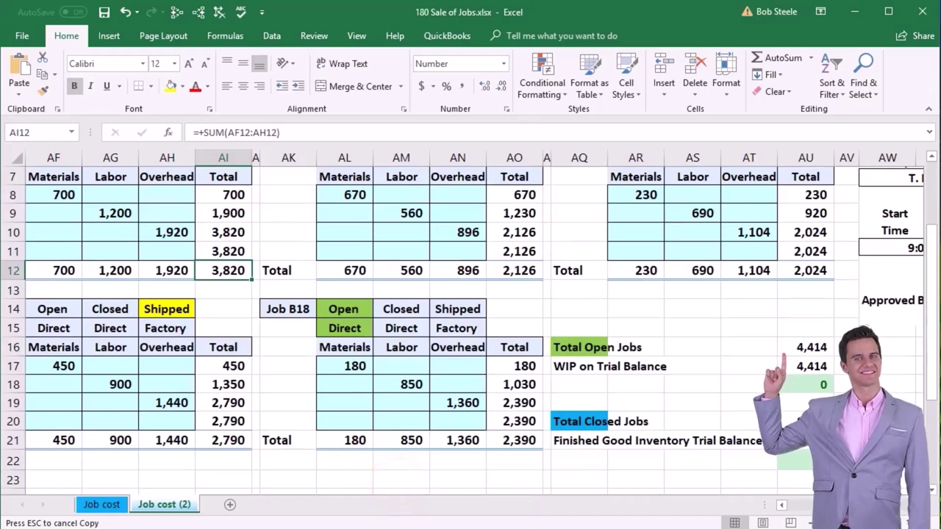
key(alt+Tab)
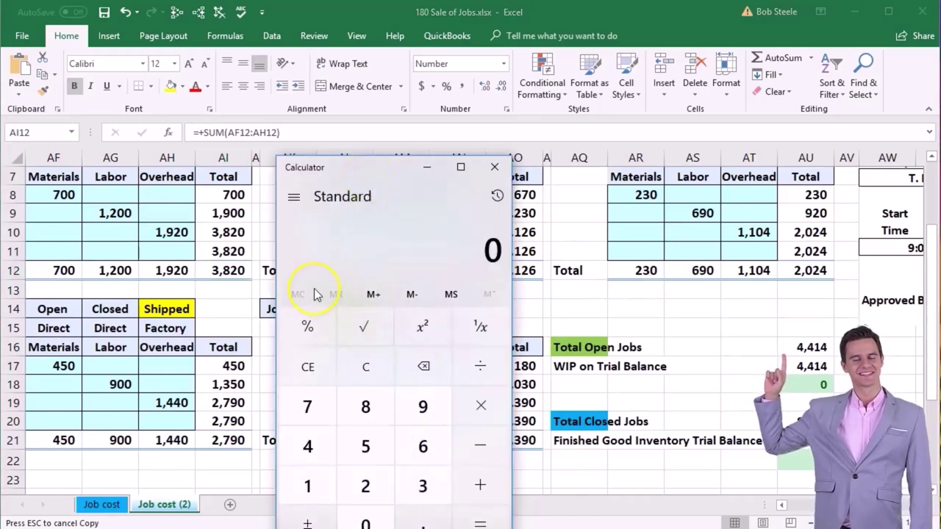
text(3)
text(0+2790)
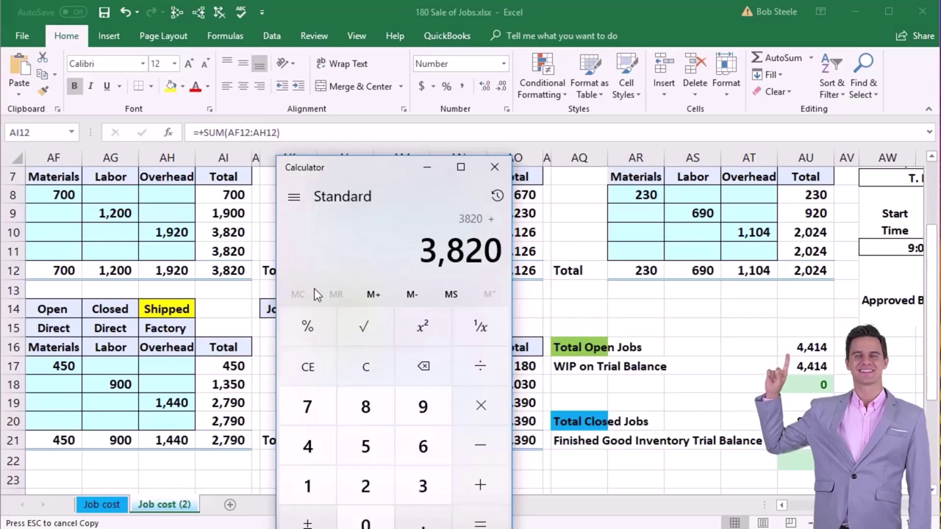
key(Return)
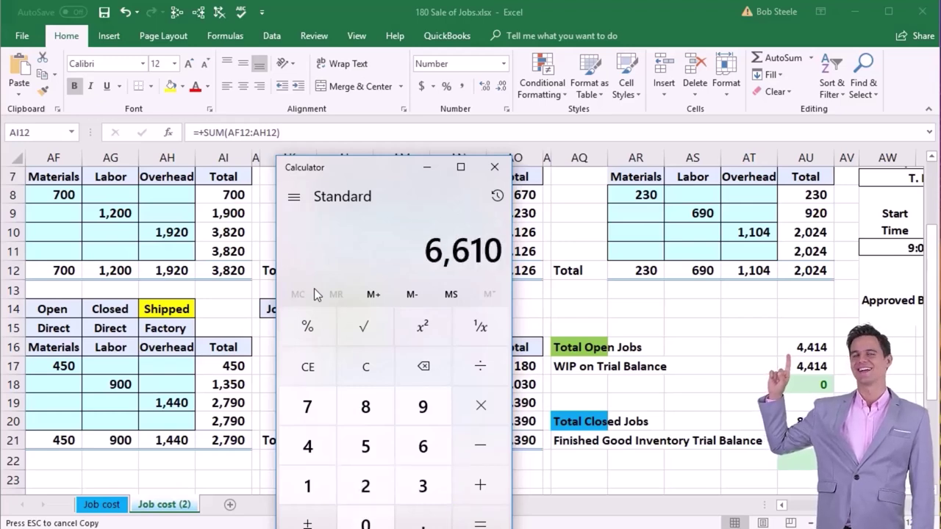
Multiply the combined cost of both jobs by 1.30 to get their total sales price
click(342, 313)
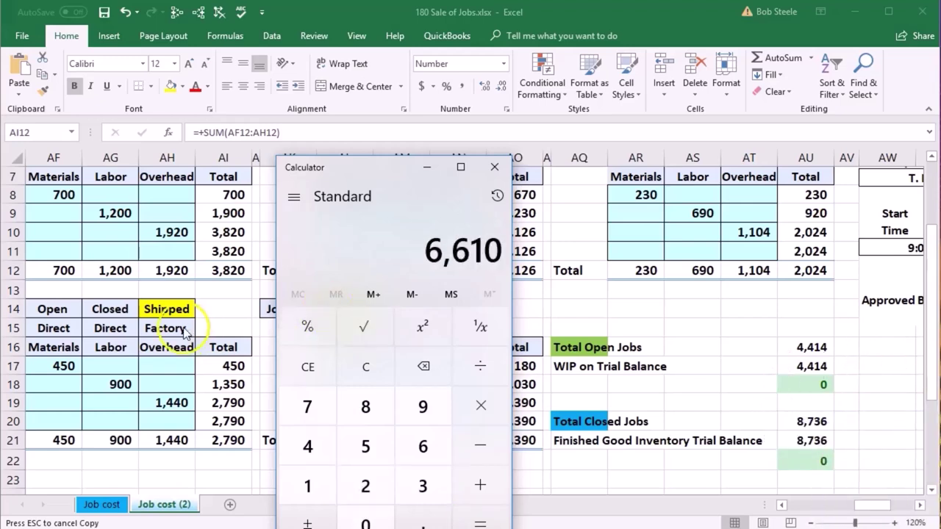
key(asterisk)
text(1.30)
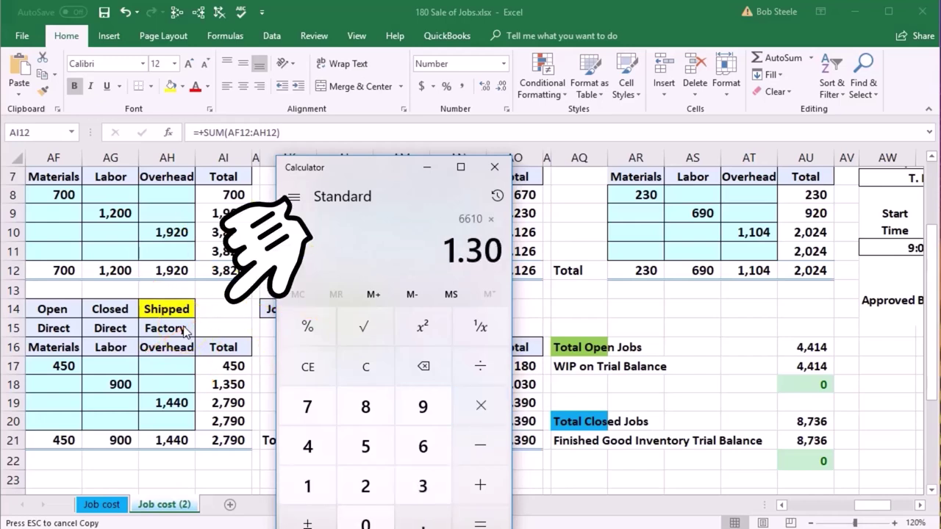
key(Return)
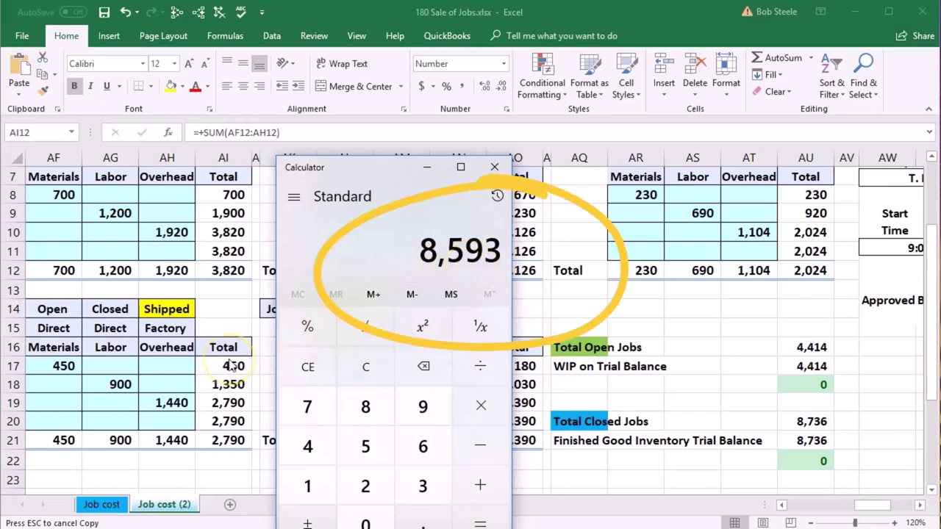
Switch back to Excel and select the cost totals in AI12 and AI21 together to check their sum
click(249, 349)
click(236, 271)
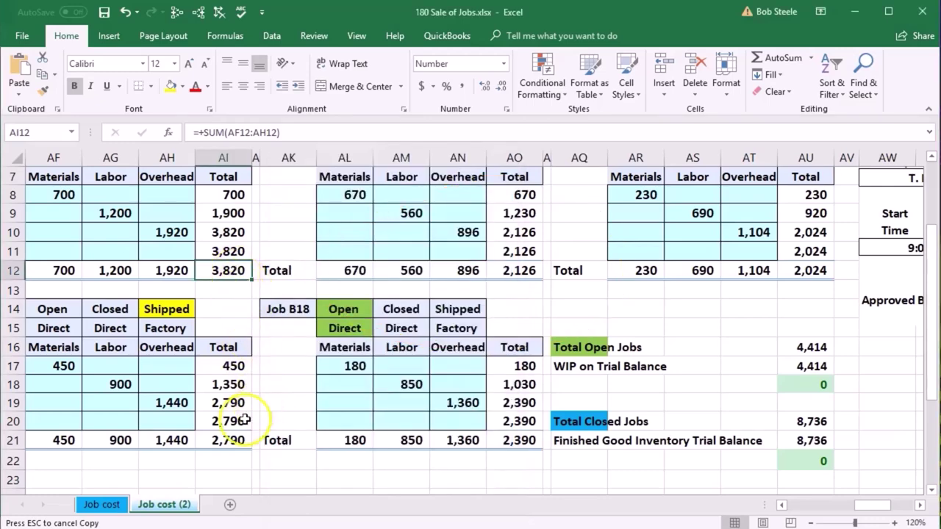
ctrl+click(231, 441)
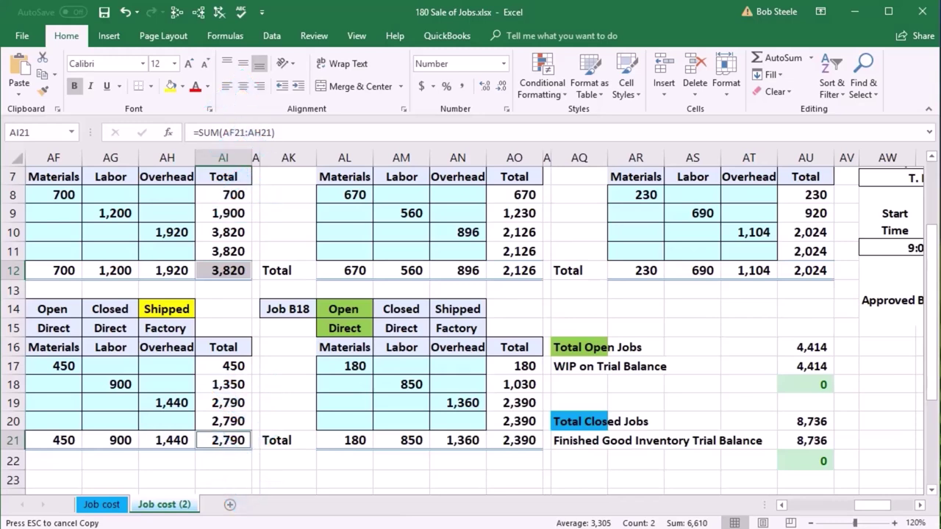
Return to the journal and enter the Accounts Receivable debit in G10 as the marked-up cost of goods sold, =G13*1.3
drag(875, 512, 808, 513)
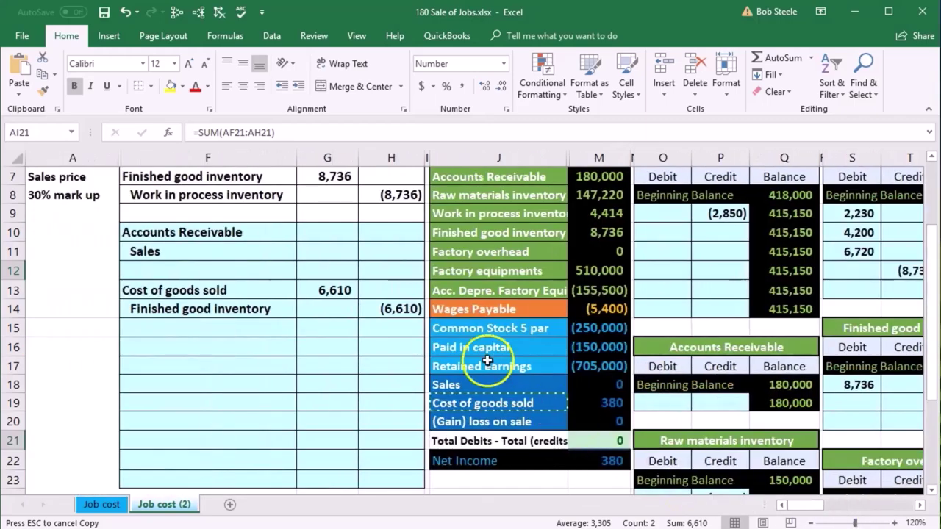
click(335, 289)
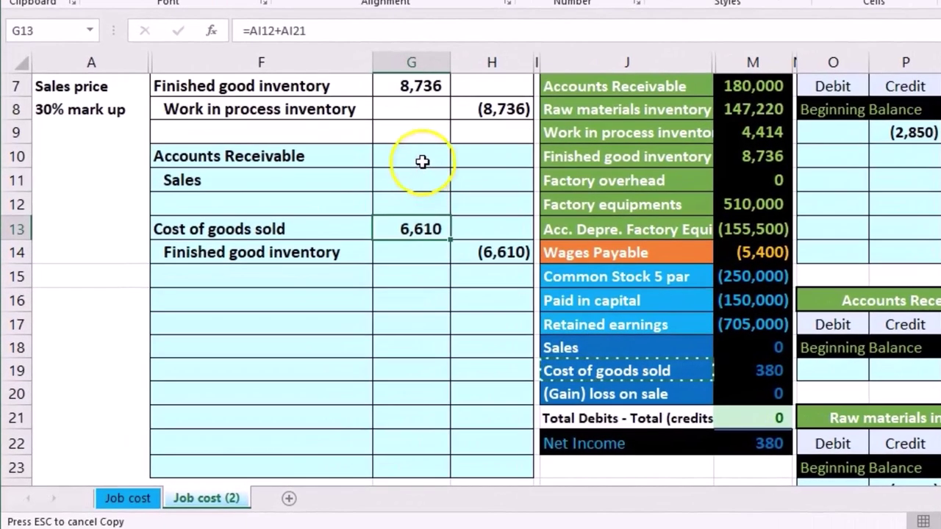
click(337, 235)
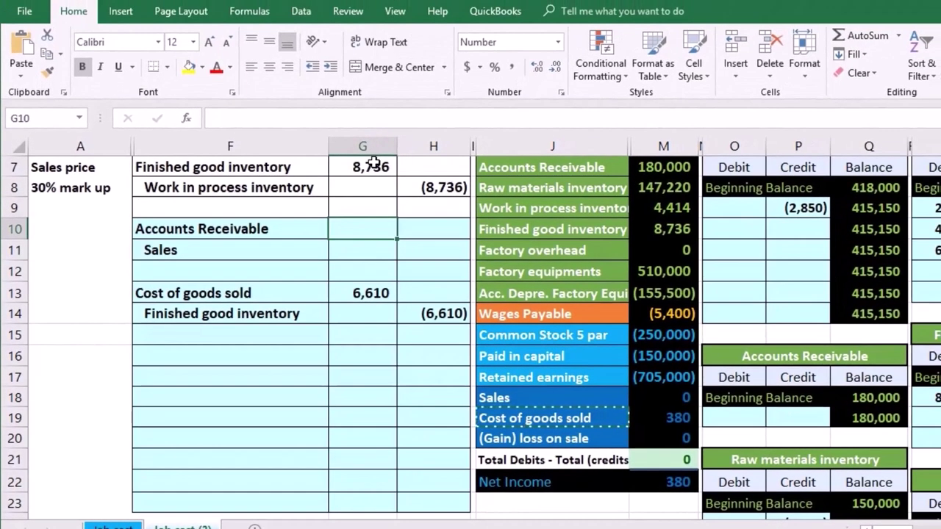
text(=)
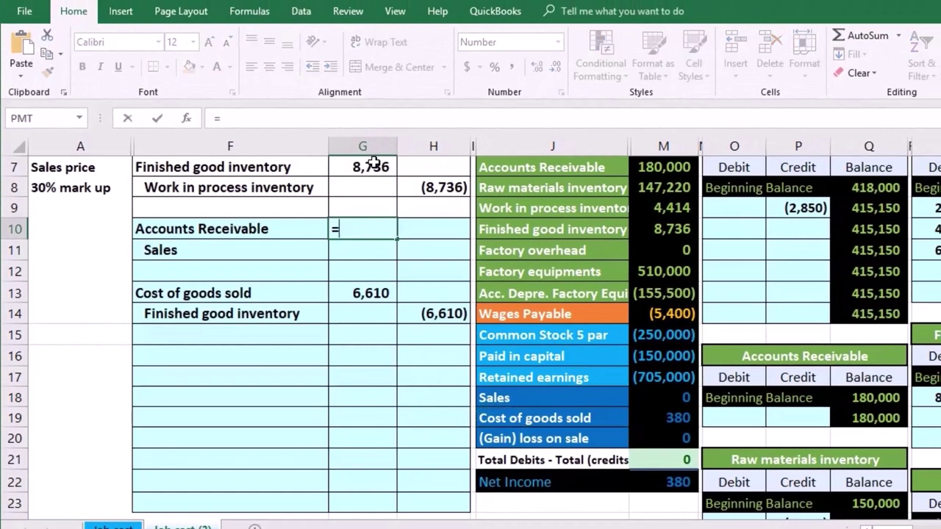
click(369, 293)
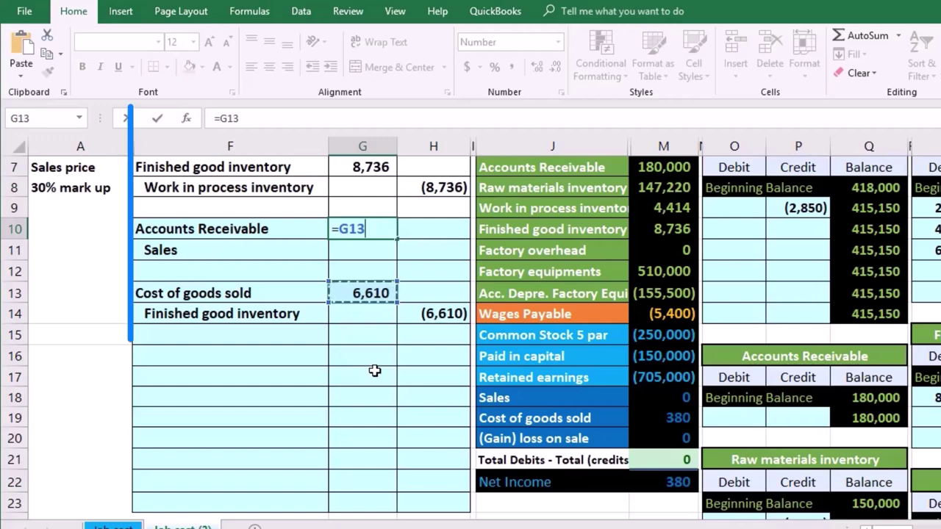
text(*)
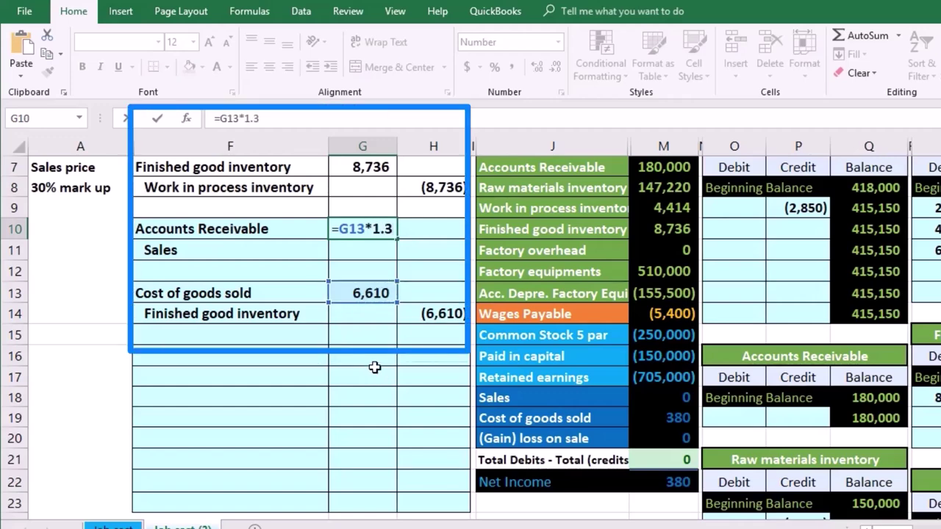
key(Return)
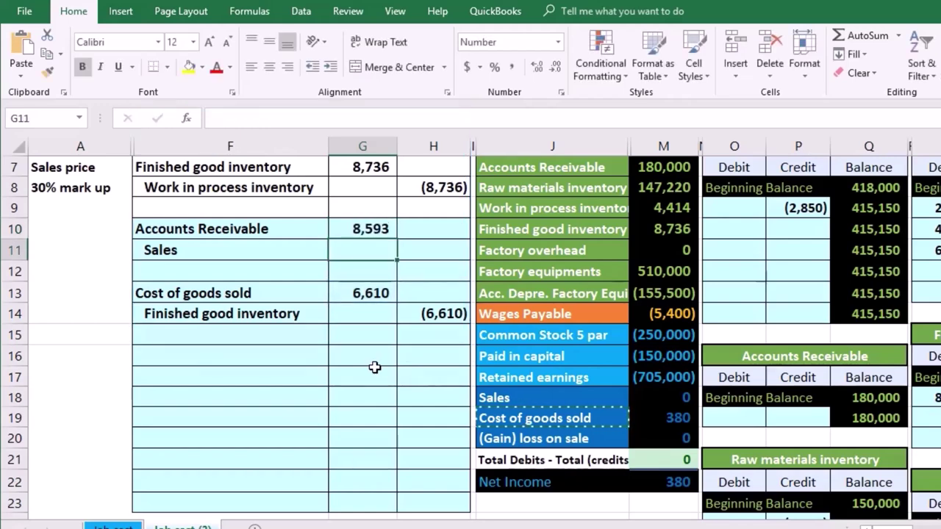
Enter the Sales credit in H11 as the negative of the Accounts Receivable debit, -G10
key(Right)
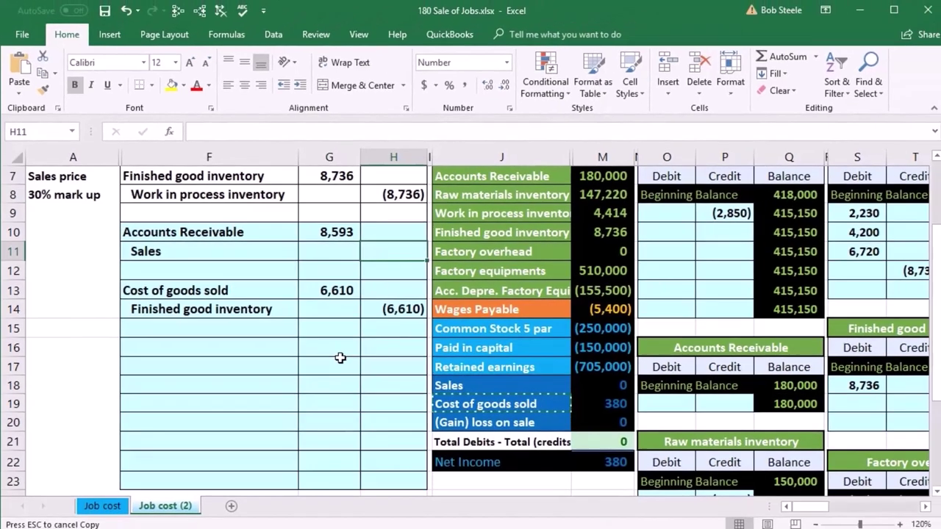
text(-)
key(Left)
key(Up)
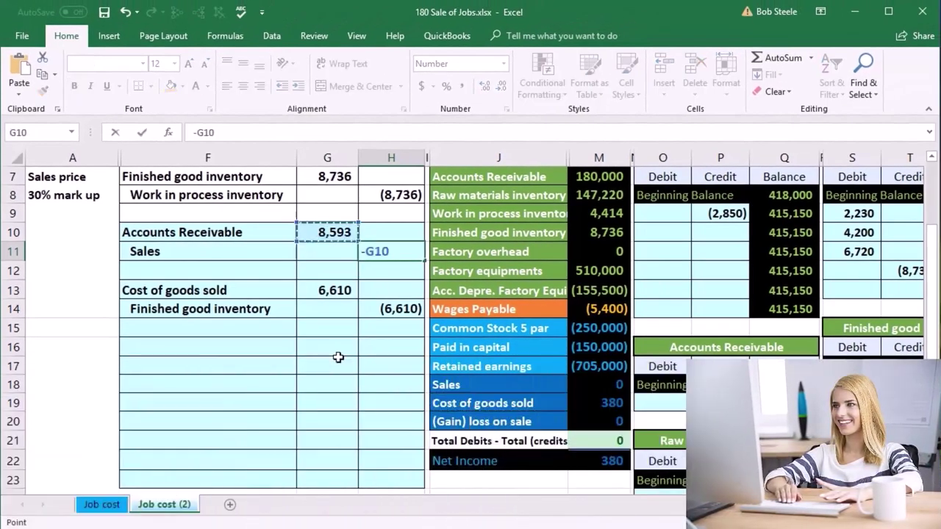
key(Return)
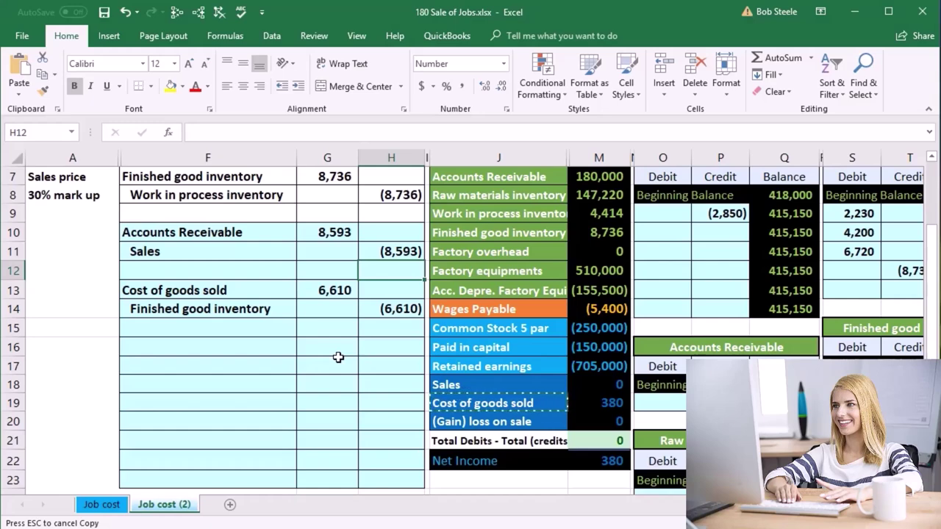
Review the cost of goods sold entry and the sales entry, then inspect the formulas in G13 and G10
drag(204, 291, 372, 318)
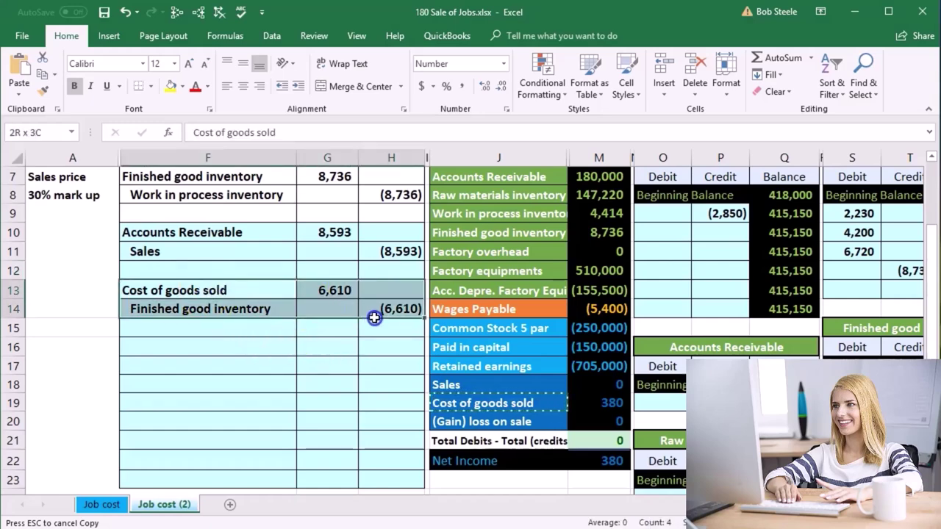
drag(269, 233, 372, 249)
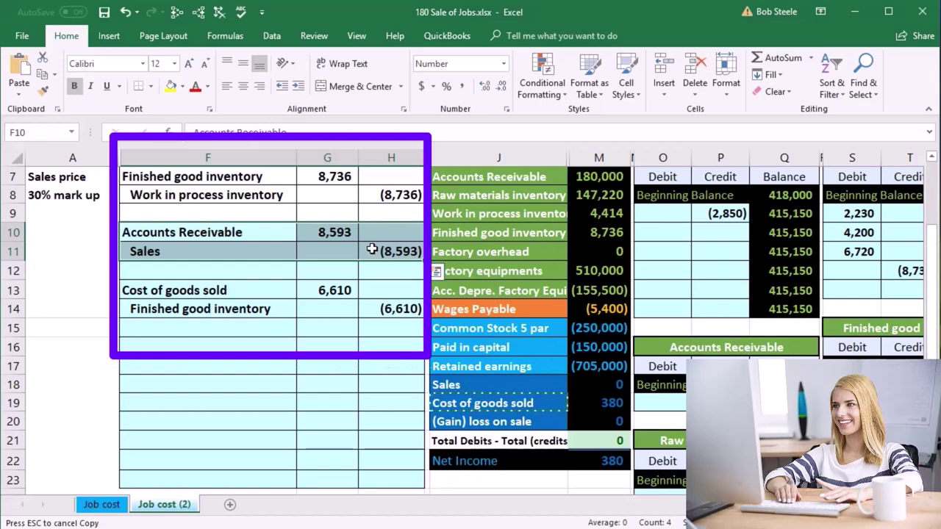
click(357, 295)
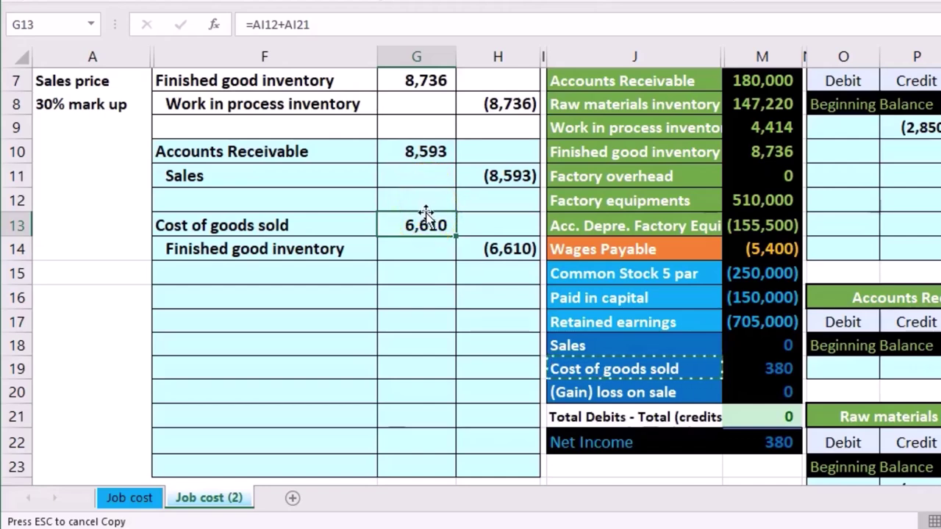
click(417, 153)
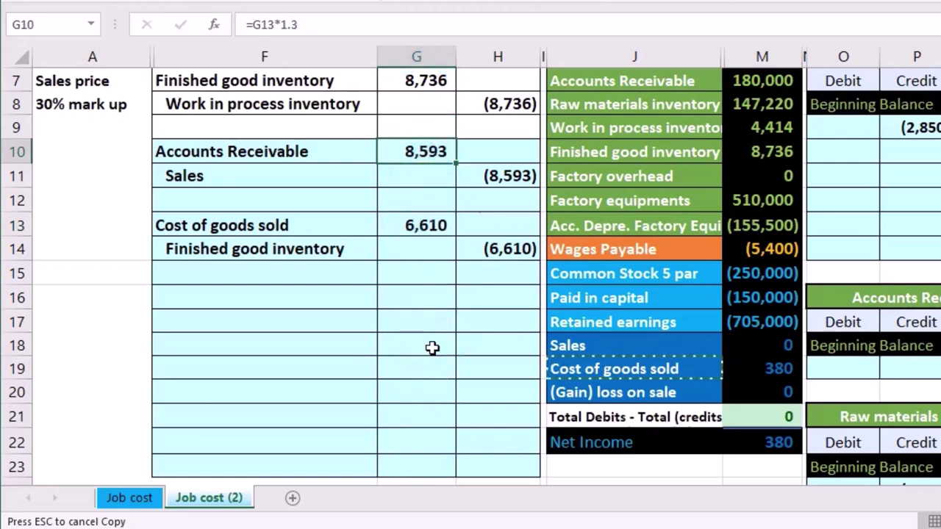
Fill the Accounts Receivable and Sales entry, F10:H11, with yellow
drag(330, 147, 482, 169)
right_click(482, 169)
click(557, 139)
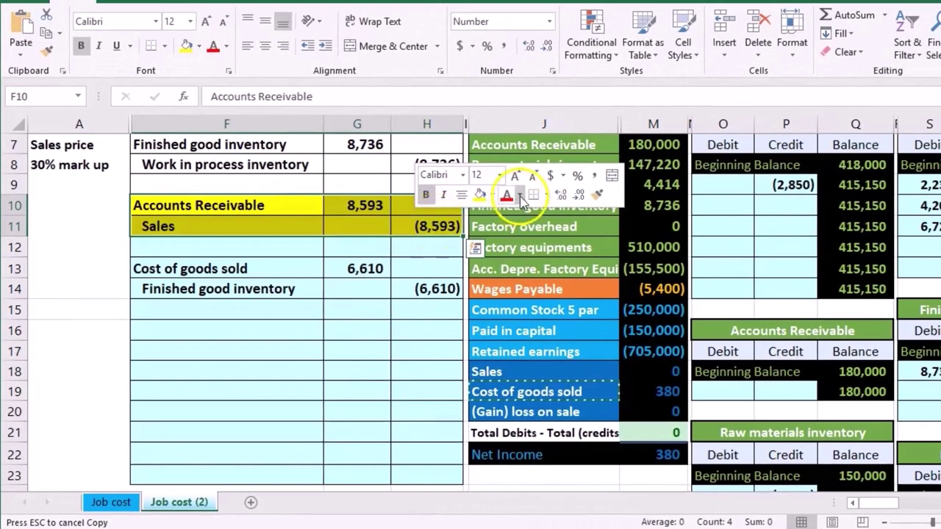
Fill the Accounts Receivable and Sales entry, F10:H11, with the standard light green
click(353, 208)
drag(309, 208, 421, 221)
right_click(423, 208)
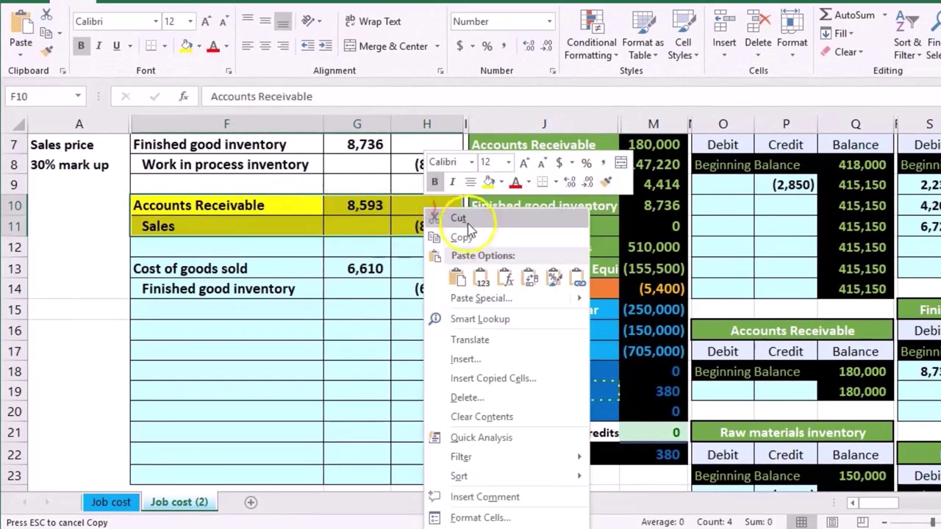
click(501, 184)
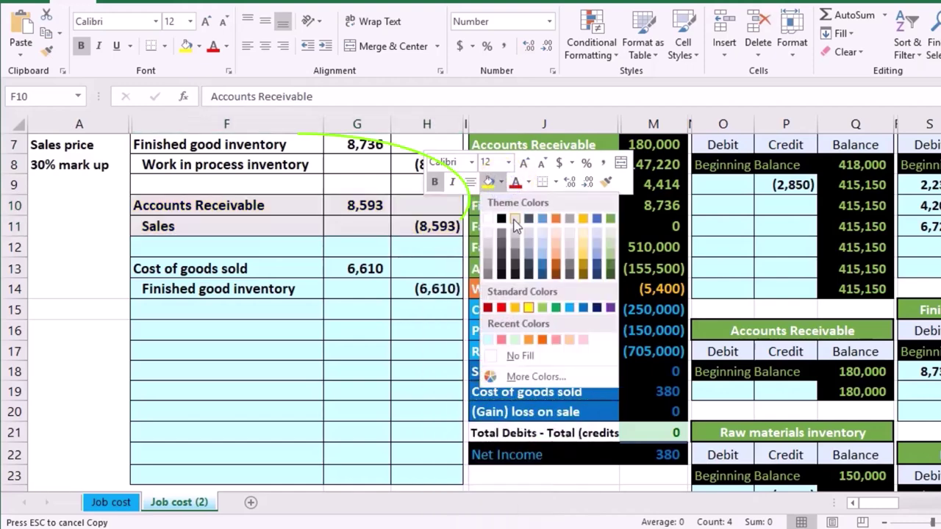
click(541, 309)
click(441, 259)
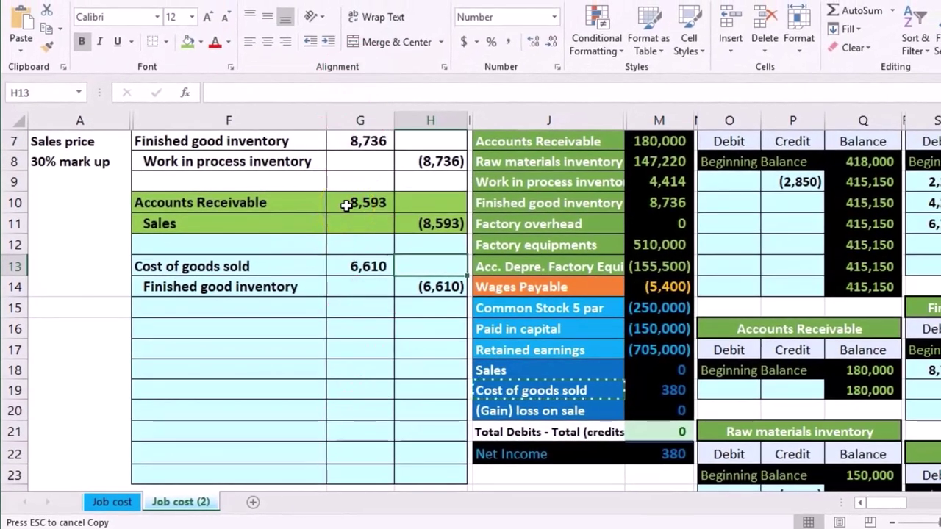
Examine the Accounts Receivable debit in row 10 and the matching Accounts Receivable row in the trial balance
drag(252, 199, 386, 201)
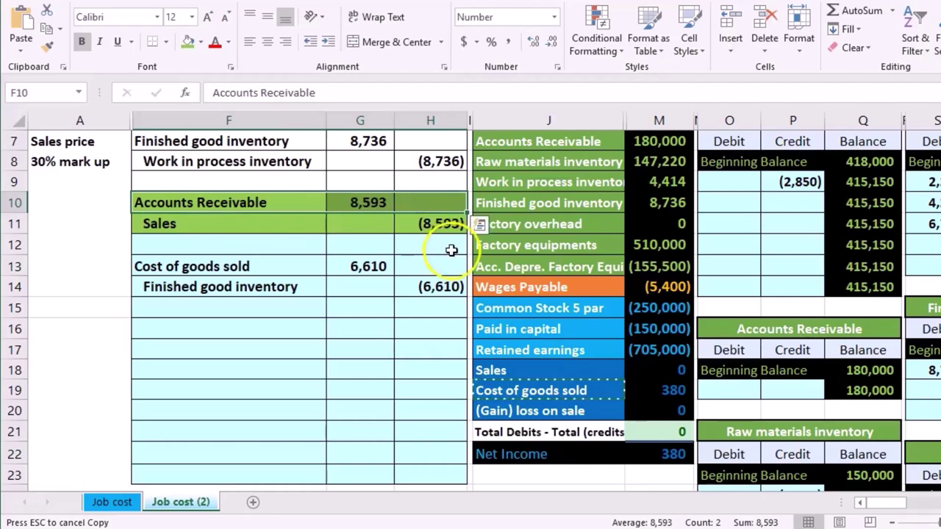
scroll(510, 237, up, 1)
drag(515, 207, 654, 207)
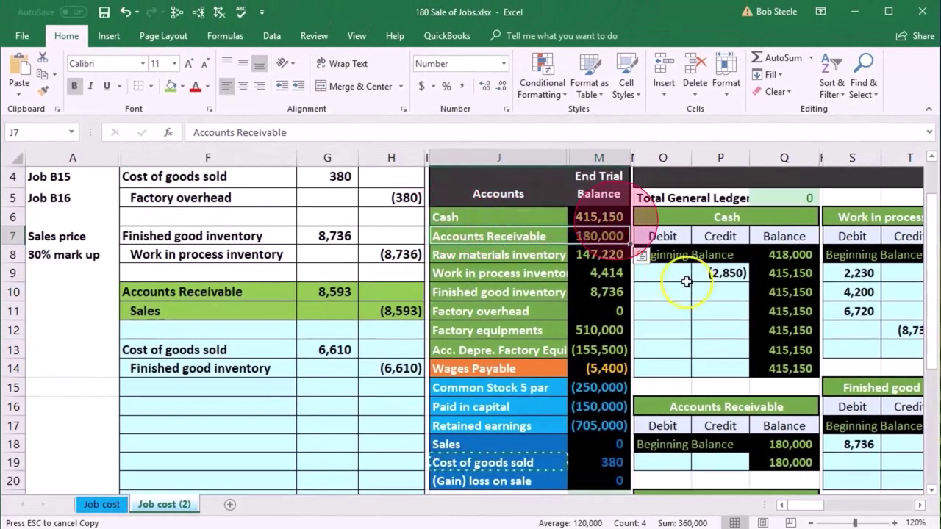
Post the Accounts Receivable debit to the Accounts Receivable ledger by entering =G10 in O19
scroll(686, 282, down, 2)
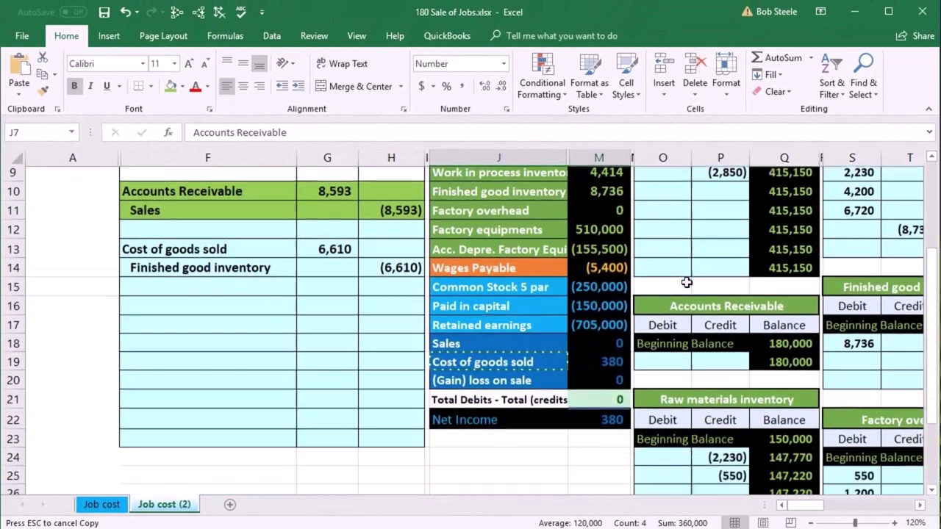
click(665, 347)
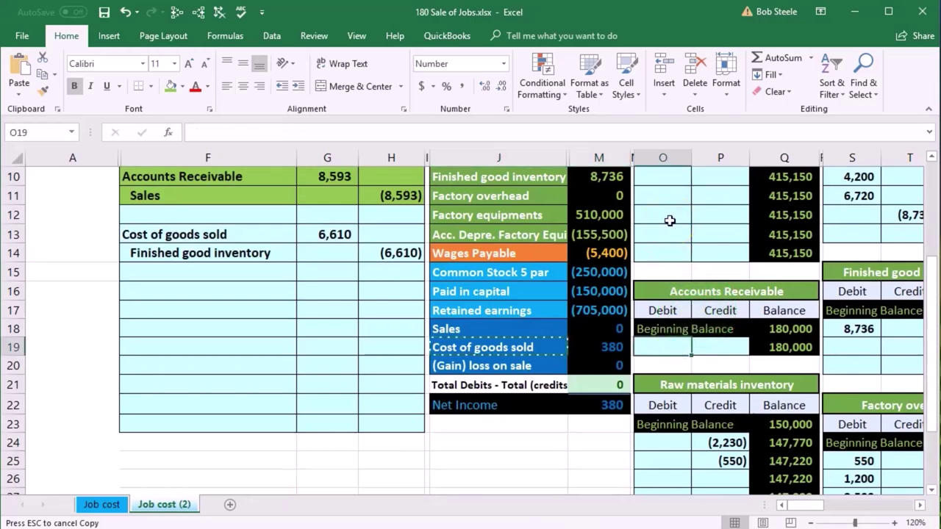
click(330, 176)
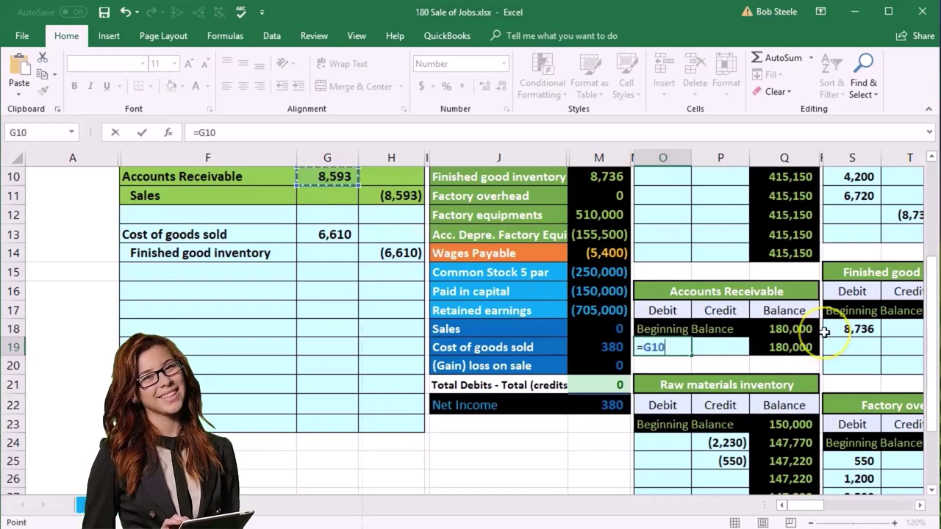
key(Return)
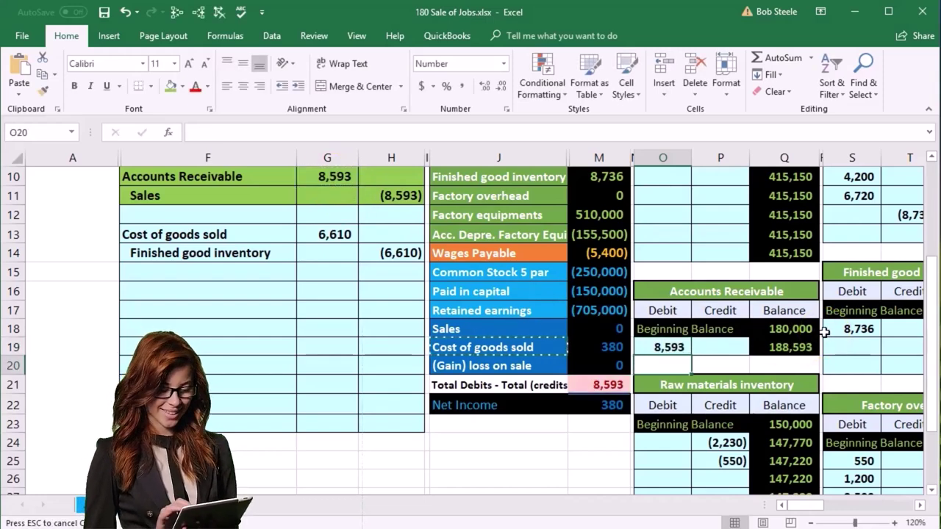
Trace the dependents of the Accounts Receivable balance in Q19, then check M7, the total in M21 and the Sales rows, and clear the arrows
click(796, 347)
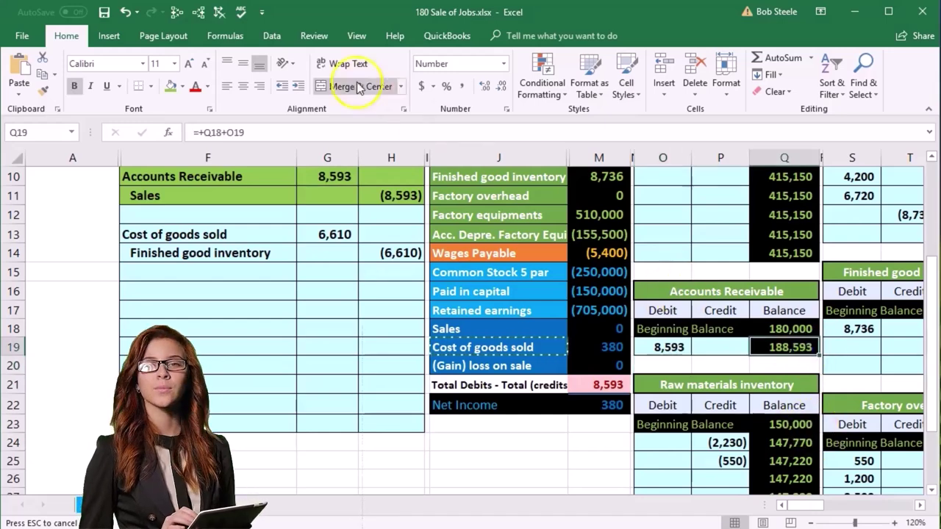
click(199, 12)
scroll(556, 269, up, 2)
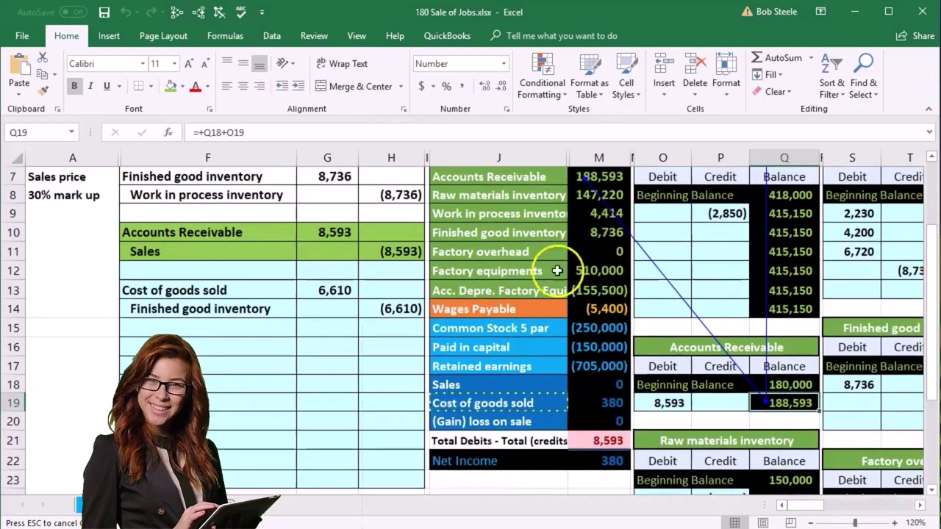
click(585, 237)
scroll(614, 441, down, 1)
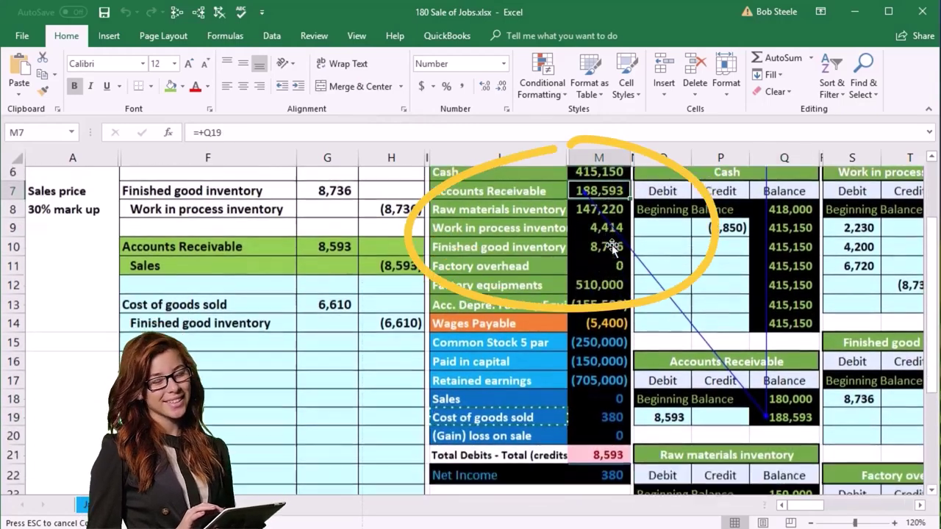
click(614, 441)
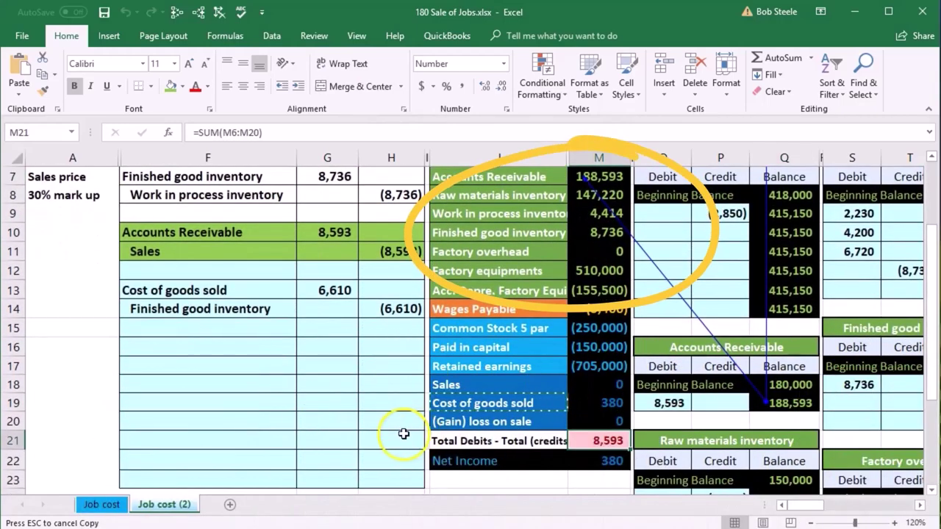
drag(249, 253, 393, 250)
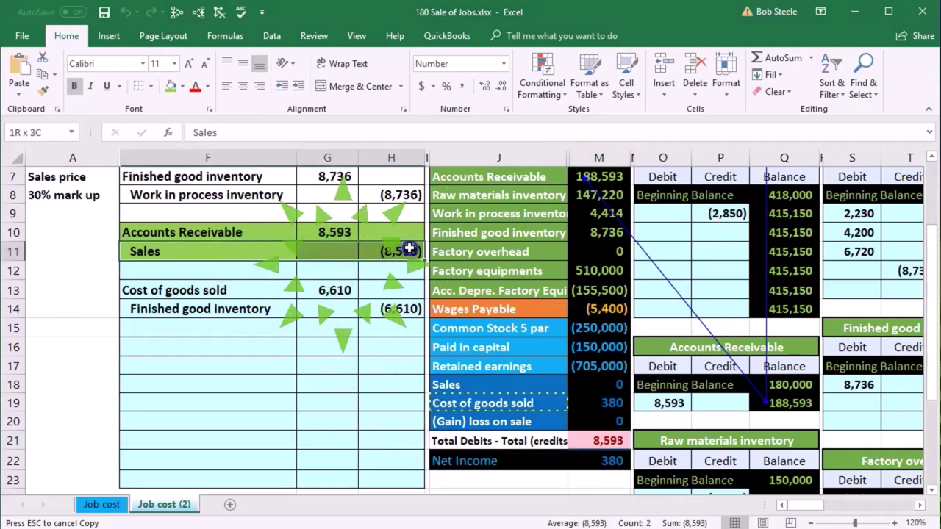
drag(478, 388, 617, 384)
click(682, 270)
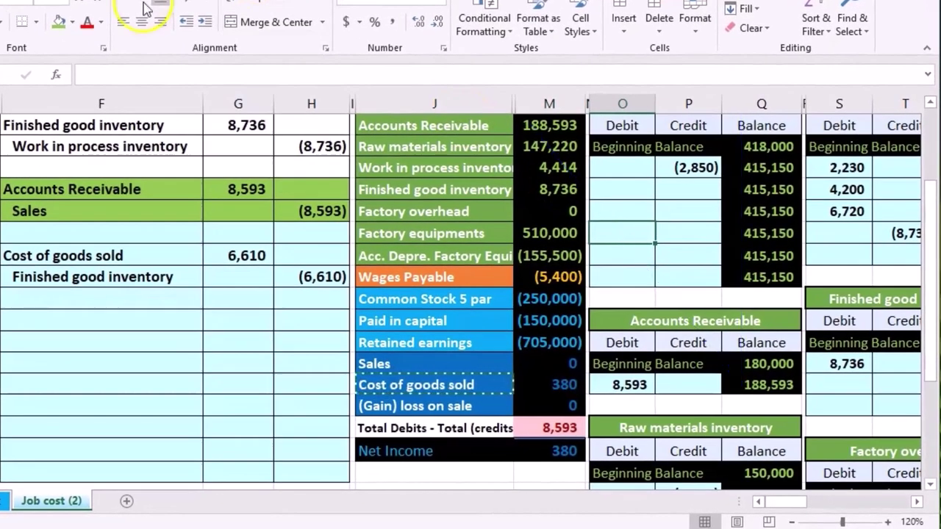
Post the sales credit to the Sales ledger by entering =H11 in AB13
click(413, 175)
key(Right)
key(Right)
key(Right)
key(Right)
key(Right)
key(Right)
key(Right)
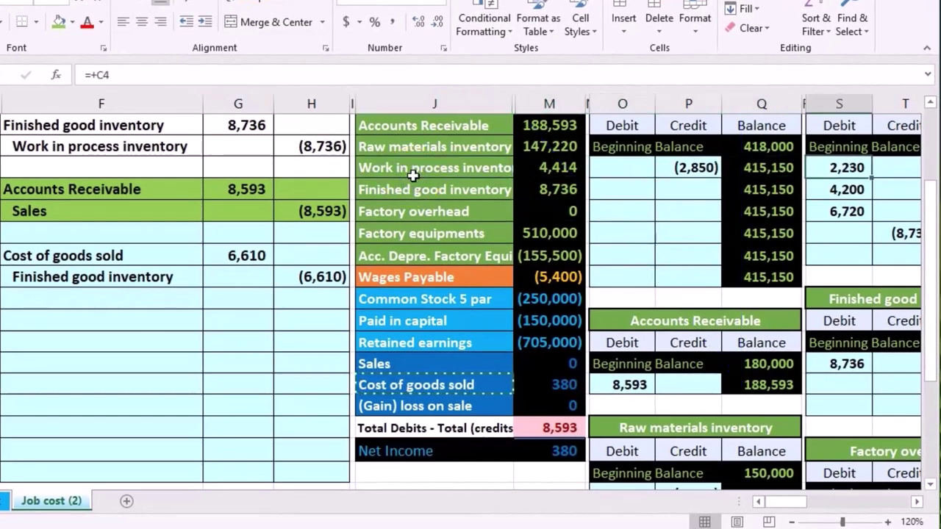
key(Right)
key(Right)
key(Right)
key(Right)
key(Right)
key(Right)
key(Right)
key(Right)
key(Right)
key(Right)
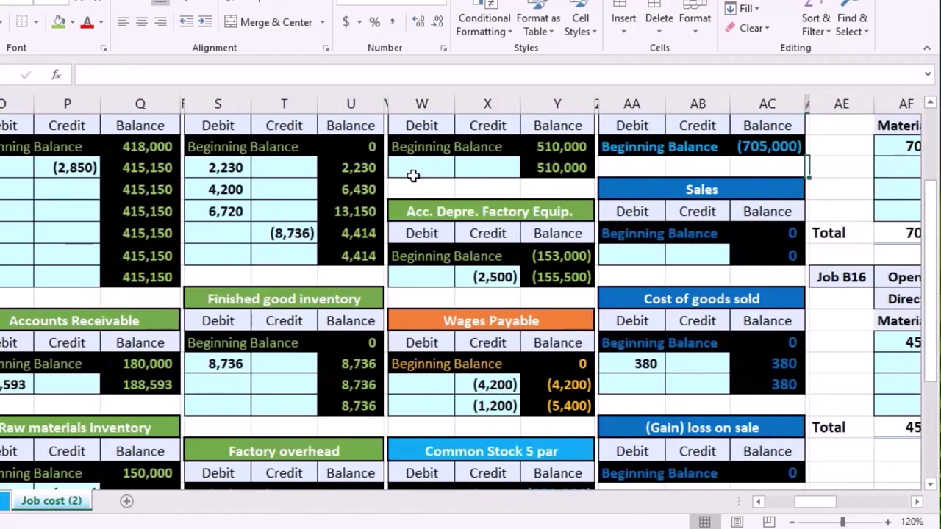
key(Left)
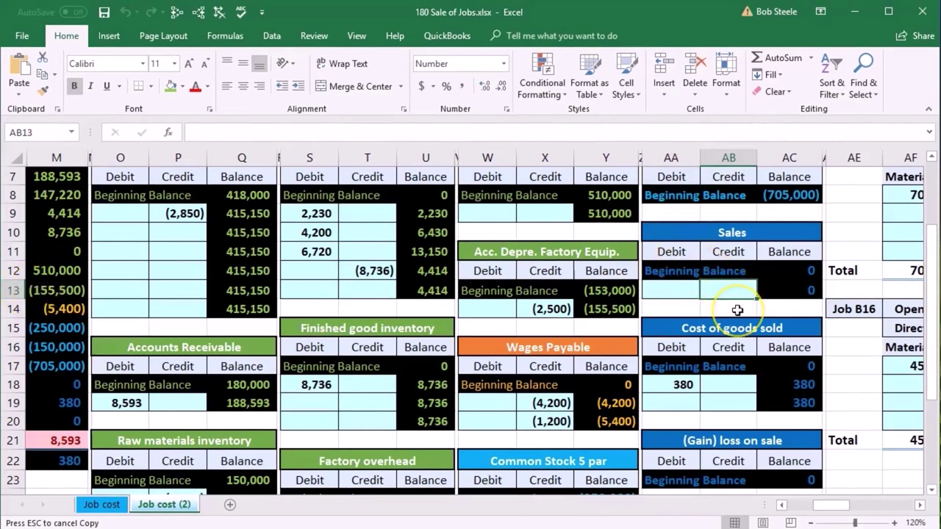
text(=)
key(Left)
key(Left)
key(Left)
key(Left)
key(Left)
key(Left)
key(Left)
key(Left)
key(Left)
key(Left)
key(Left)
key(Left)
key(Left)
key(Left)
key(Left)
key(Left)
key(Left)
key(Left)
key(Left)
key(Left)
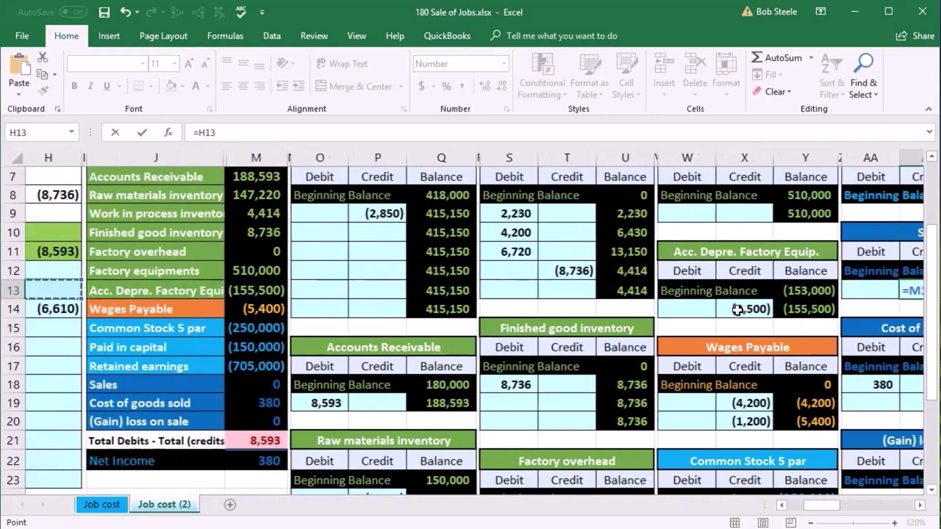
key(Left)
key(Left)
key(Left)
key(Right)
key(Up)
key(Up)
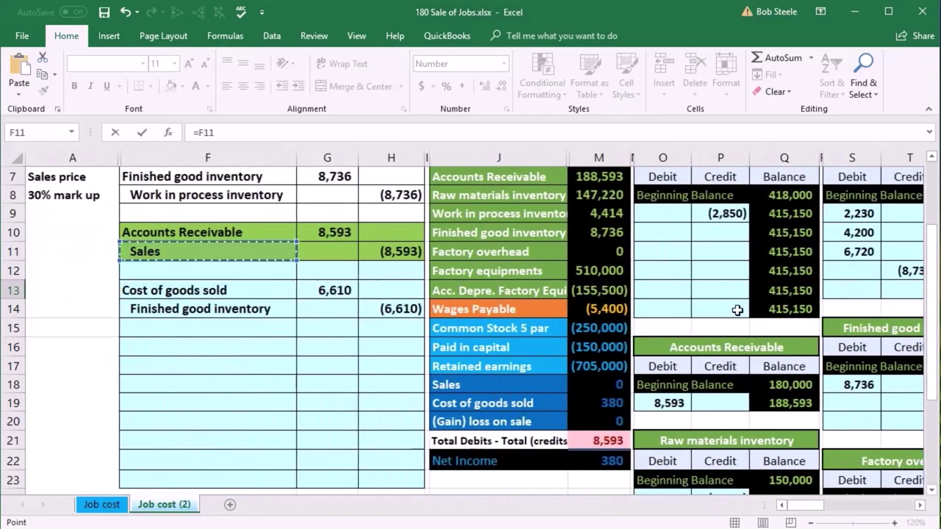
key(Right)
key(Right)
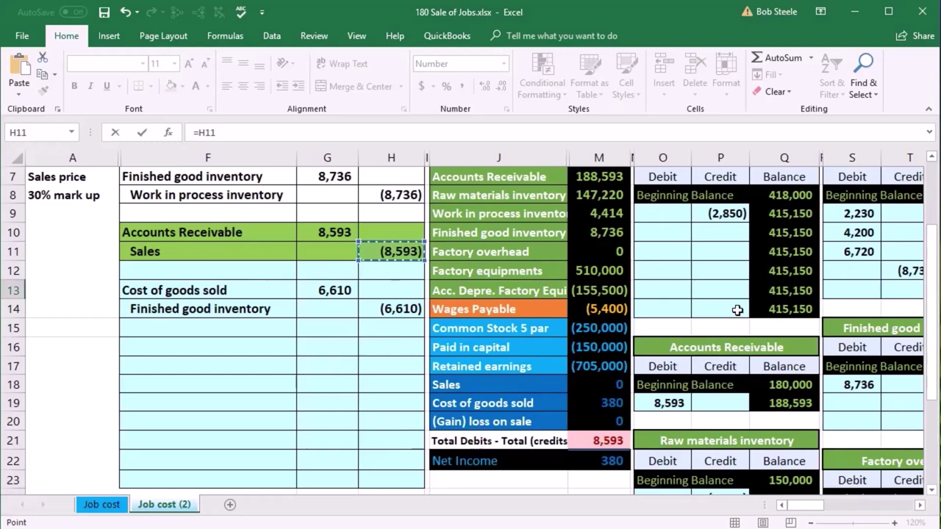
key(Return)
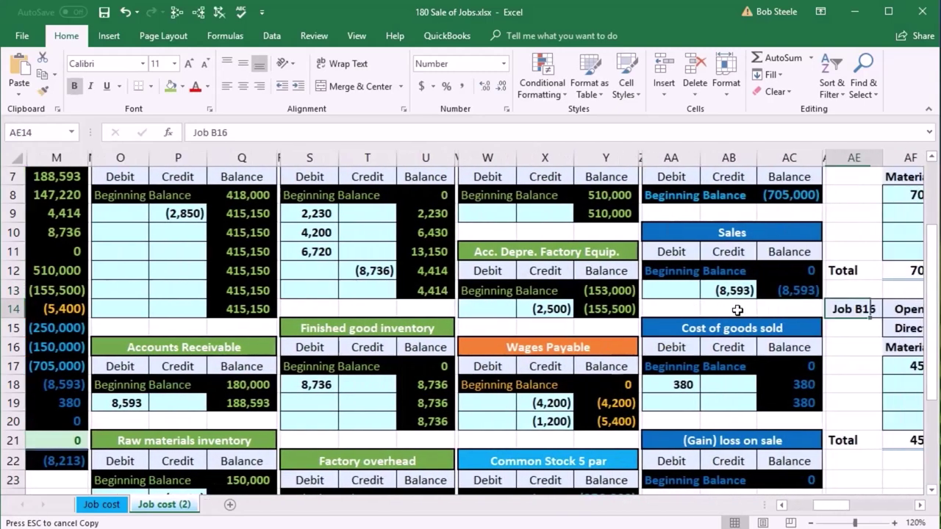
Inspect the Sales ledger formulas, trace the dependents of AC13 to the trial balance, and check the formulas in M18 and M21
click(774, 291)
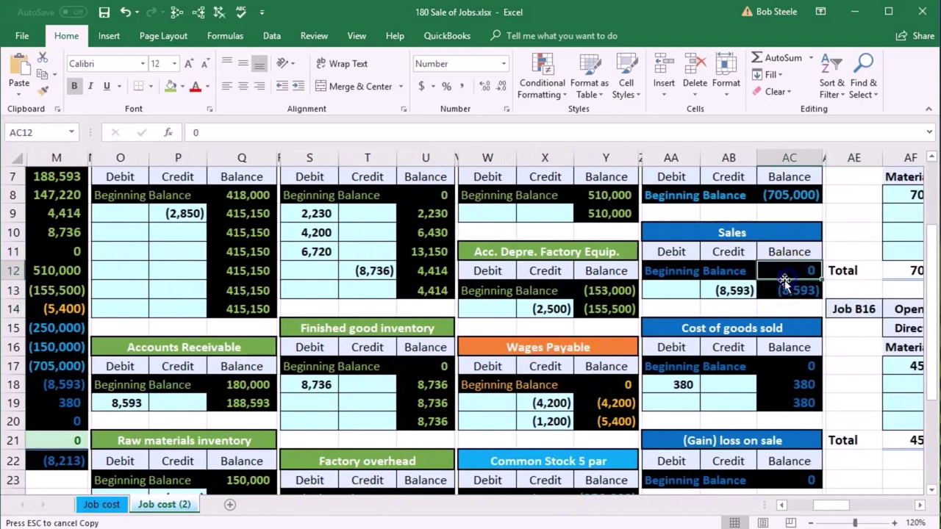
click(743, 290)
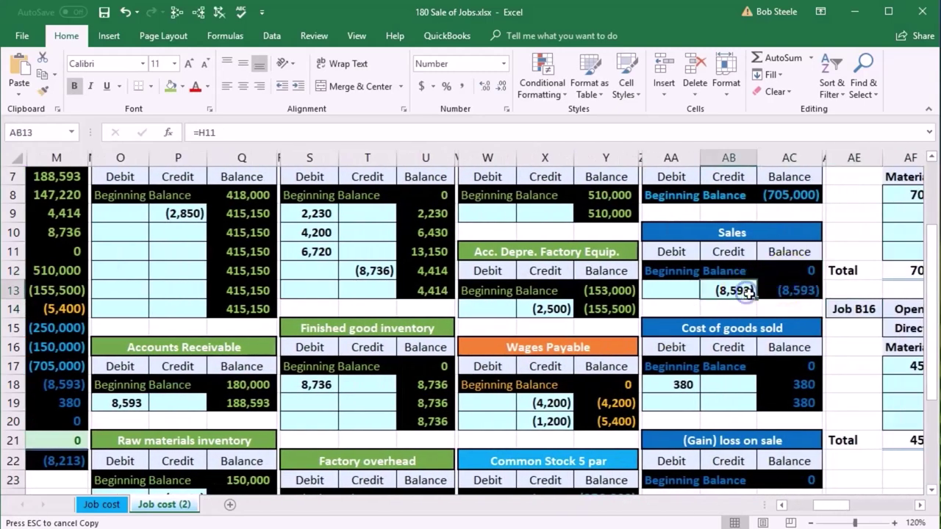
click(799, 293)
text(=+AC12+AA13+AB13)
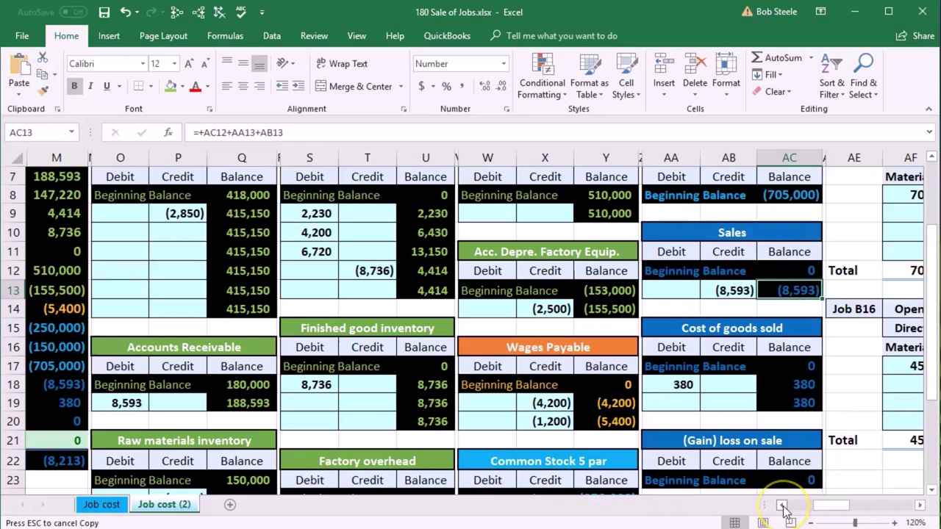
click(198, 12)
click(781, 505)
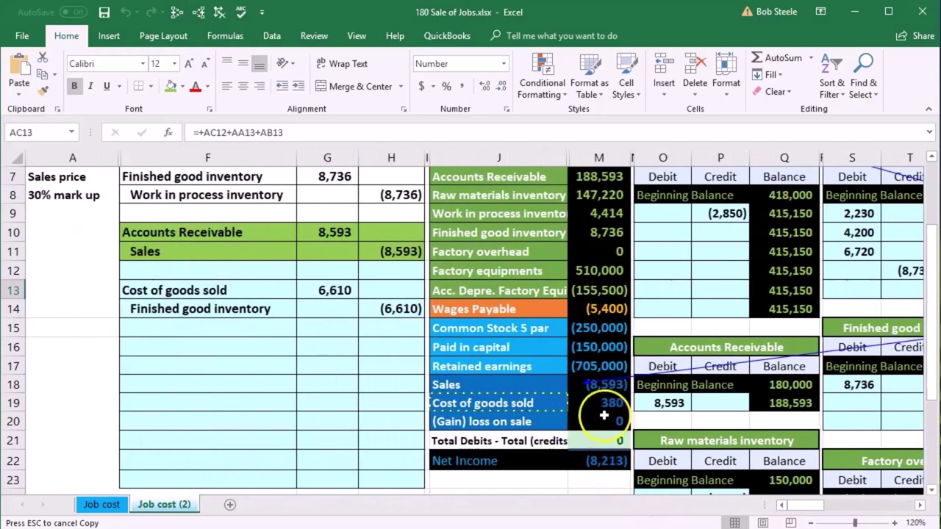
click(606, 385)
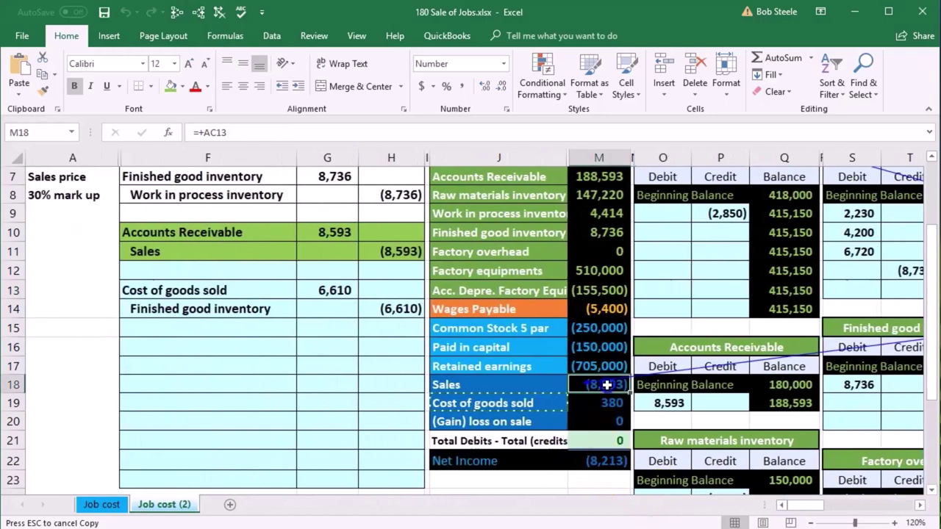
double_click(595, 437)
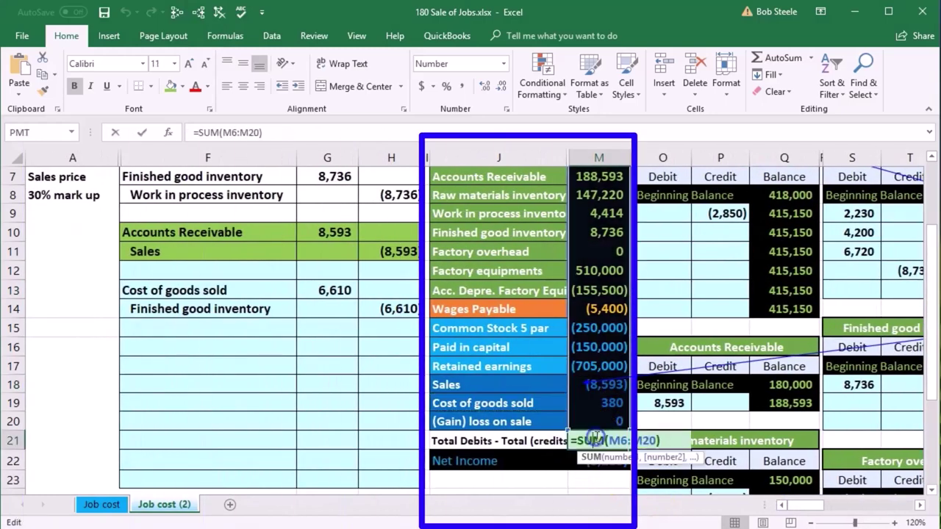
key(Return)
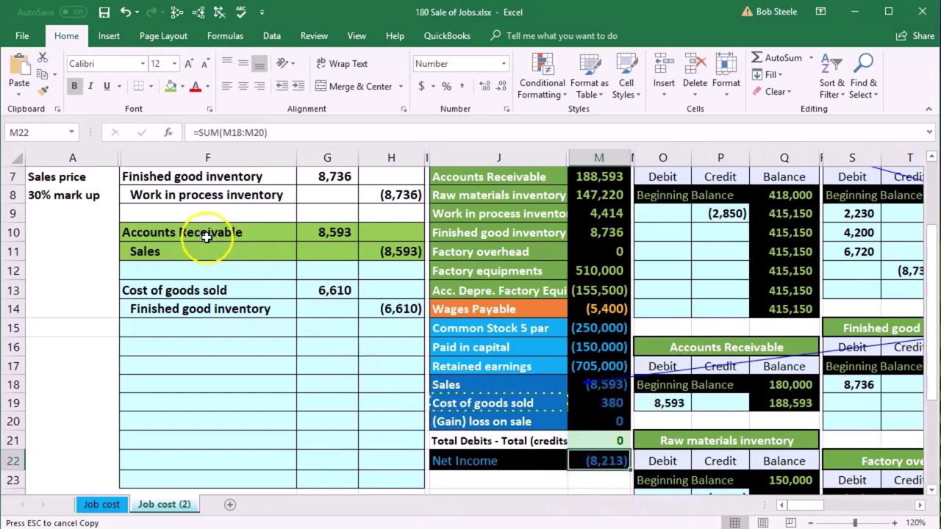
Fill the Accounts Receivable and Sales entry, F10:H11, with the light cyan shade from the standard colors
drag(197, 232, 402, 243)
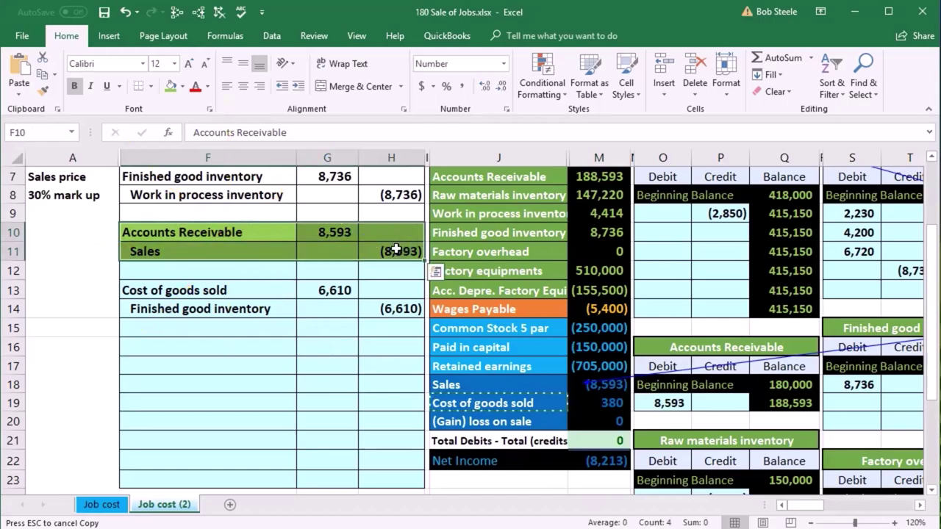
right_click(397, 249)
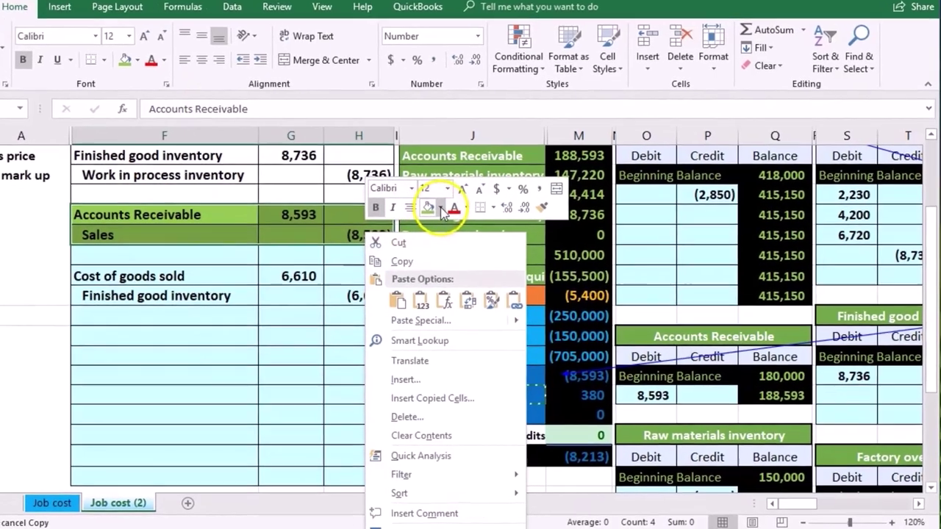
click(469, 226)
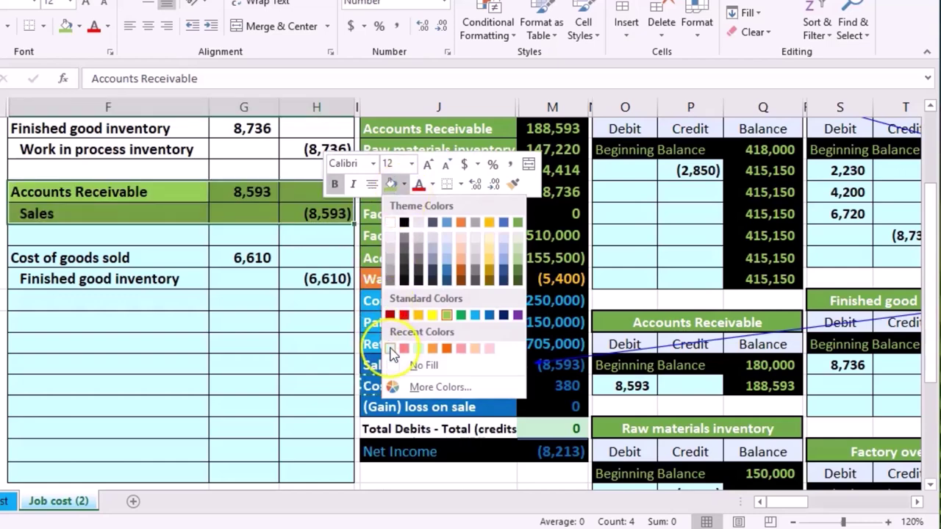
click(401, 386)
click(375, 373)
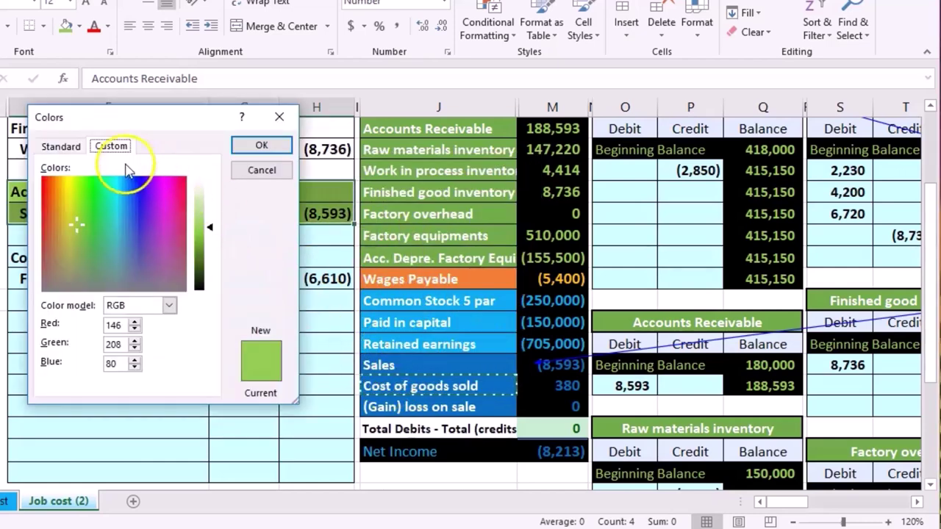
click(61, 147)
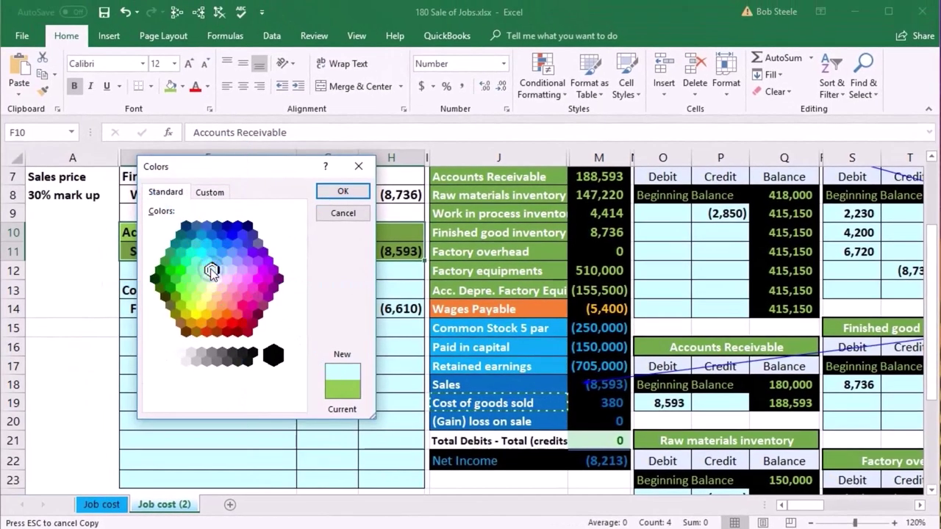
click(340, 192)
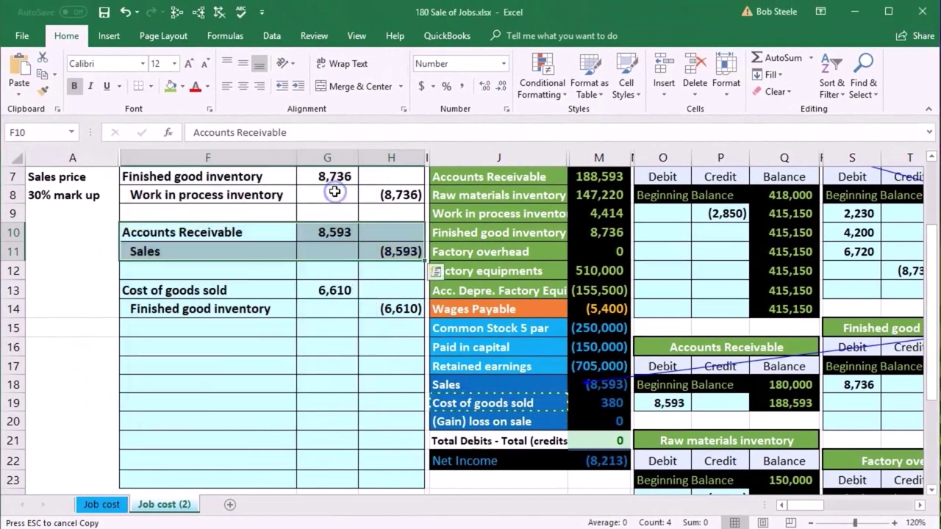
Review the cost of goods sold entry in F13:H14 against the Cost of goods sold trial balance row, and clear the tracer arrows
click(252, 294)
drag(283, 294, 368, 303)
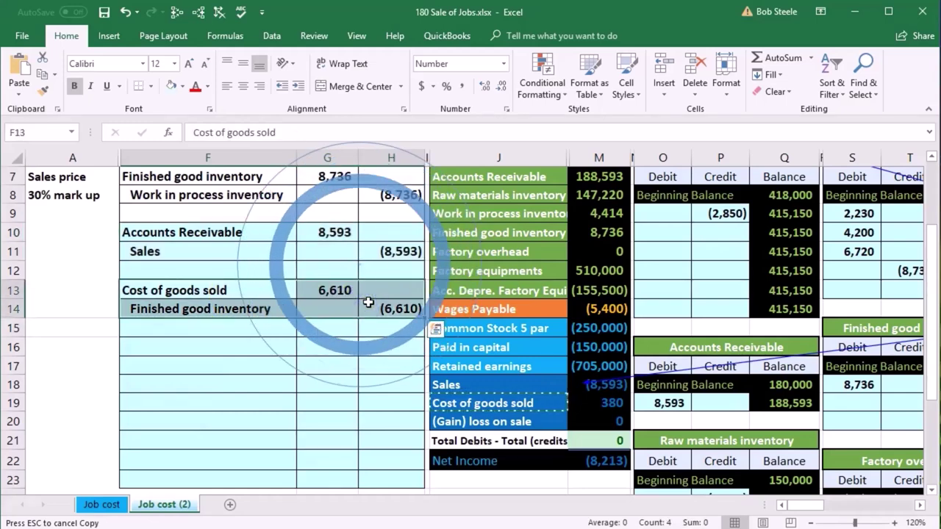
drag(480, 397, 614, 403)
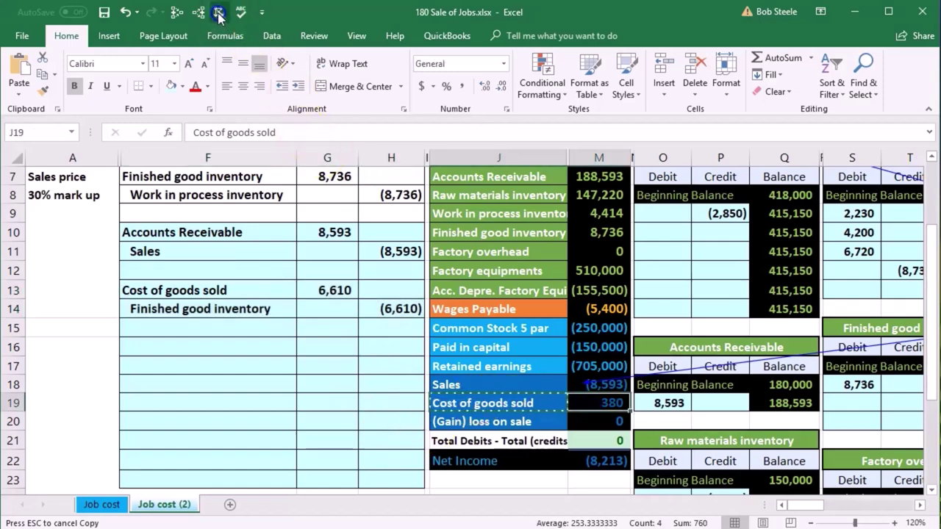
drag(228, 290, 308, 294)
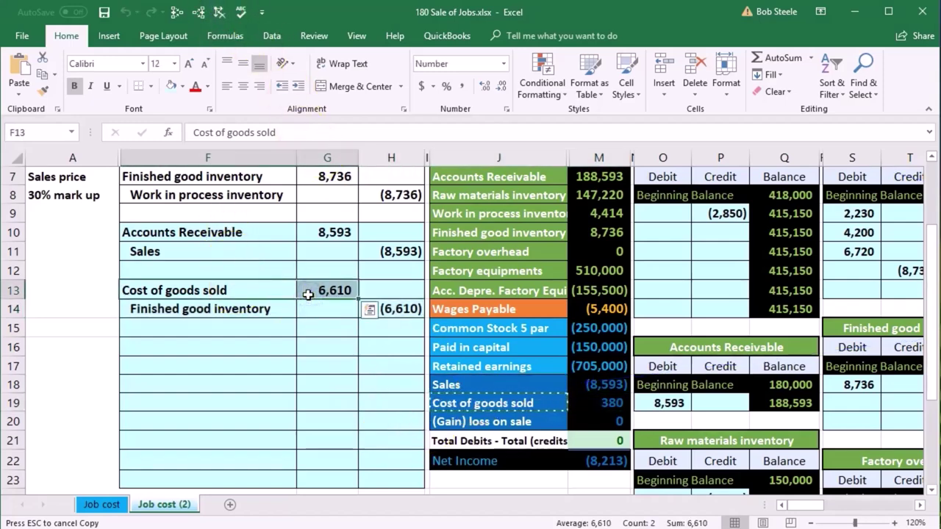
Post the cost of goods sold debit to the Cost of goods sold ledger by linking AA19 to G13
key(Right)
key(Right)
key(Right)
key(Right)
key(Right)
key(Right)
key(Right)
key(Right)
key(Right)
key(Right)
key(Right)
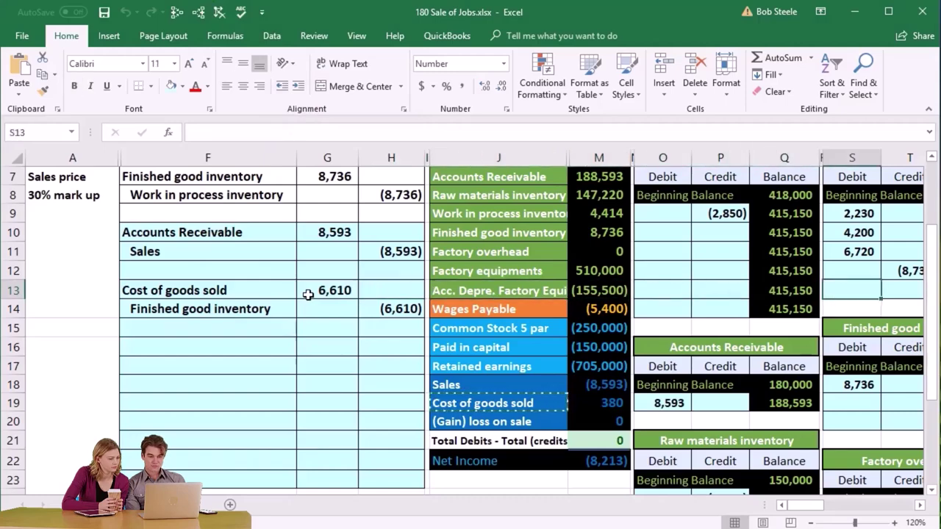
key(Right)
key(Right)
key(Right)
key(Right)
key(Right)
key(Right)
key(Right)
key(Right)
key(Right)
key(Right)
key(Right)
key(Right)
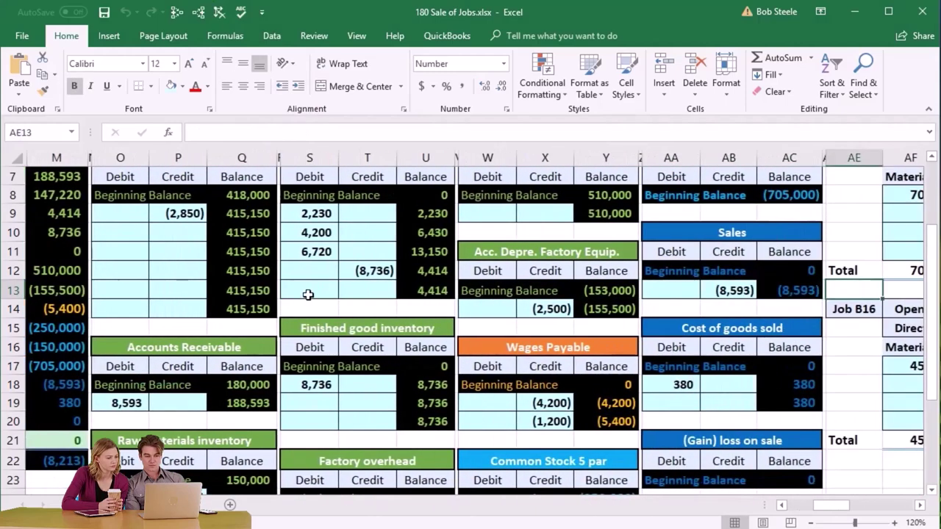
key(Right)
key(Right)
key(Right)
click(497, 397)
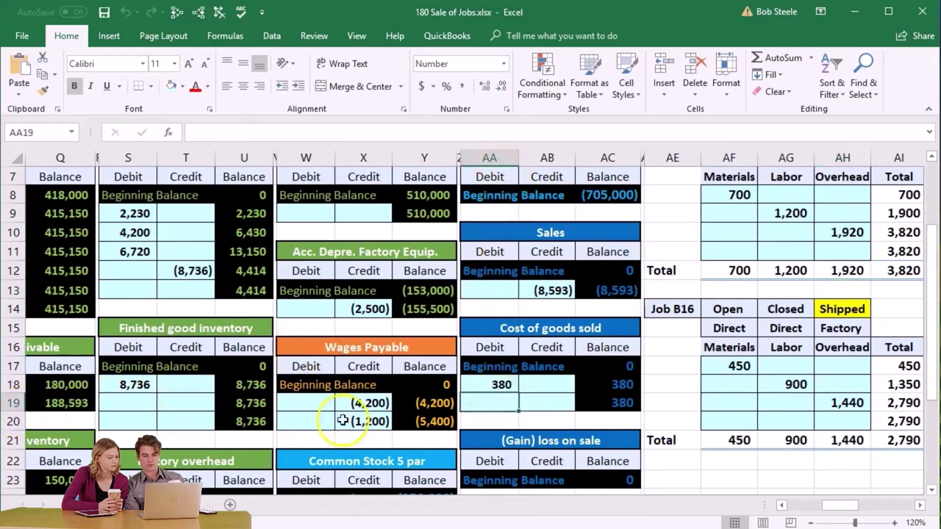
text(=)
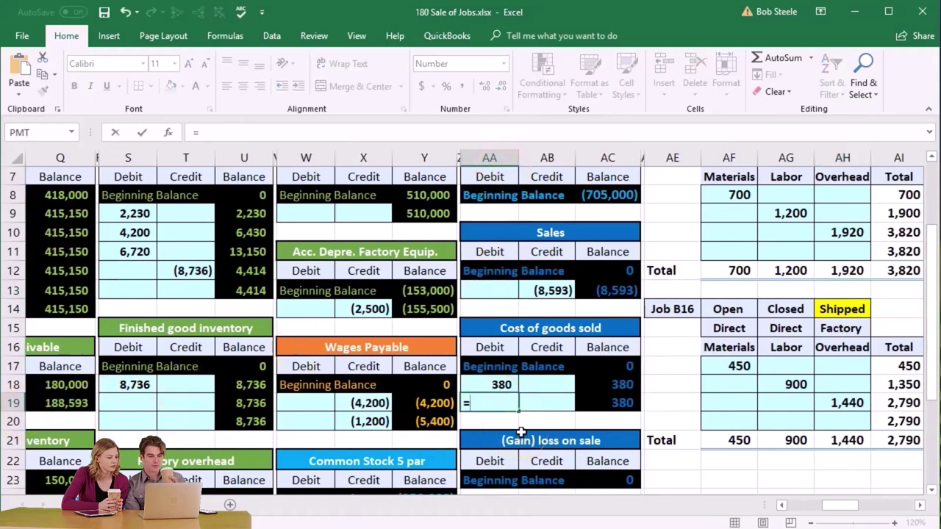
key(Left)
key(Left)
key(Left)
key(Left)
key(Left)
key(Left)
key(Left)
key(Left)
key(Left)
key(Left)
key(Left)
key(Left)
key(Left)
key(Left)
key(Left)
key(Left)
key(Left)
key(Left)
key(Left)
key(Left)
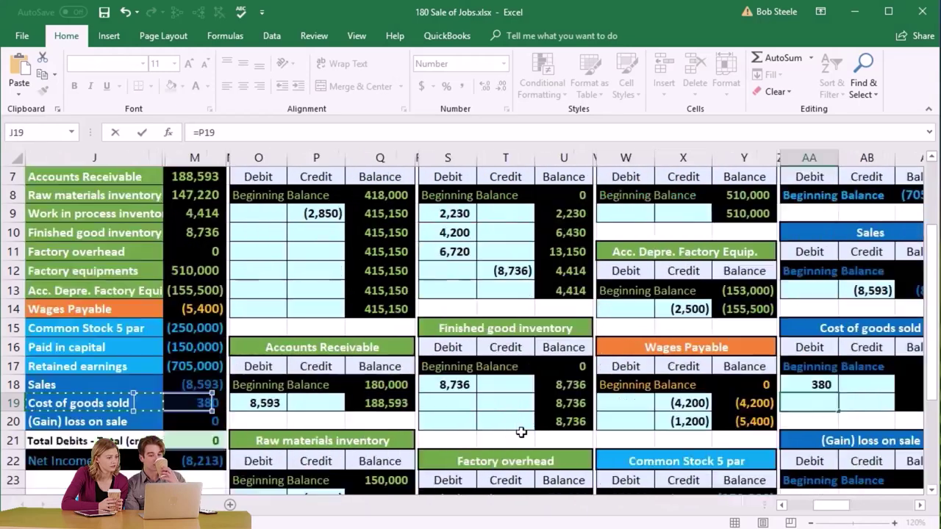
key(Up)
key(Up)
key(Up)
key(Up)
key(Up)
key(Up)
key(Right)
key(Right)
key(Return)
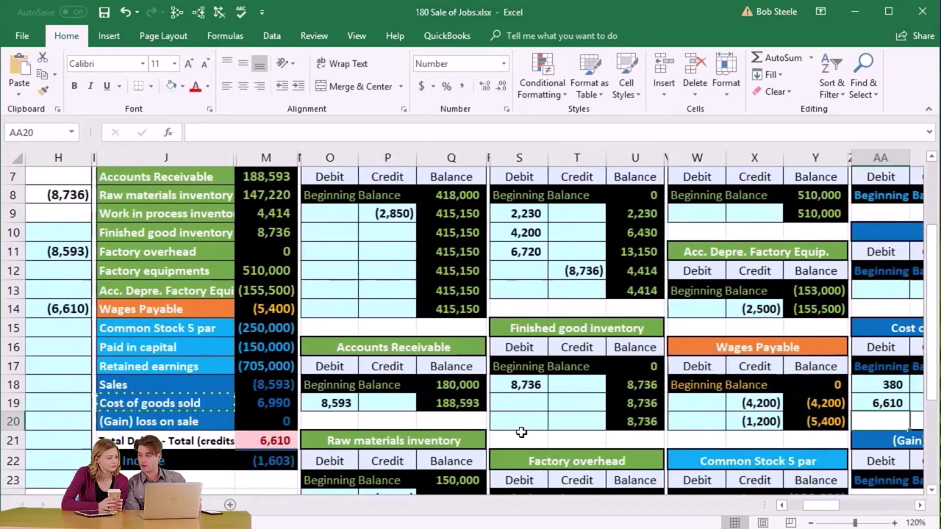
Inspect the Cost of goods sold ledger cells AC18, AA19 and AC19, and trace the precedents and dependents of AC19
key(Right)
key(Right)
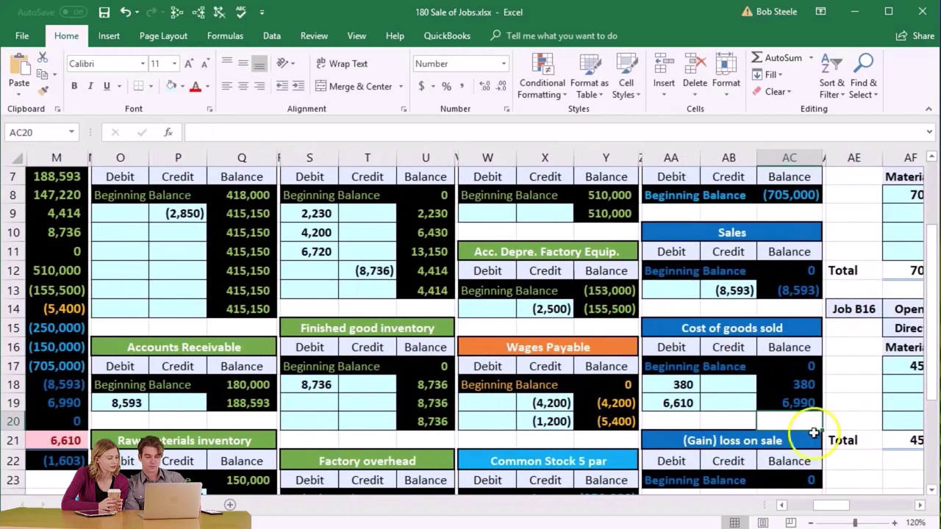
click(801, 385)
click(676, 403)
key(ctrl+c)
click(792, 409)
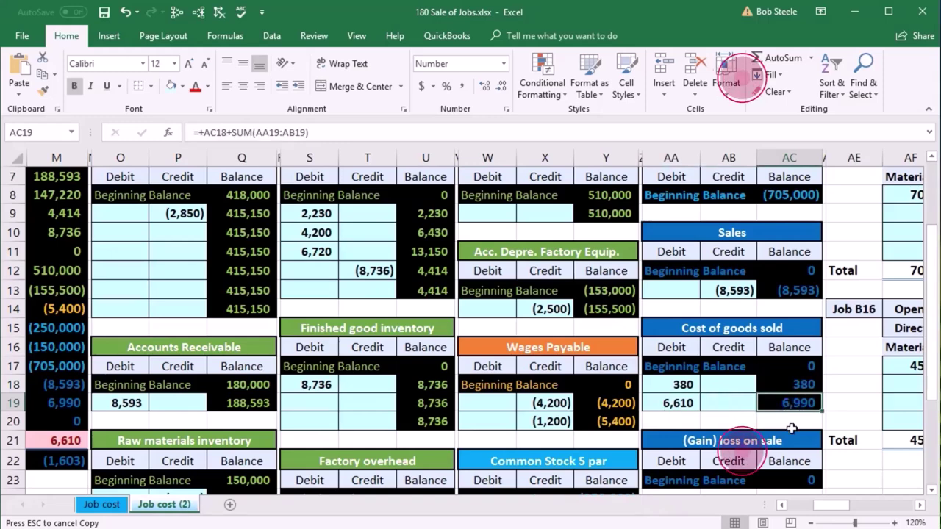
click(176, 13)
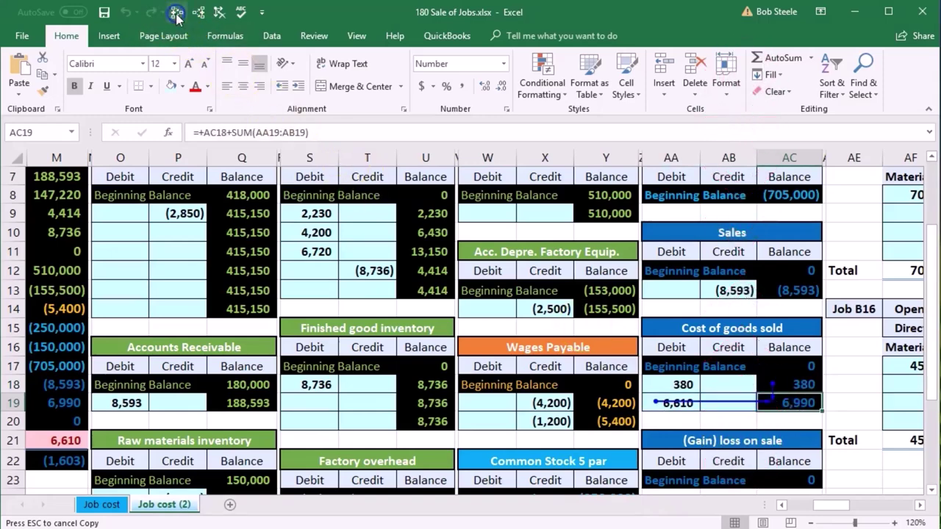
click(196, 15)
Follow the dependent arrow to M19 in the trial balance, check the net income in M22, and clear the arrows
key(Left)
key(Left)
key(Left)
key(Left)
key(Left)
key(Left)
key(Left)
key(Left)
key(Left)
key(Left)
key(Left)
key(Left)
key(Left)
key(Left)
key(Left)
key(Left)
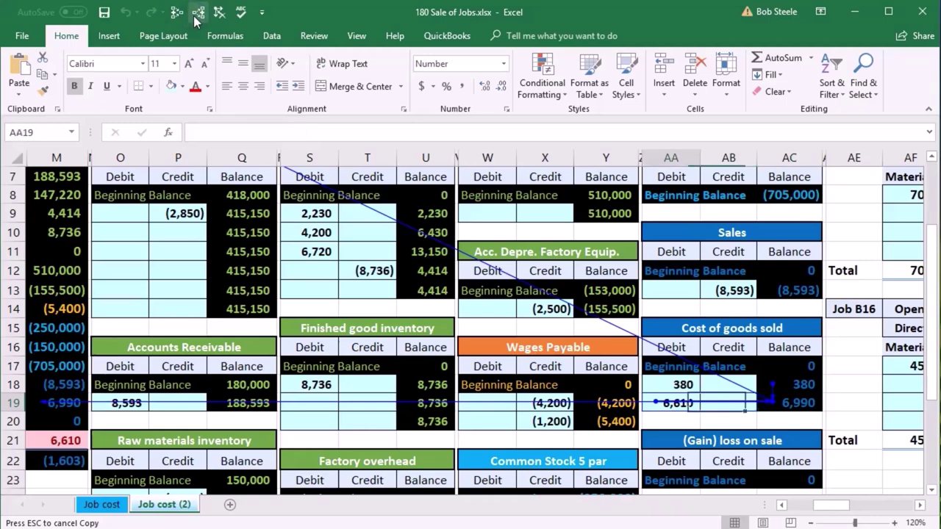
key(Left)
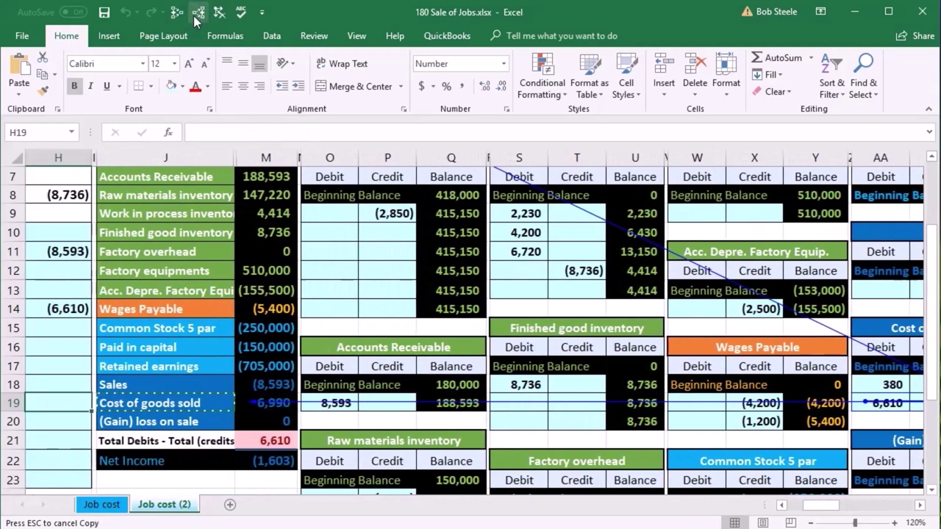
click(257, 401)
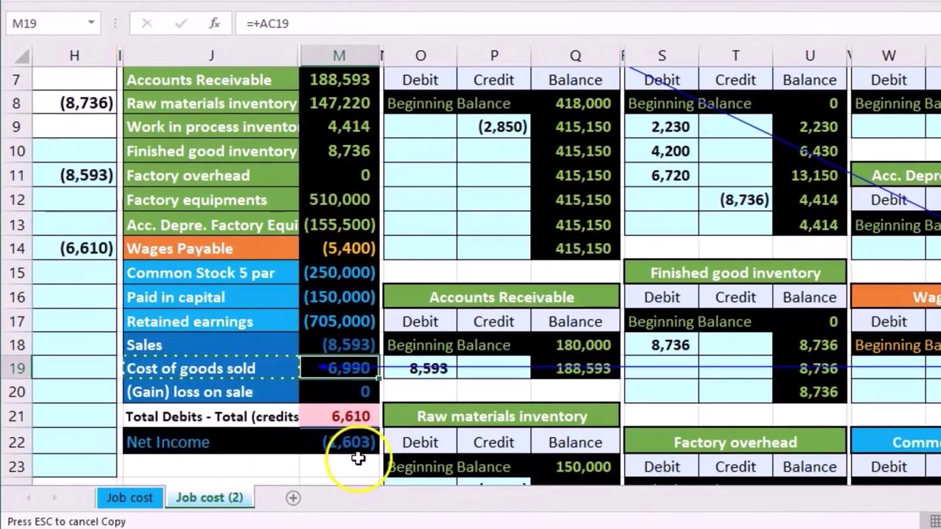
click(291, 458)
key(alt+equal)
key(Return)
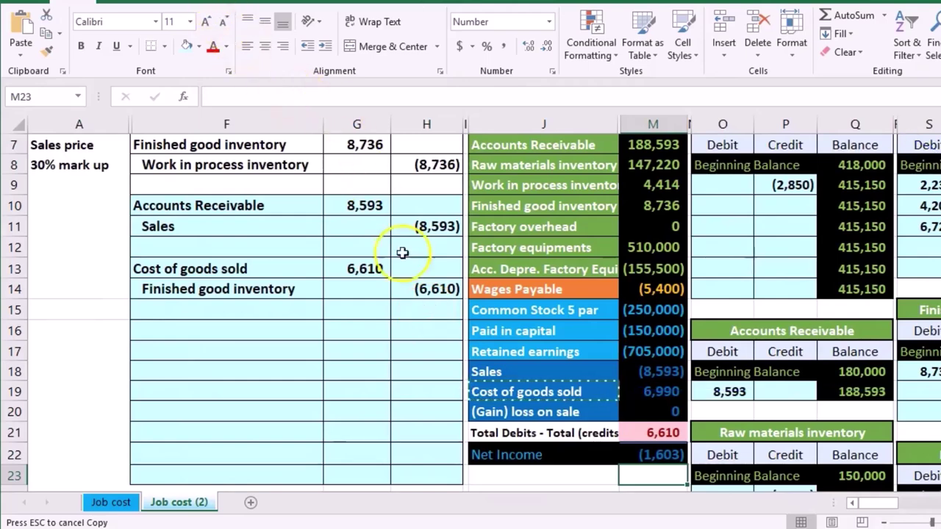
Post the inventory credit to the Finished good inventory ledger by entering =H14 in T19
click(367, 271)
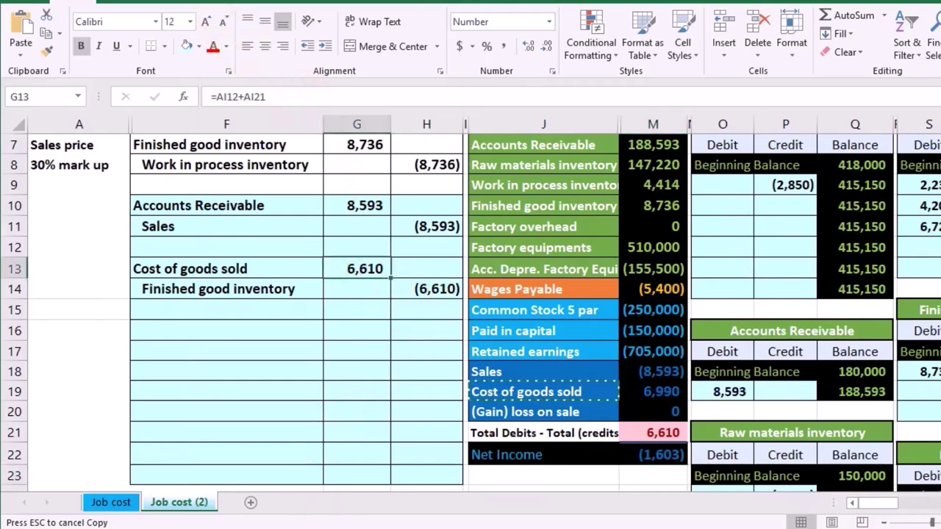
drag(283, 292, 609, 298)
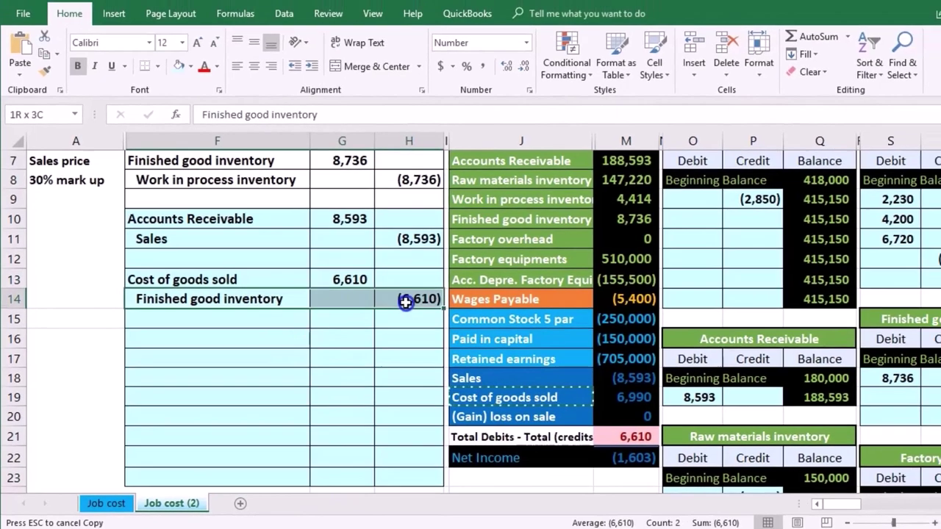
scroll(408, 331, up, 1)
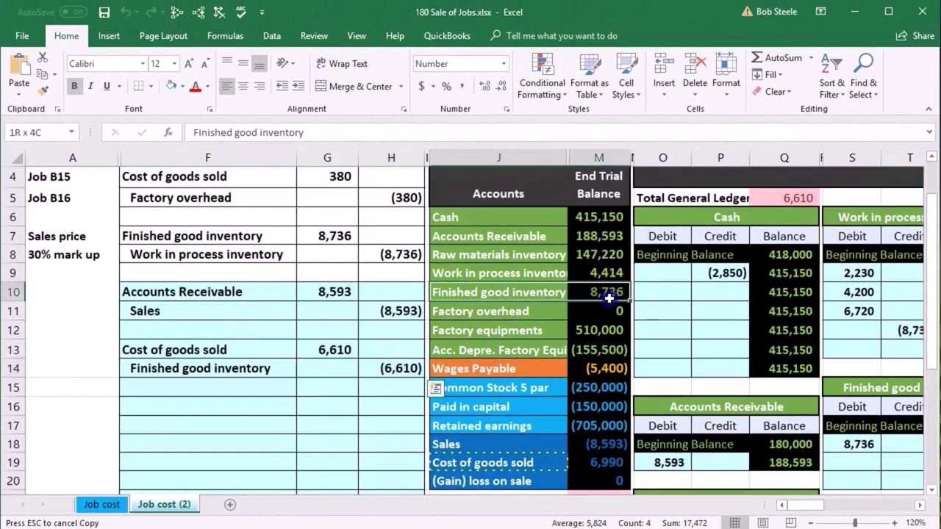
click(774, 350)
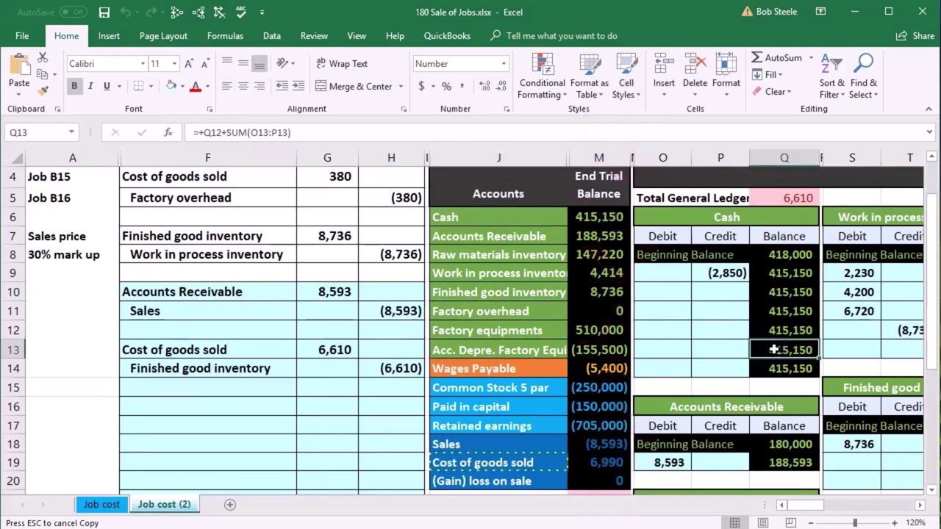
key(Right)
key(Right)
key(Right)
key(Down)
key(Down)
key(Down)
key(Down)
key(Down)
key(Down)
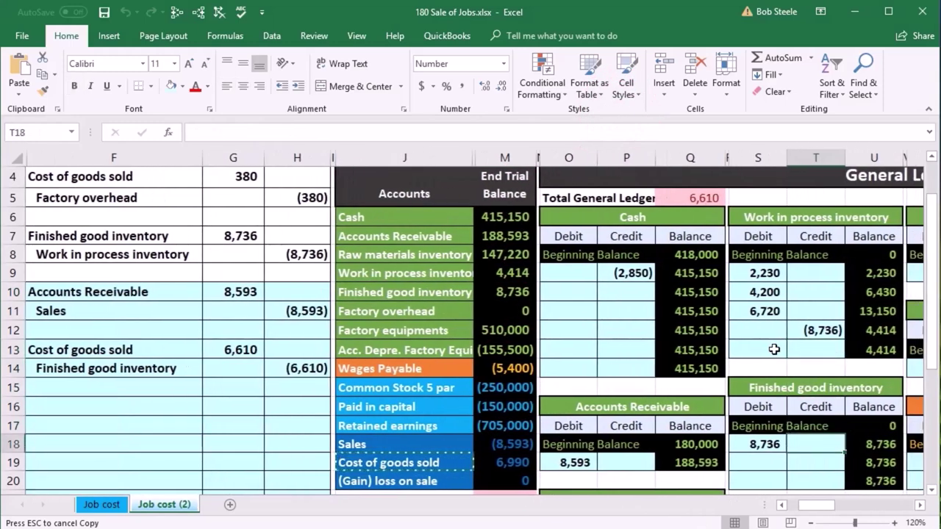
scroll(774, 350, down, 1)
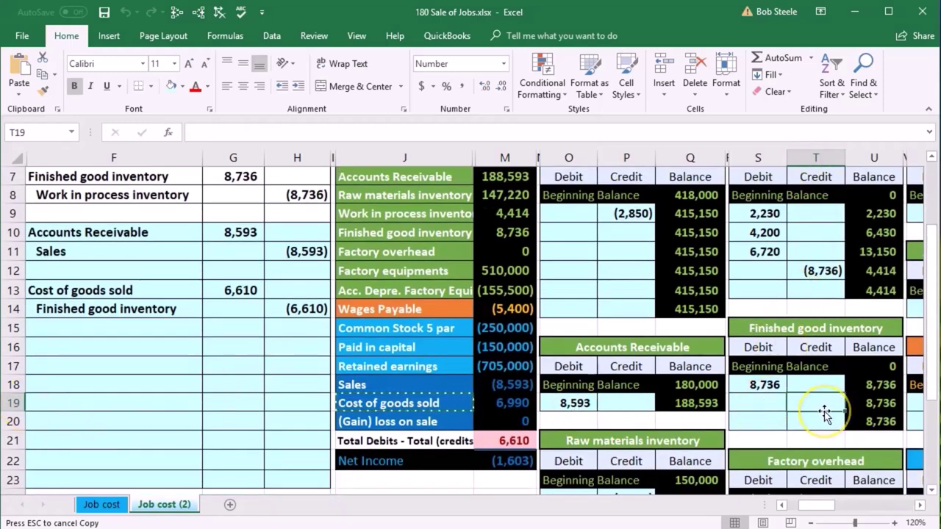
text(=)
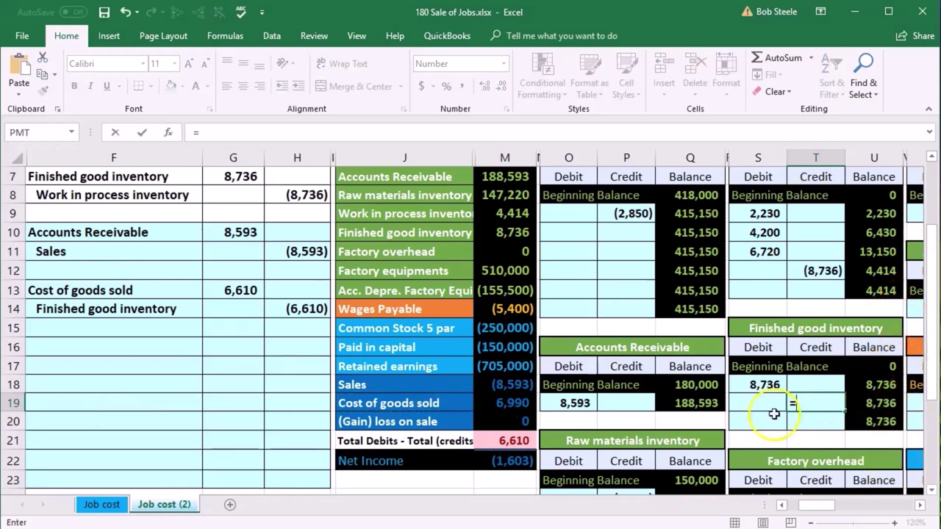
click(313, 312)
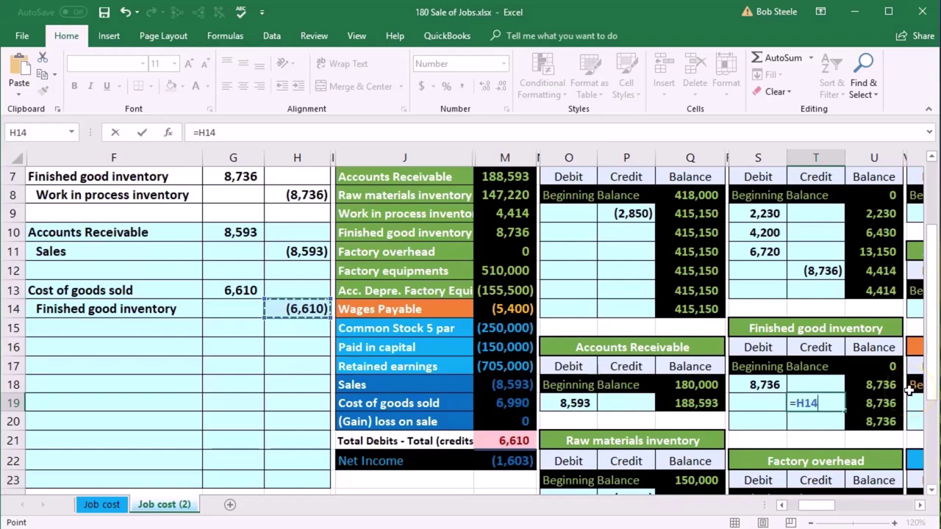
key(Return)
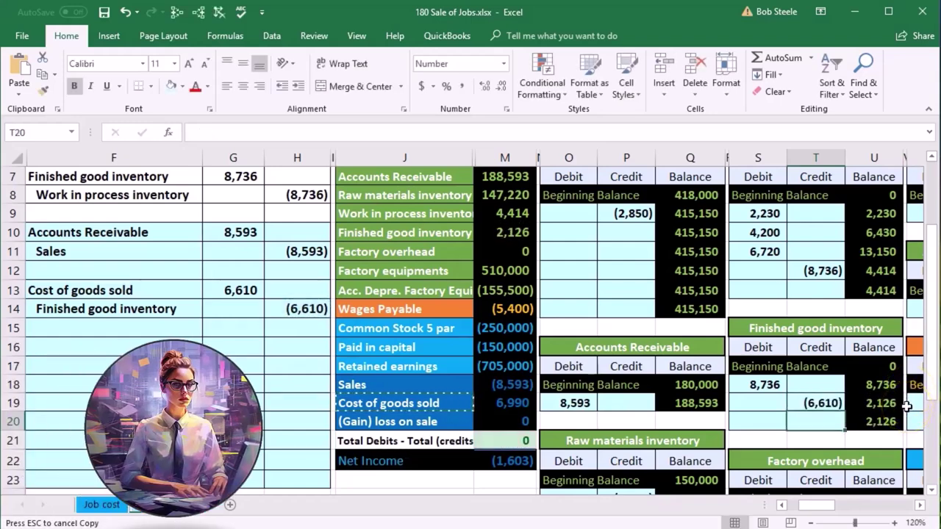
Trace the dependents of the Finished good inventory balance in U20, check M10 and the net income formula in M22, and clear the arrows
click(890, 420)
click(200, 11)
click(507, 232)
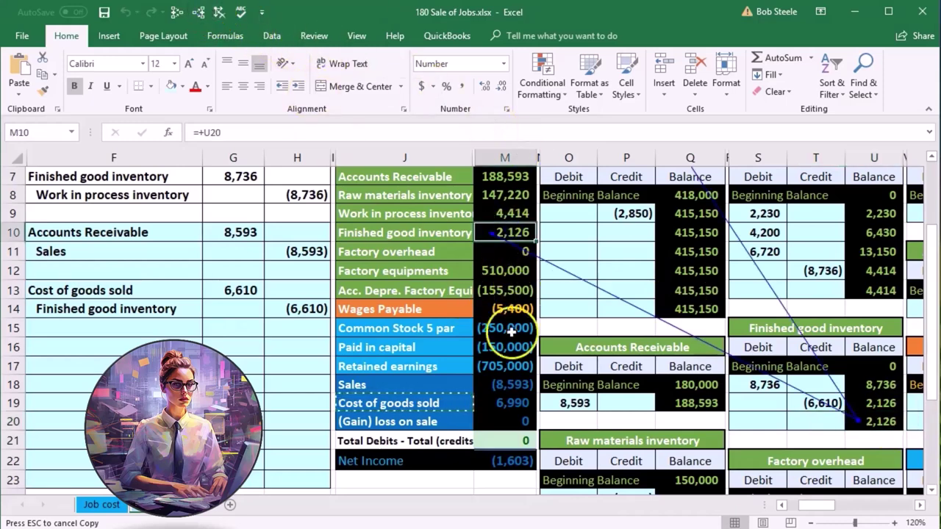
double_click(504, 456)
key(Escape)
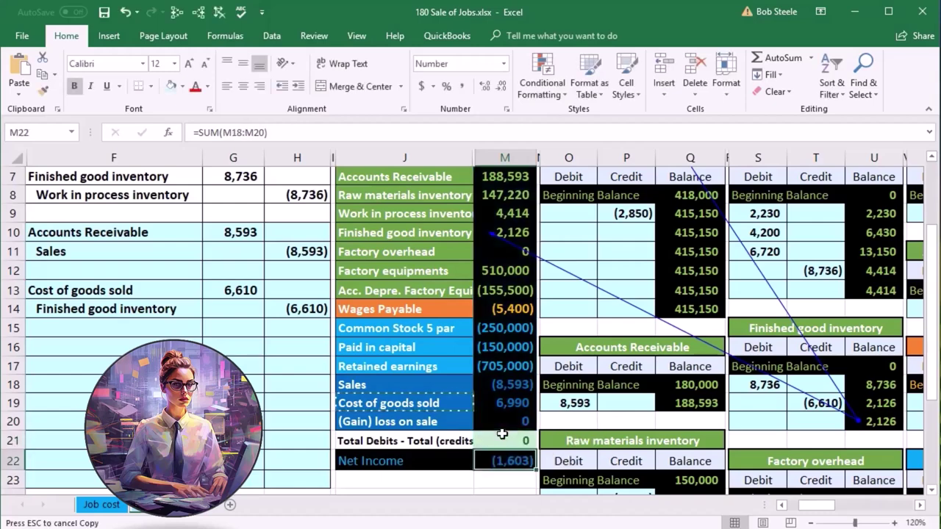
scroll(502, 435, up, 1)
scroll(502, 434, down, 1)
click(233, 385)
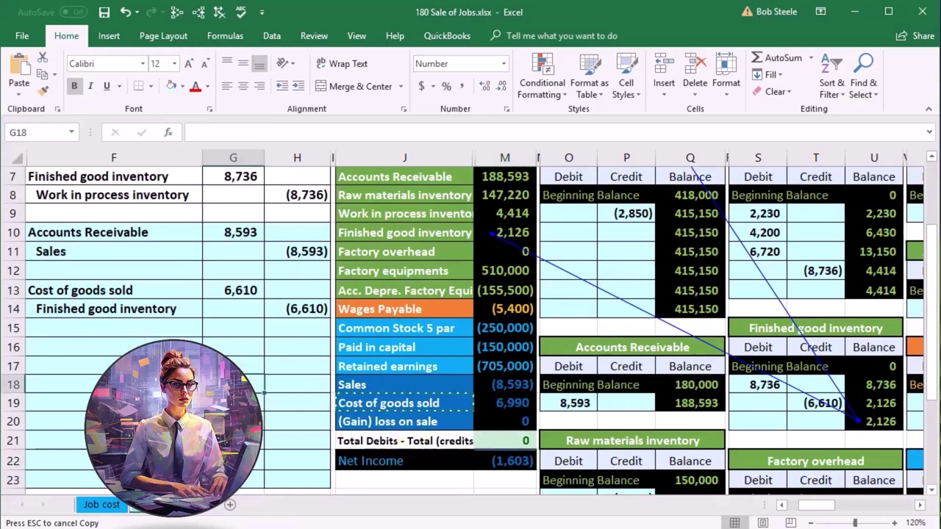
scroll(233, 385, up, 3)
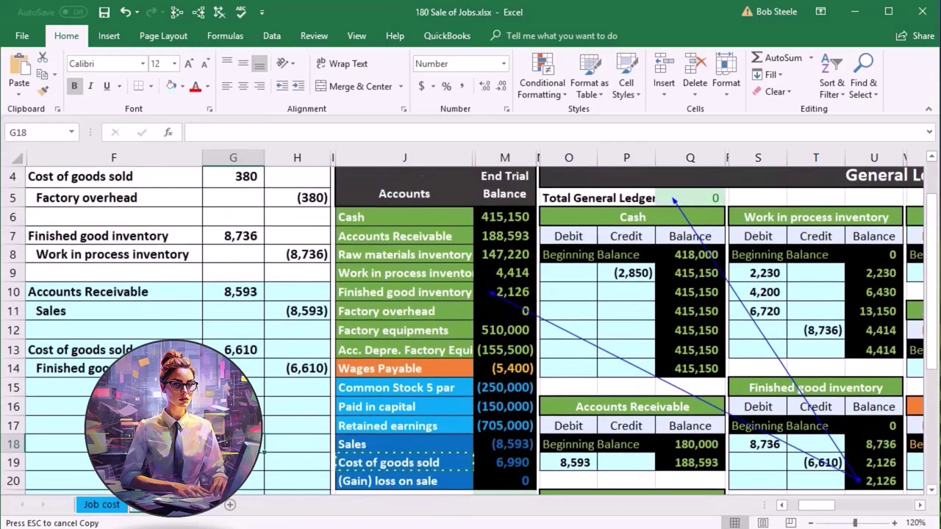
click(219, 11)
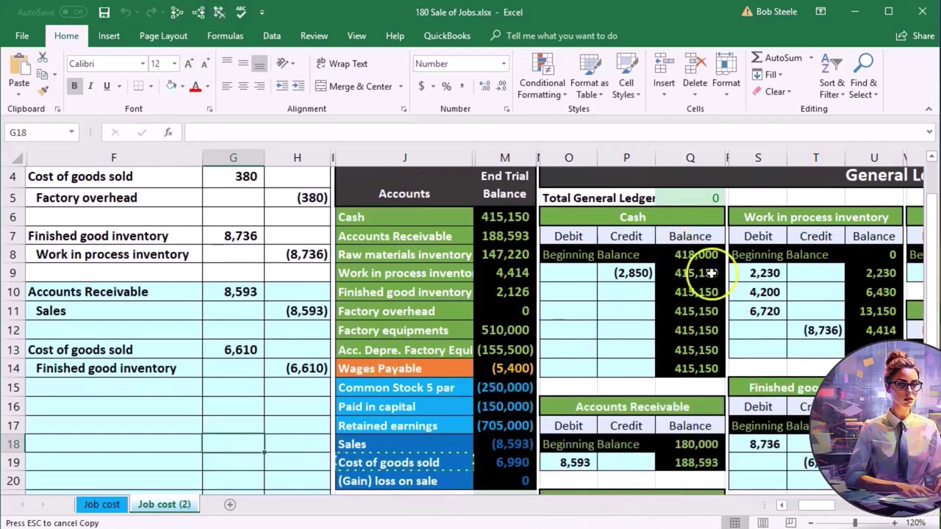
Review the general ledger from Work in process to Sales, and compare the Finished good inventory formulas in M10 and U20
click(798, 316)
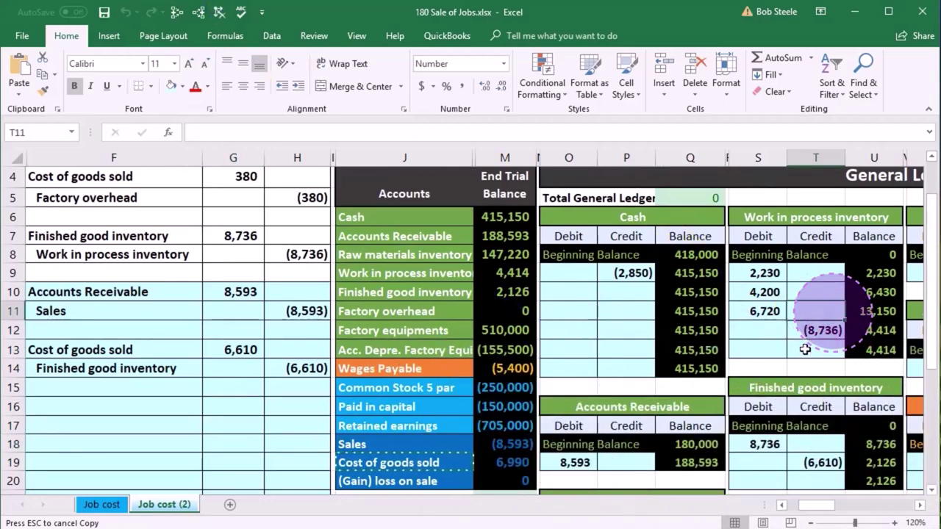
key(Right)
key(Right)
key(Right)
key(Right)
key(Right)
key(Right)
key(Right)
key(Right)
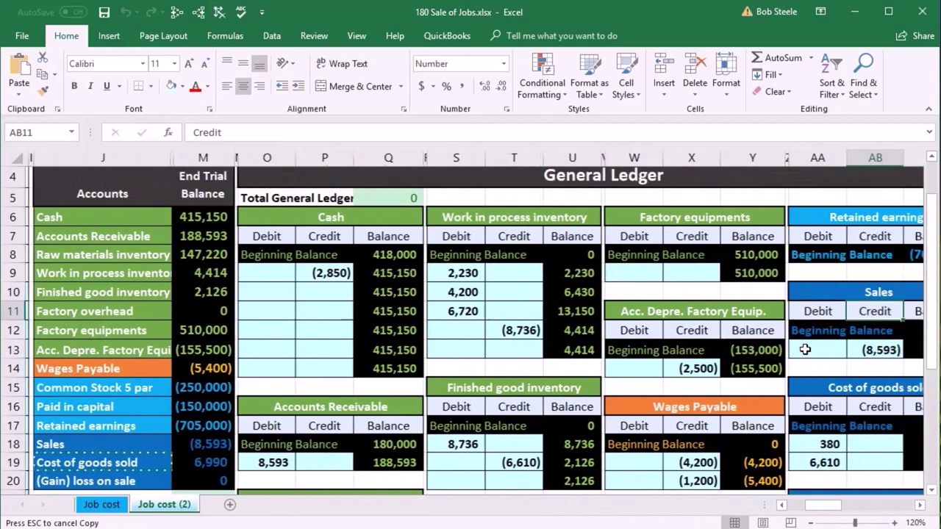
scroll(585, 379, down, 1)
click(512, 371)
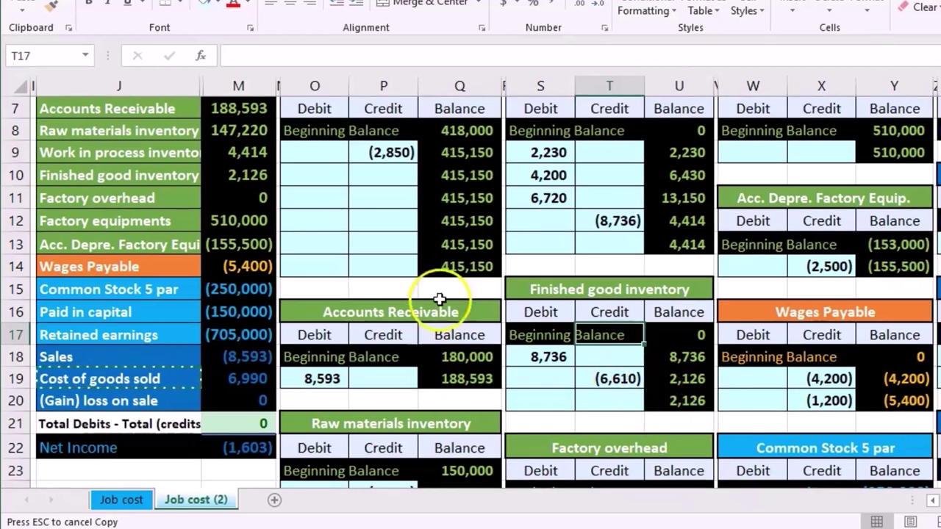
click(241, 177)
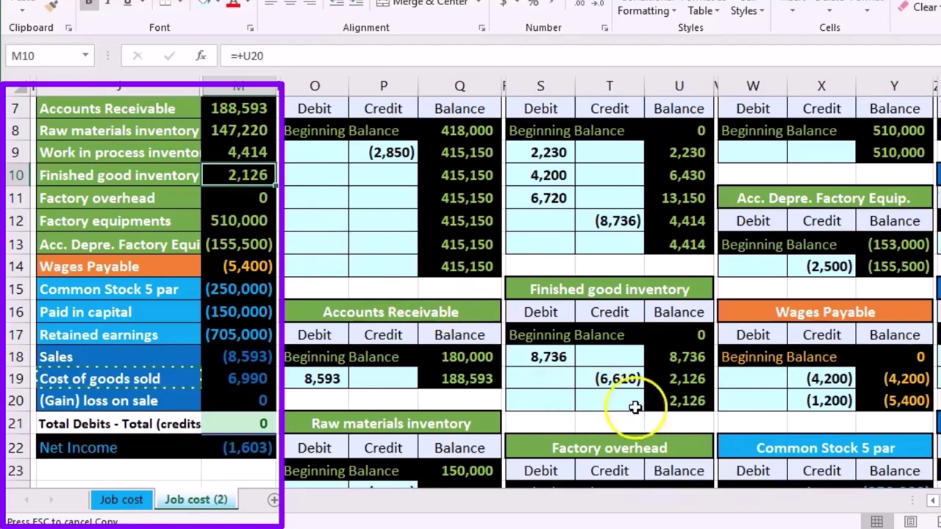
click(665, 402)
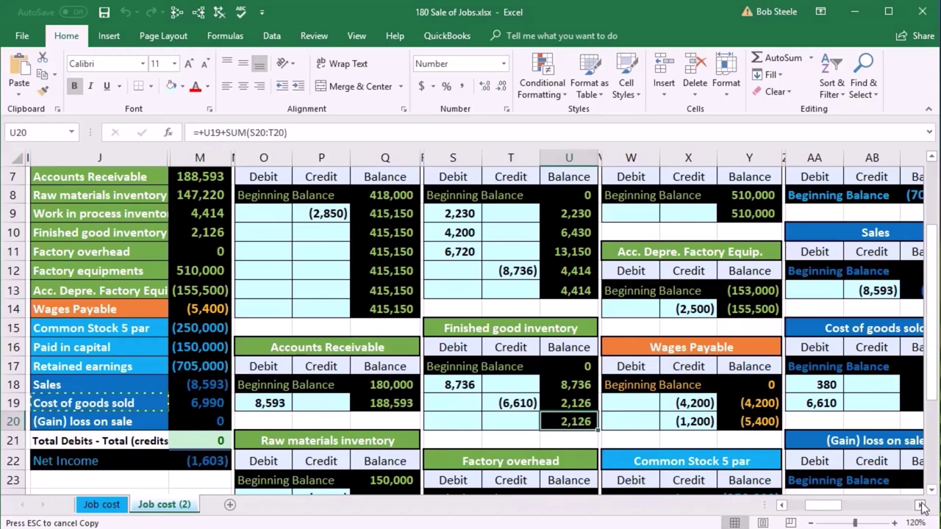
Trace the precedents and dependents of the Total Open Jobs figure in AU16 of the job cost record, and clear the arrows
click(920, 506)
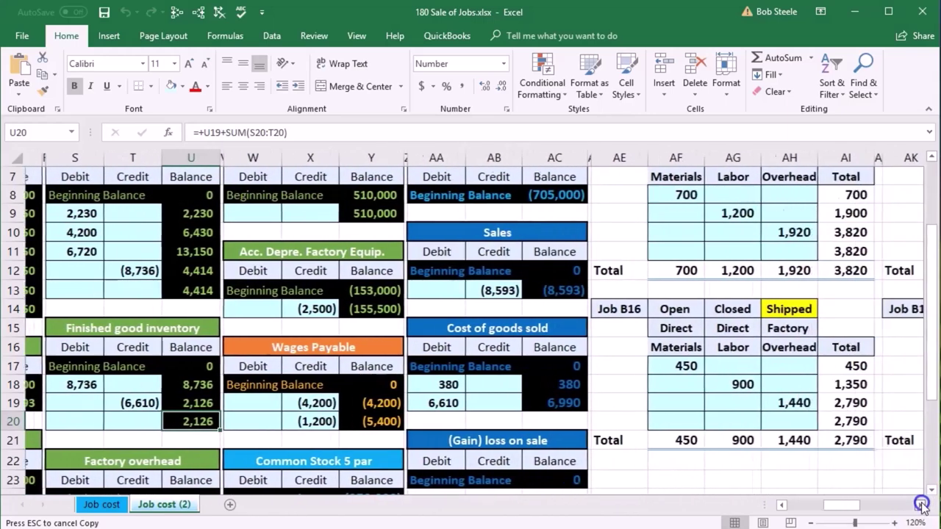
drag(921, 505, 920, 506)
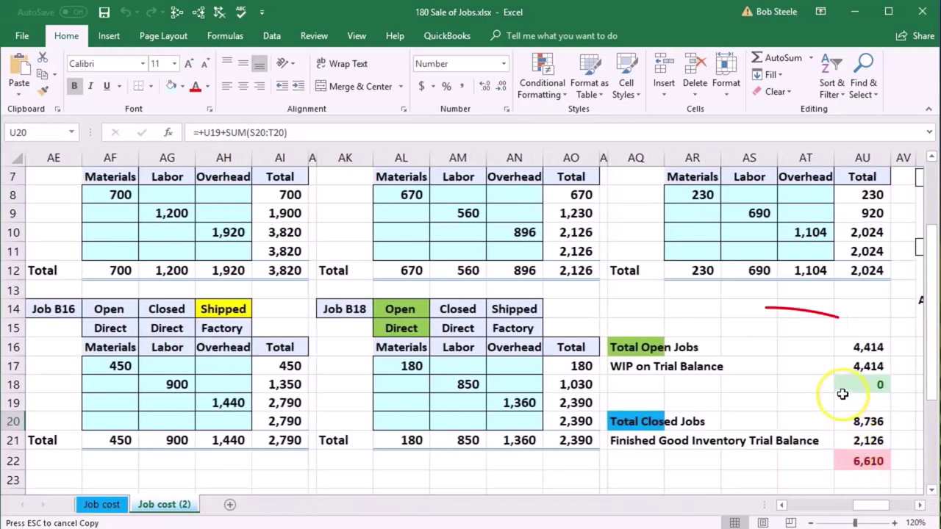
click(852, 347)
scroll(847, 410, up, 1)
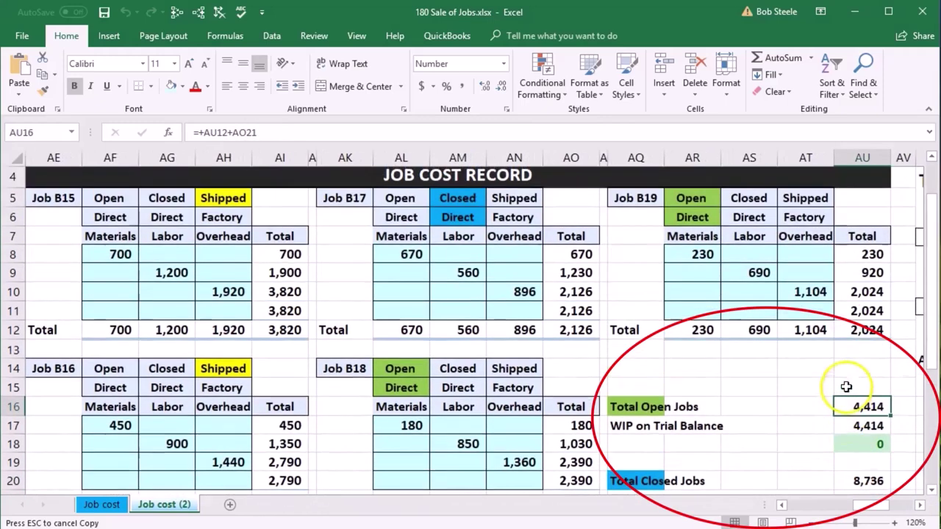
click(217, 24)
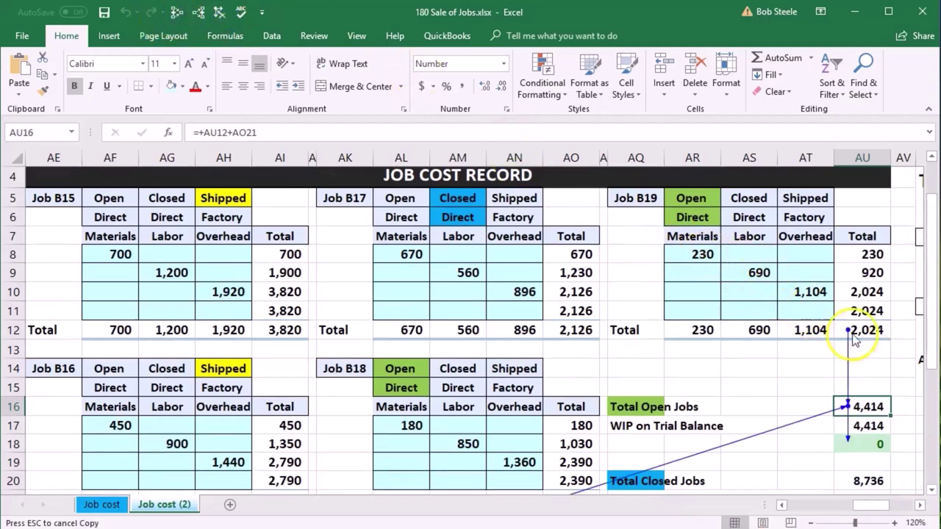
scroll(590, 458, down, 1)
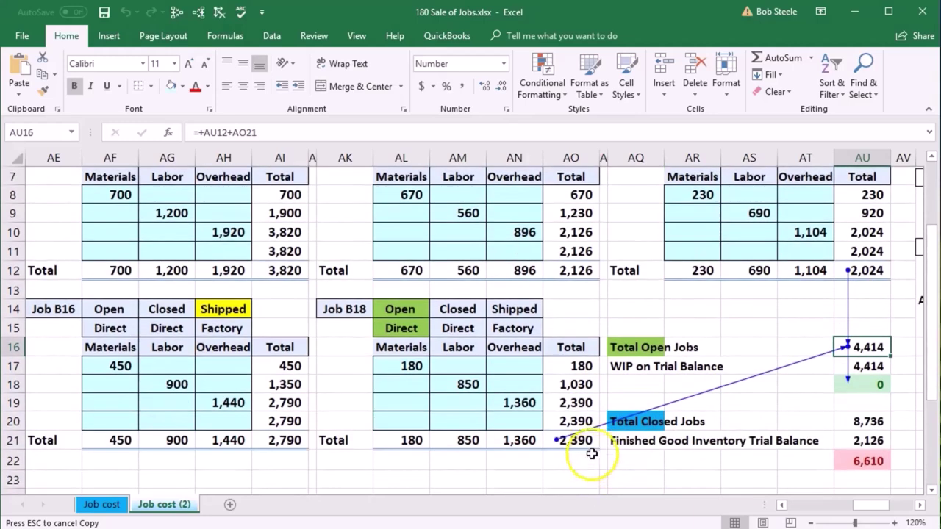
click(240, 11)
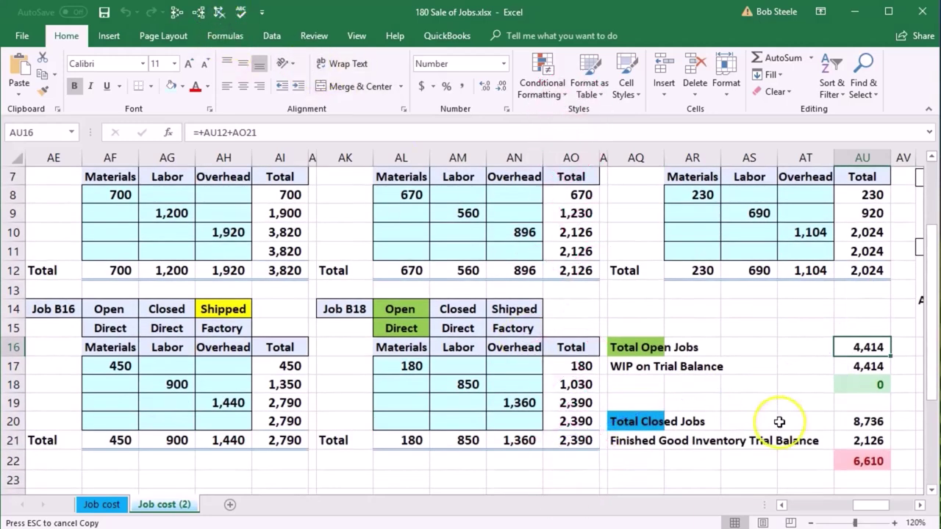
Inspect the closed jobs difference formula in AU22 and the job totals referenced by the Total Closed Jobs formula in AU20
click(848, 456)
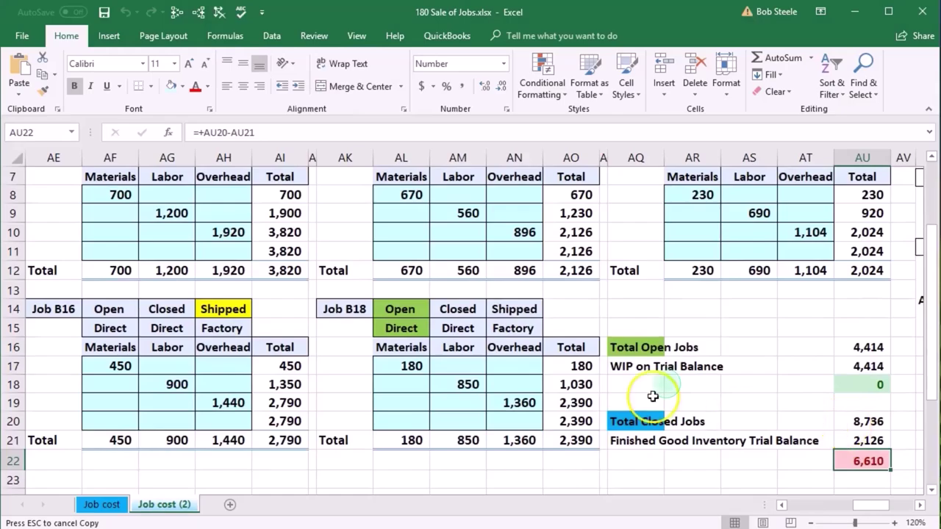
scroll(655, 394, up, 1)
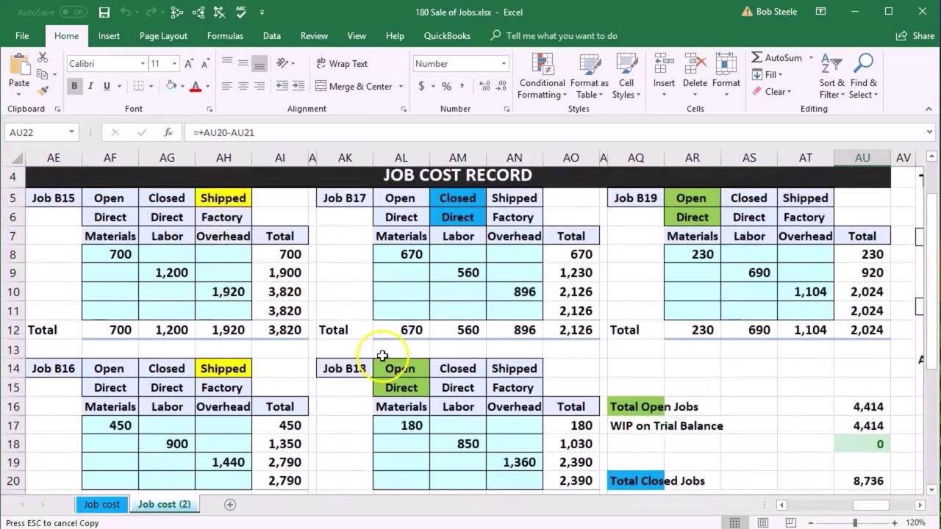
scroll(382, 356, down, 2)
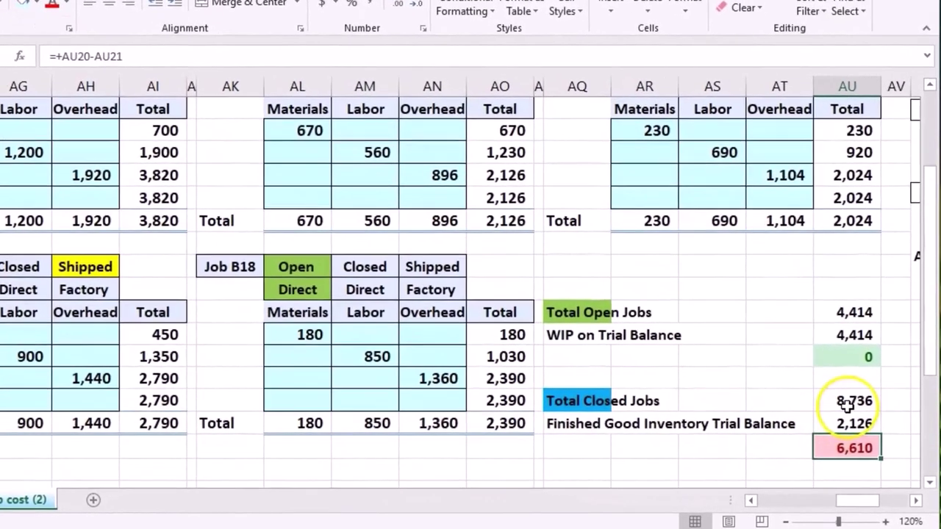
click(864, 373)
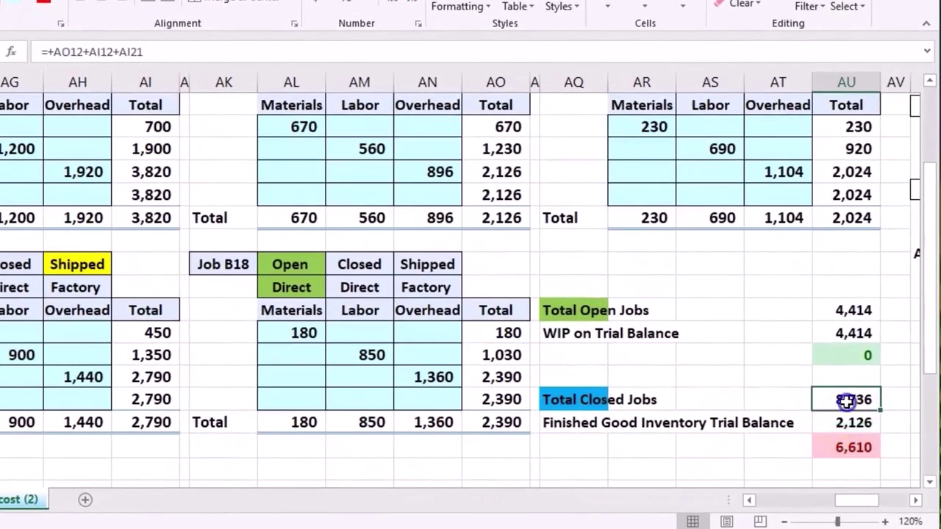
double_click(847, 400)
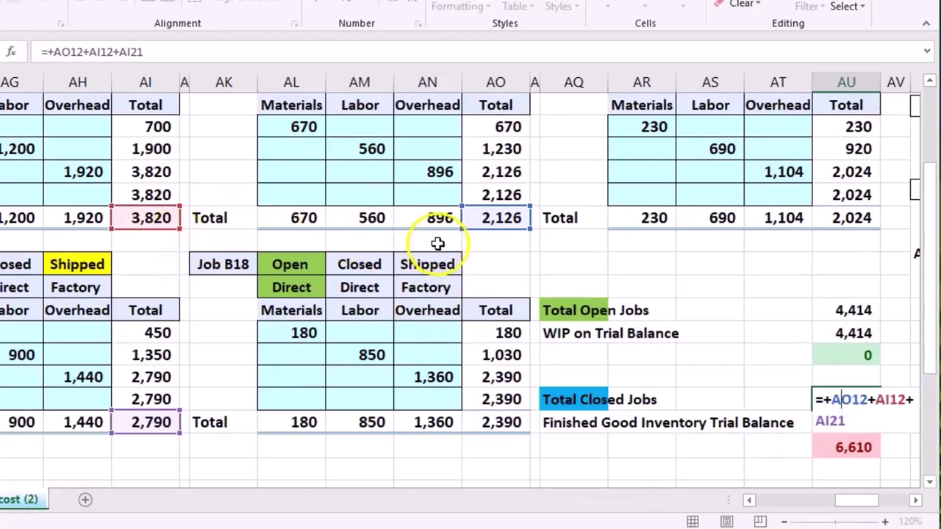
key(Return)
key(Up)
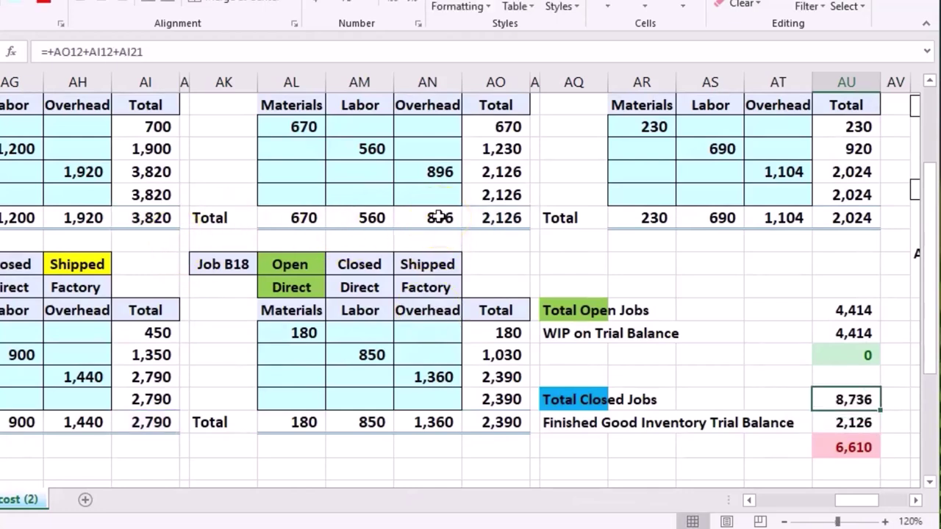
Replace the Total Closed Jobs formula in AU20 with =AO12 so it counts only the Job B17 total
key(Delete)
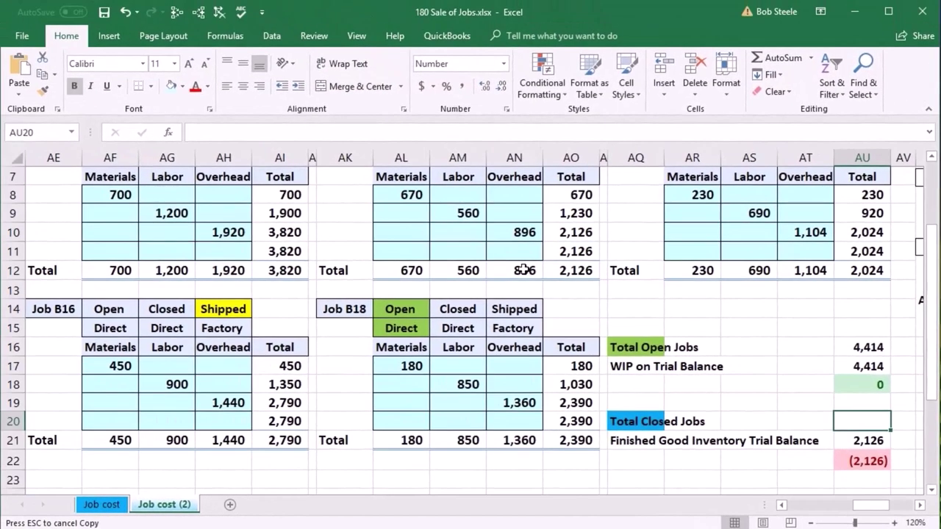
text(=)
scroll(544, 301, up, 1)
click(573, 330)
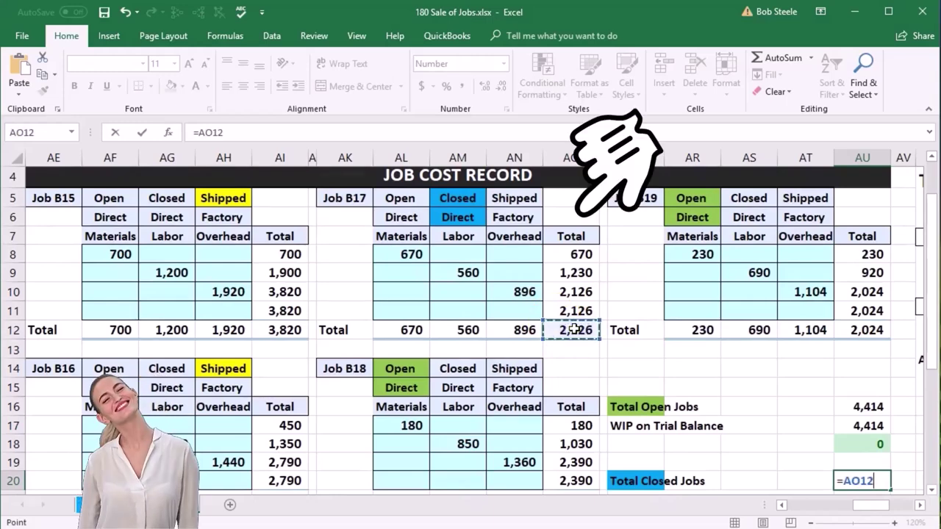
key(Return)
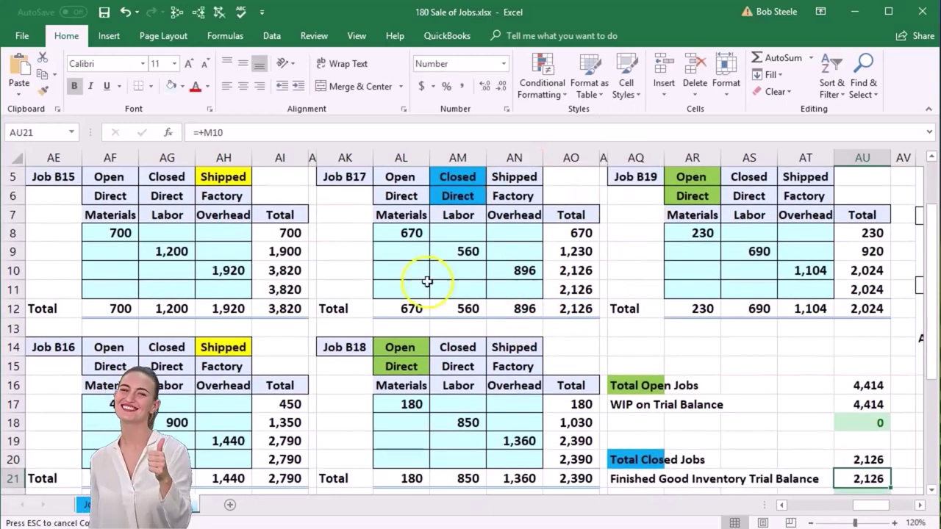
Check the shipped status of Jobs B15 and B16, and select their totals in AI12 and AI21 together to see the sum
click(226, 177)
click(225, 344)
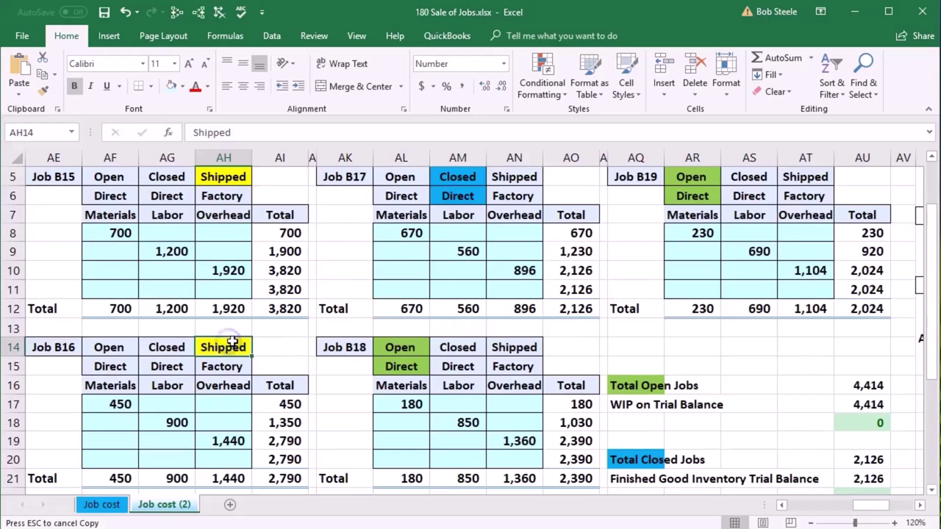
click(277, 309)
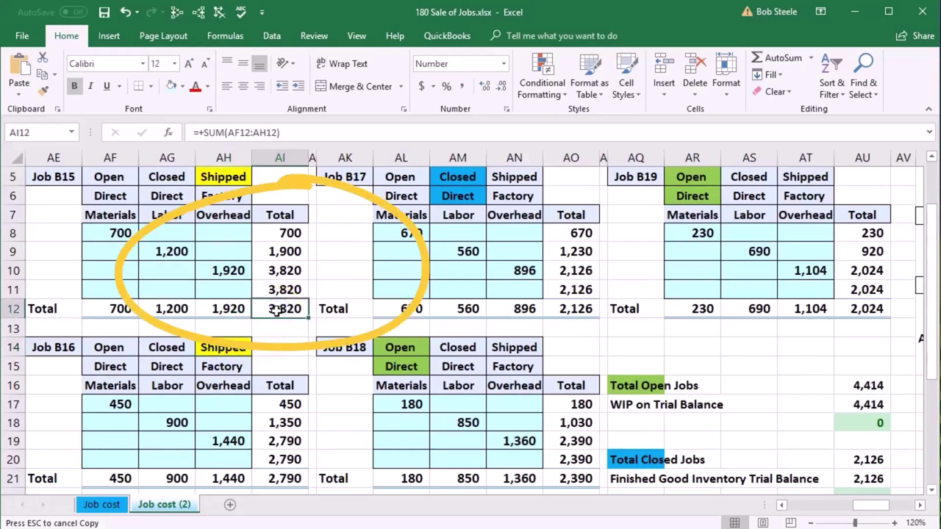
ctrl+click(301, 477)
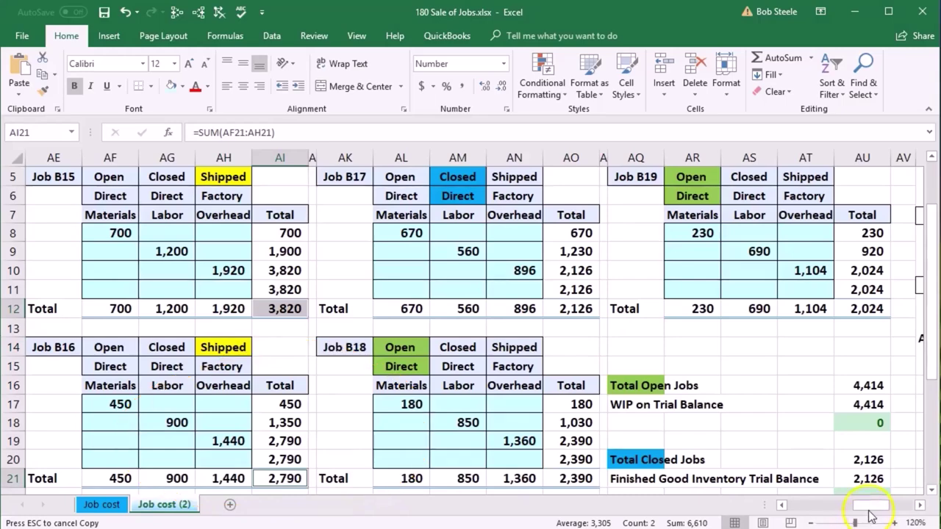
Check the Cost of goods sold ledger balance in AC19, and return to the Job B15 shipped status in AH5
drag(868, 507, 832, 505)
click(779, 443)
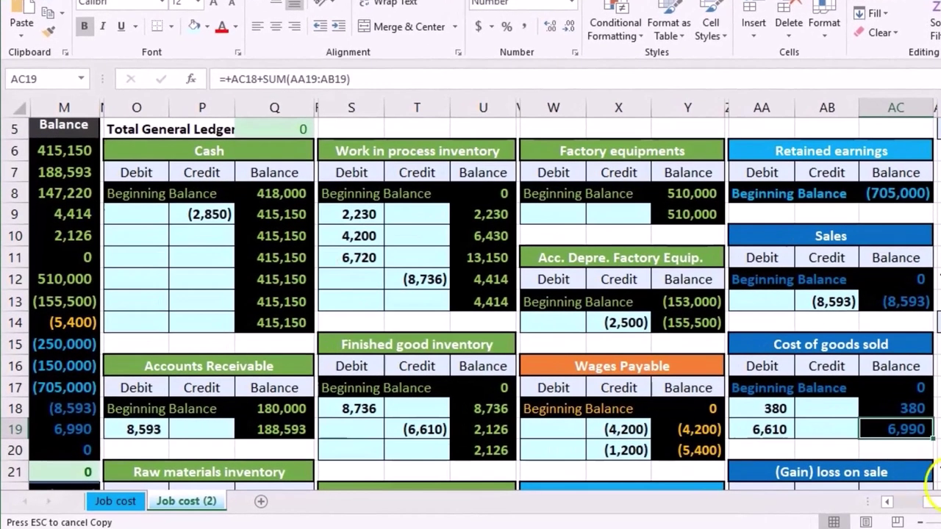
scroll(932, 485, right, 10)
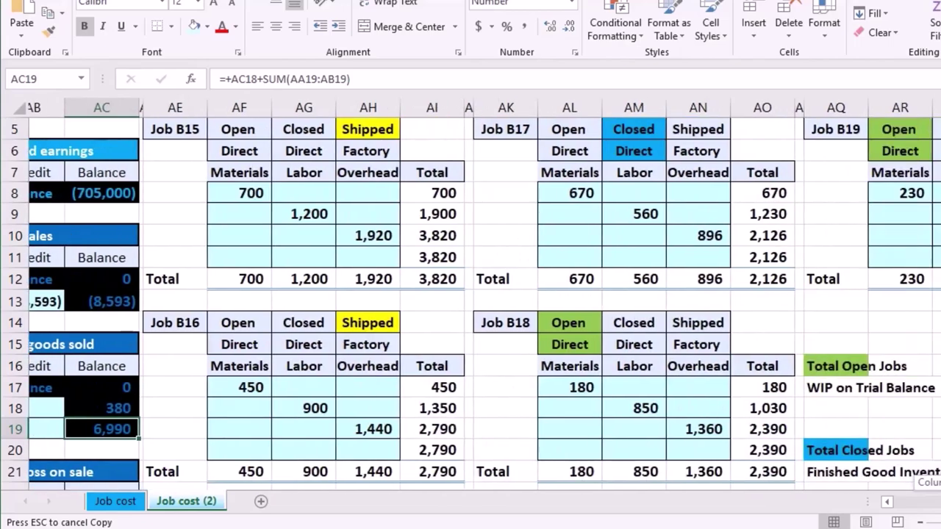
click(406, 136)
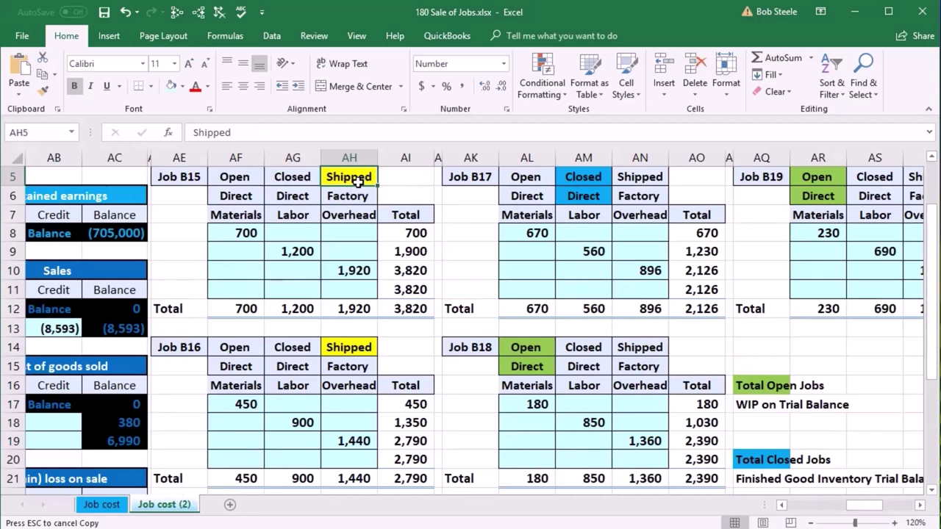
Trace the precedents of the Total Open Jobs figure in AU16
click(919, 505)
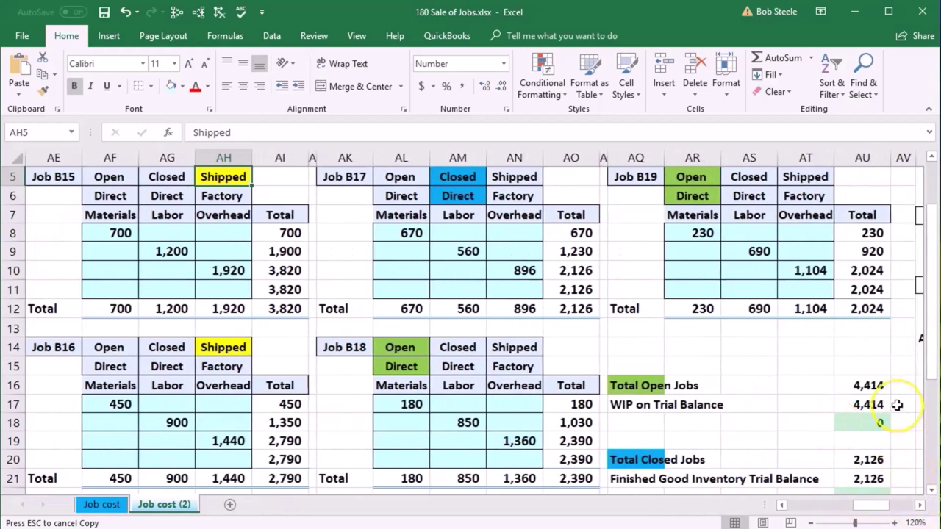
click(871, 385)
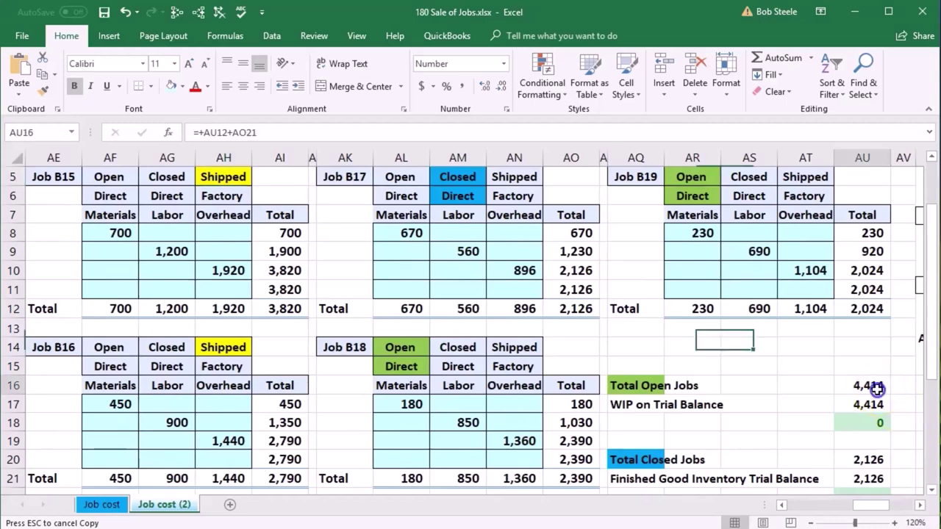
click(178, 13)
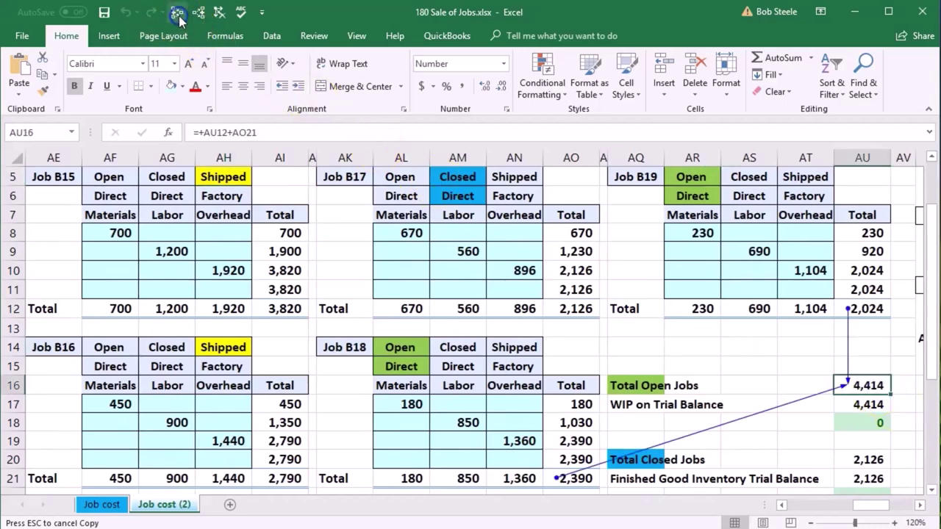
Trace WIP on Trial Balance in AU17 back to M9 and the Work in process inventory balance in U13, and clear the arrows
click(860, 348)
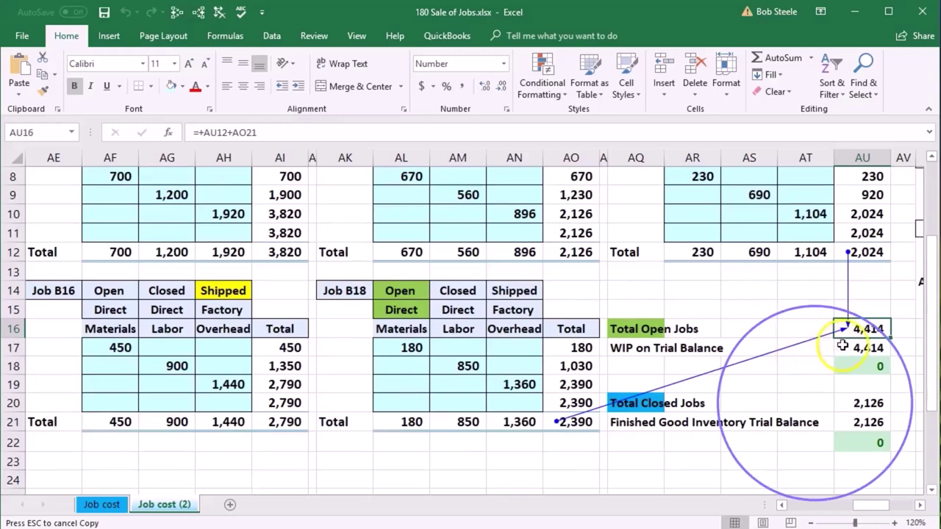
click(184, 13)
drag(865, 505, 816, 504)
scroll(558, 314, up, 1)
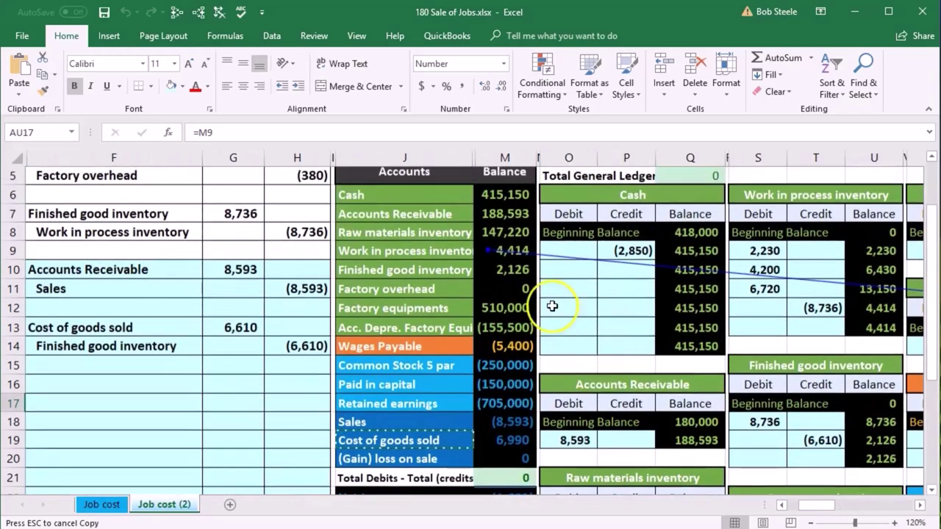
click(524, 251)
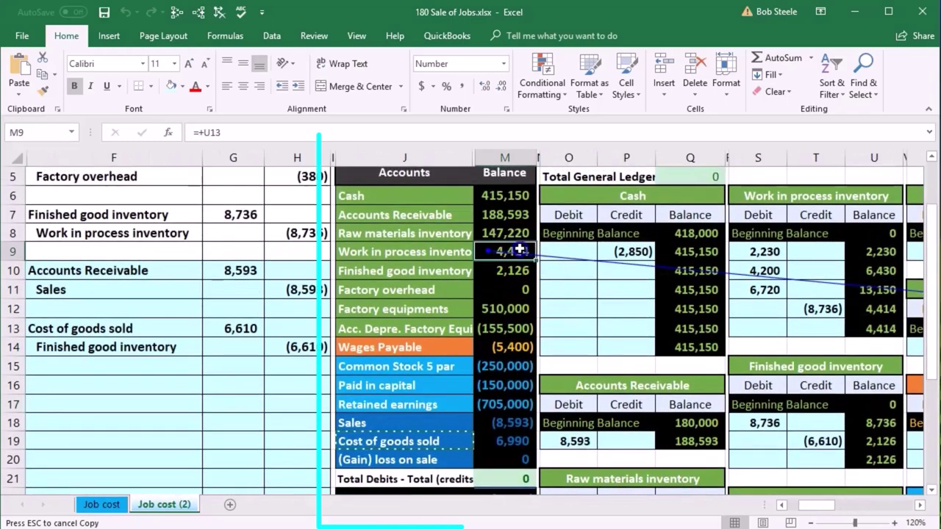
click(870, 326)
drag(823, 505, 871, 510)
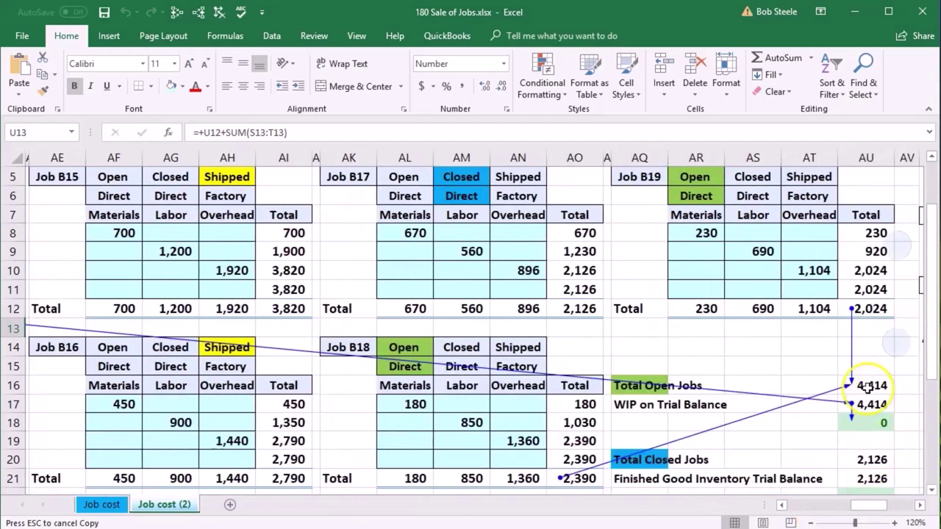
click(219, 12)
Trace the precedents of Total Closed Jobs in AU20 back through the Job B17 total to its cost components
scroll(630, 303, down, 1)
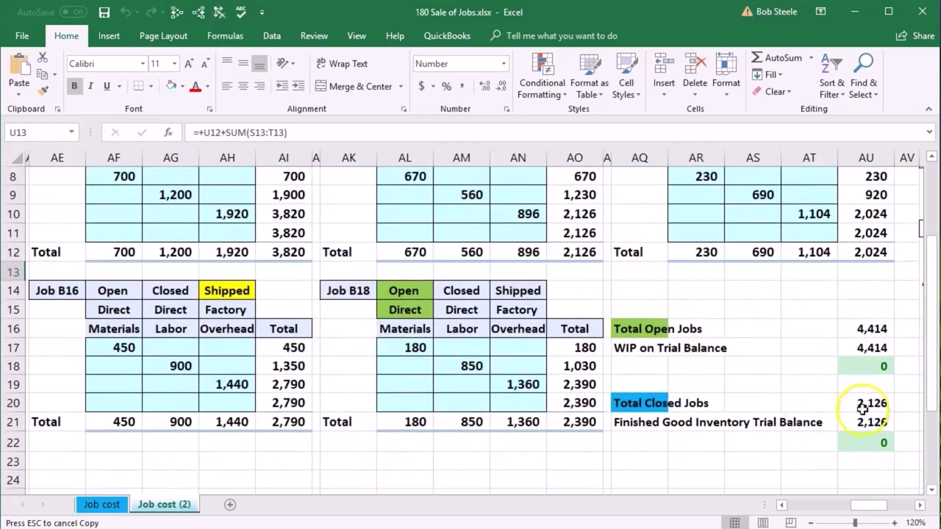
click(866, 407)
click(177, 13)
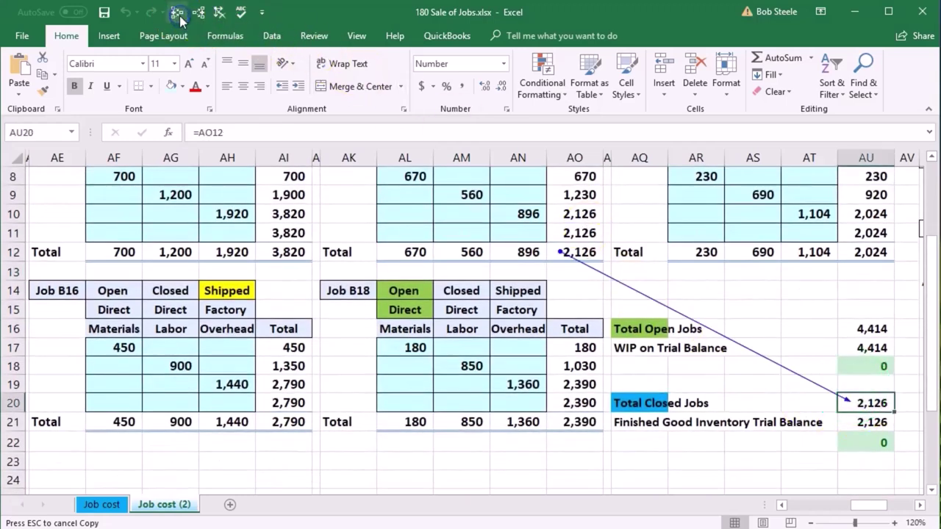
scroll(460, 324, up, 1)
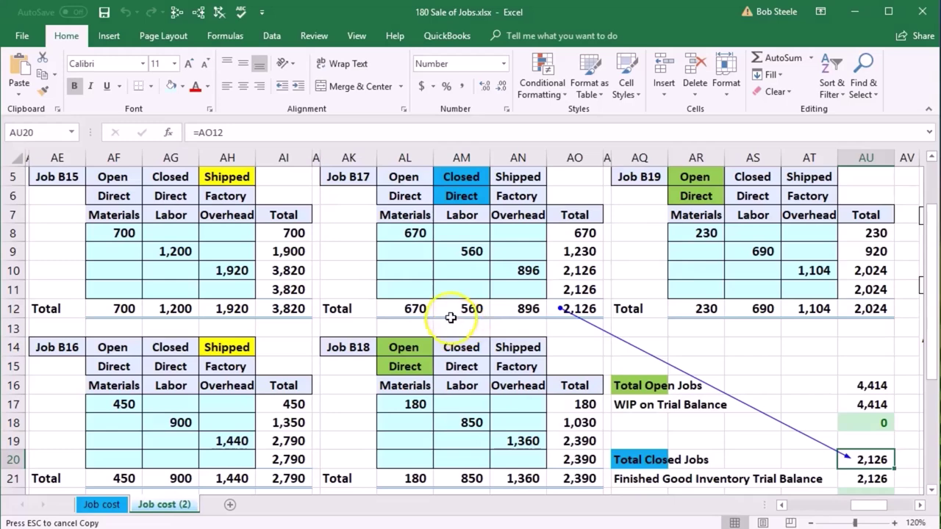
click(177, 14)
scroll(860, 481, down, 1)
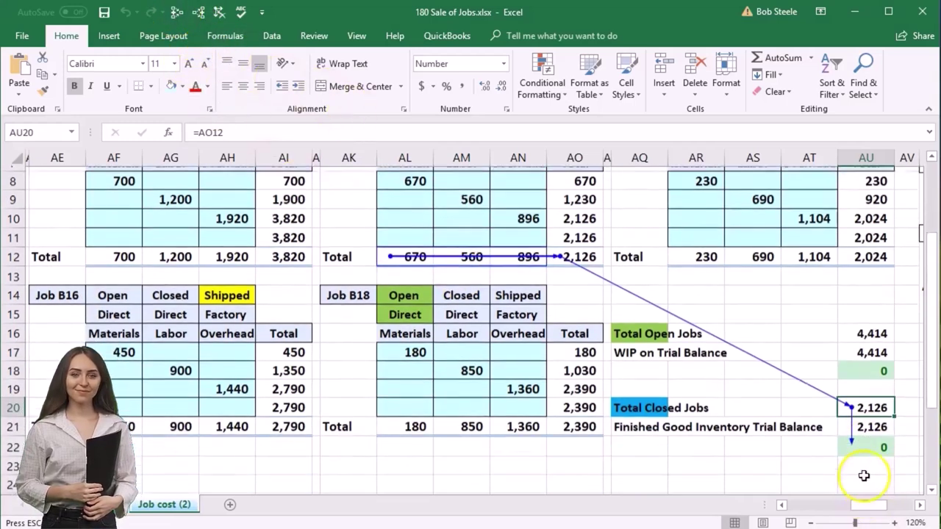
Trace the Finished Good Inventory Trial Balance in AU21 back to M10 and ledger balance U20, and return to the job cost record
click(864, 421)
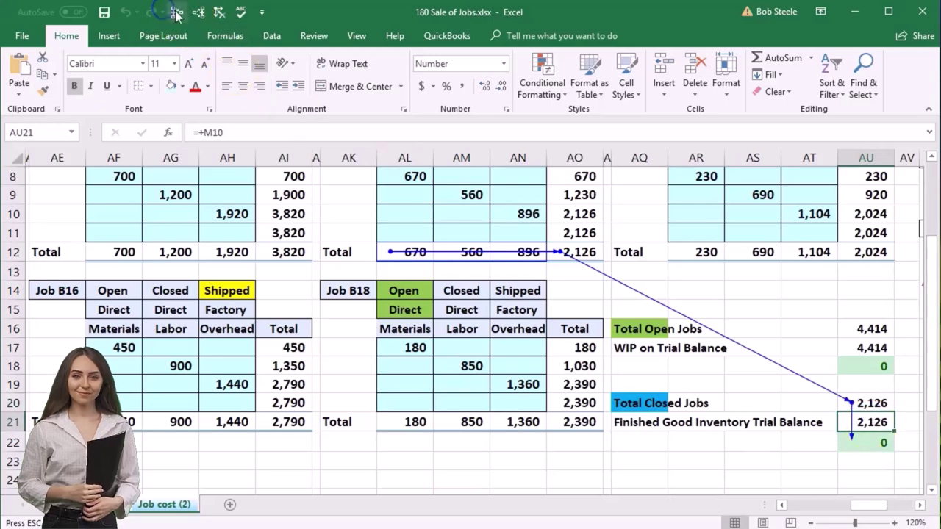
drag(864, 507, 823, 506)
scroll(567, 431, up, 1)
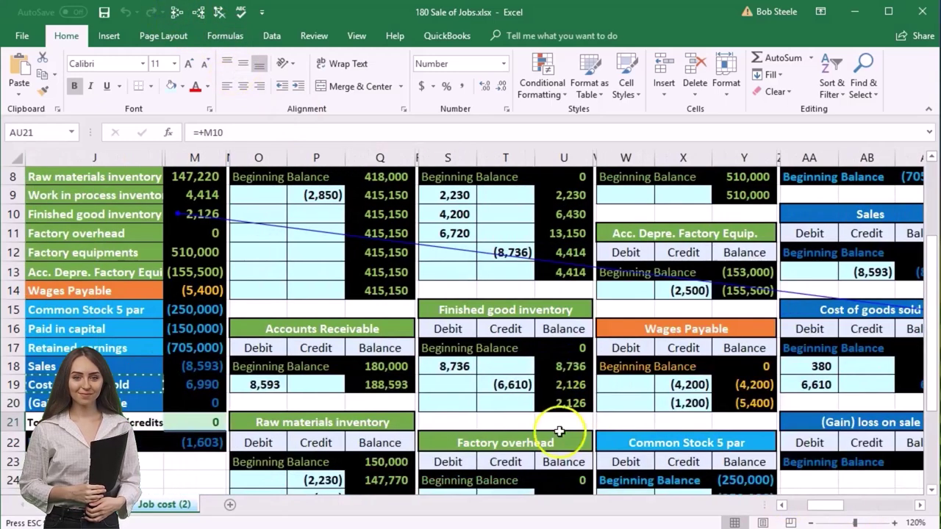
click(220, 269)
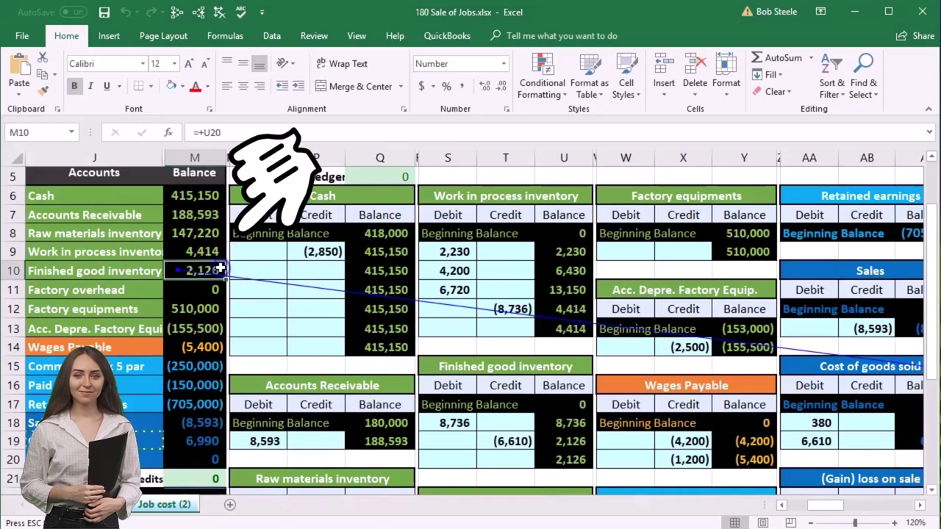
click(563, 461)
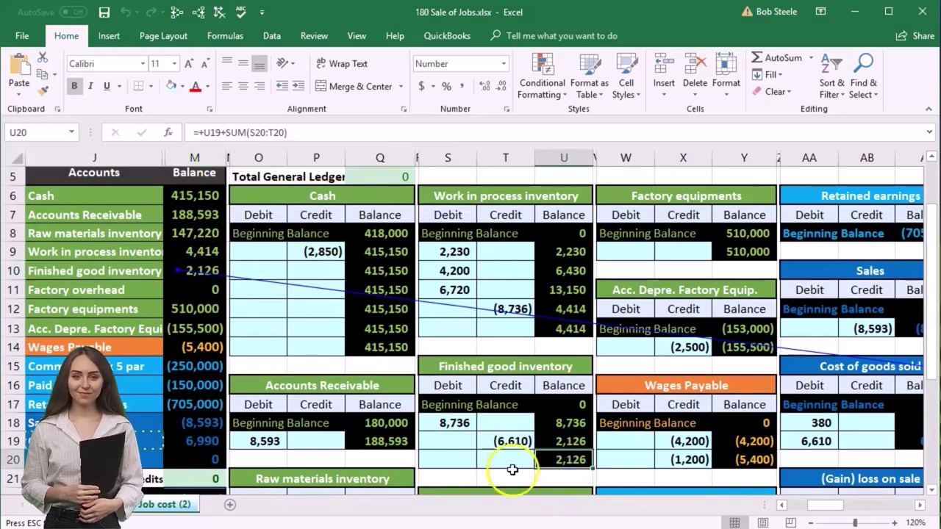
click(220, 269)
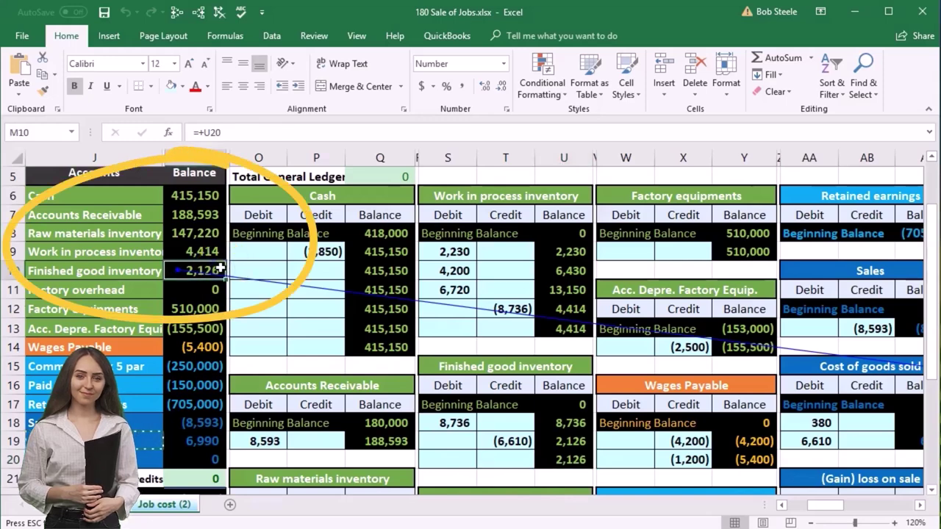
click(556, 460)
click(863, 505)
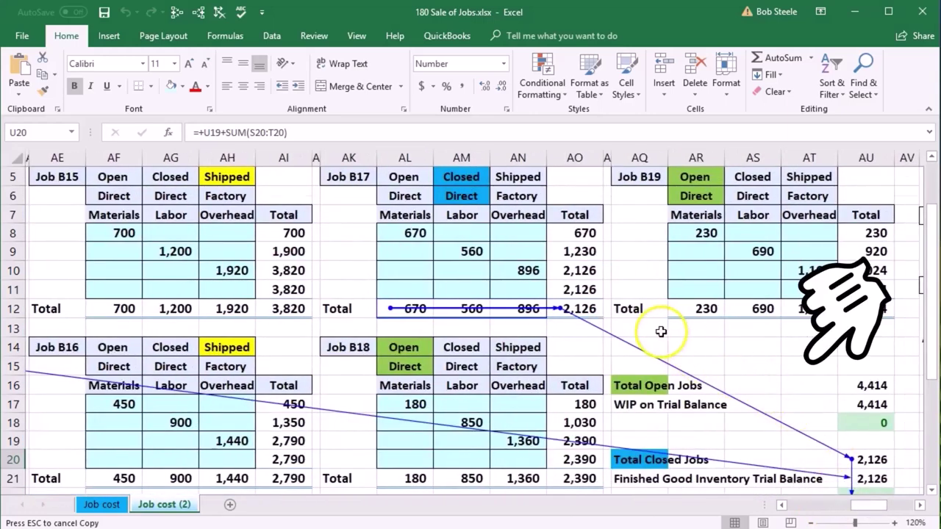
scroll(646, 323, up, 1)
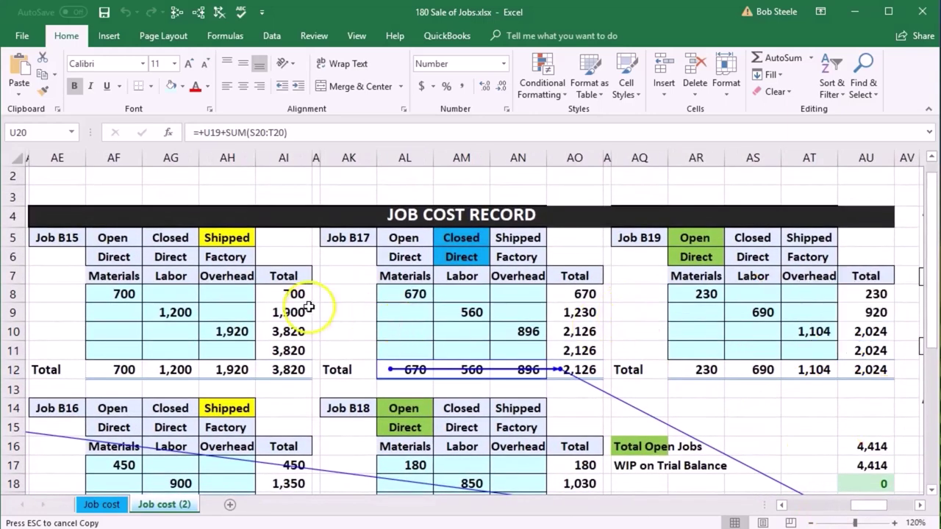